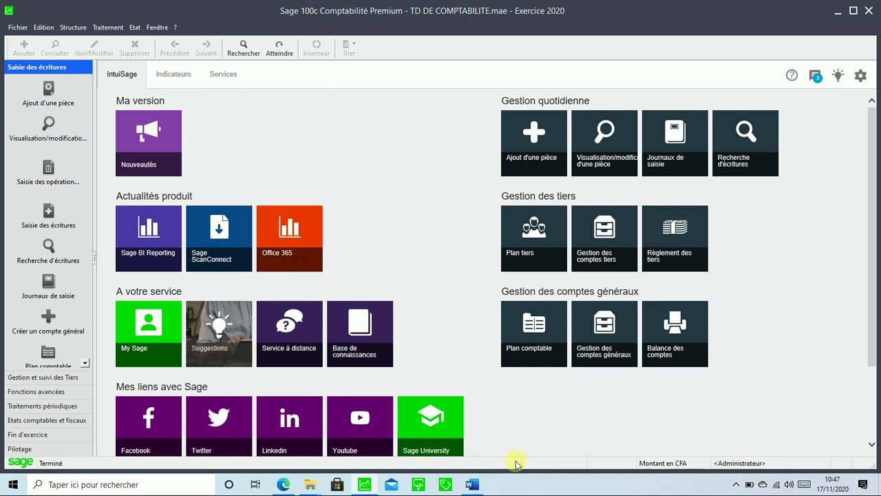
Switch to the Word exercise document and read the company settings, journal codes, third parties and opening situation at 01/01/2020
{"action": "left_click", "coordinate": [482, 487]}
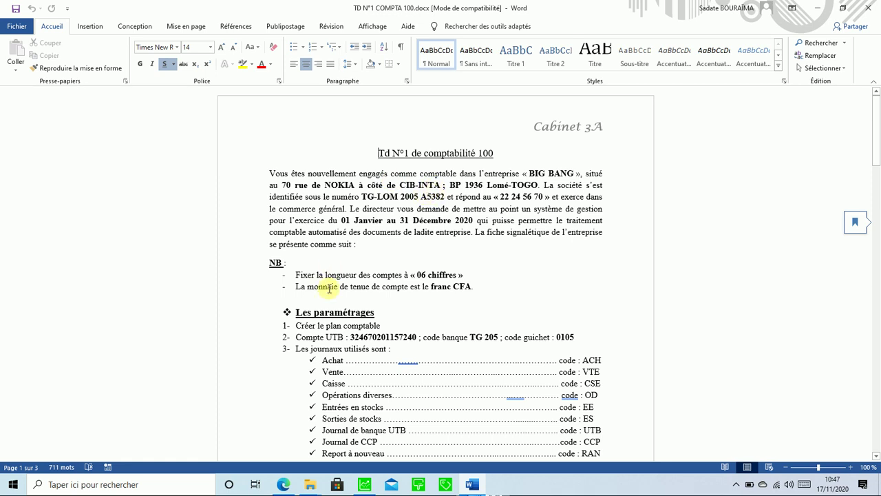
{"action": "scroll", "coordinate": [331, 288], "scroll_direction": "down", "scroll_amount": 5}
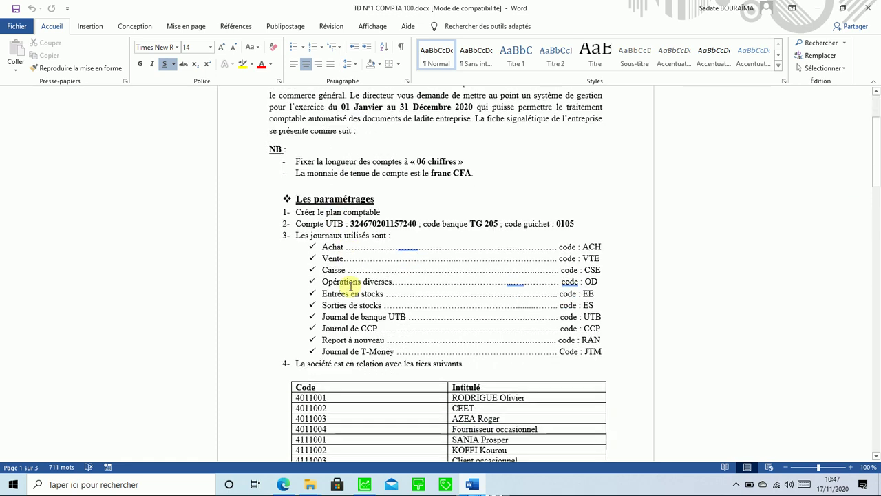
{"action": "scroll", "coordinate": [350, 288], "scroll_direction": "down", "scroll_amount": 3}
{"action": "scroll", "coordinate": [353, 285], "scroll_direction": "up", "scroll_amount": 5}
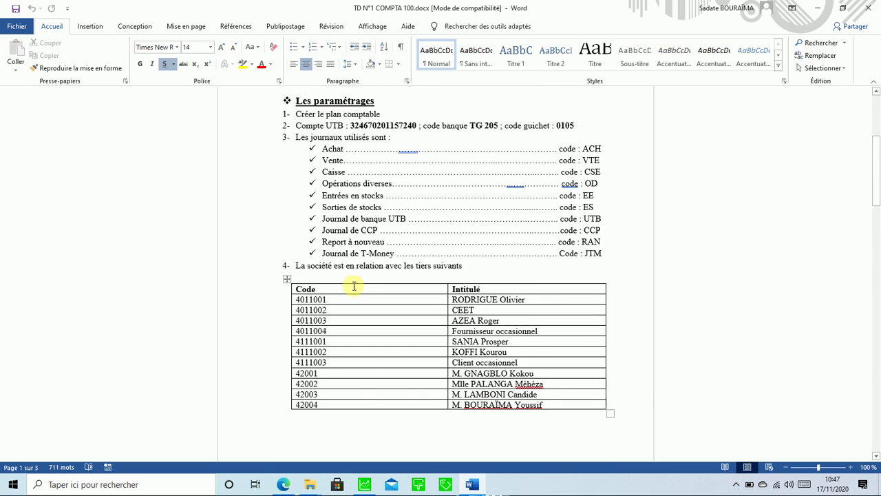
{"action": "scroll", "coordinate": [353, 284], "scroll_direction": "down", "scroll_amount": 15}
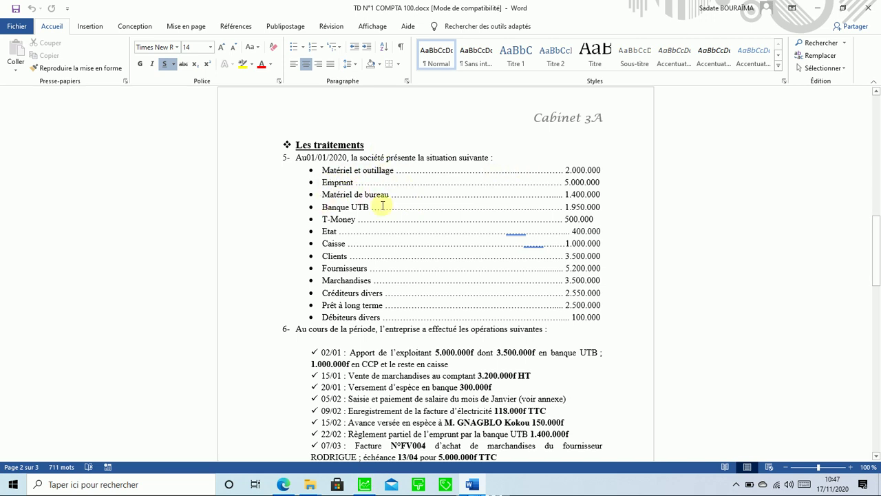
Switch to Sage 100c Comptabilité, look through the full list of monthly entry journals, and close the list
{"action": "left_click", "coordinate": [362, 486]}
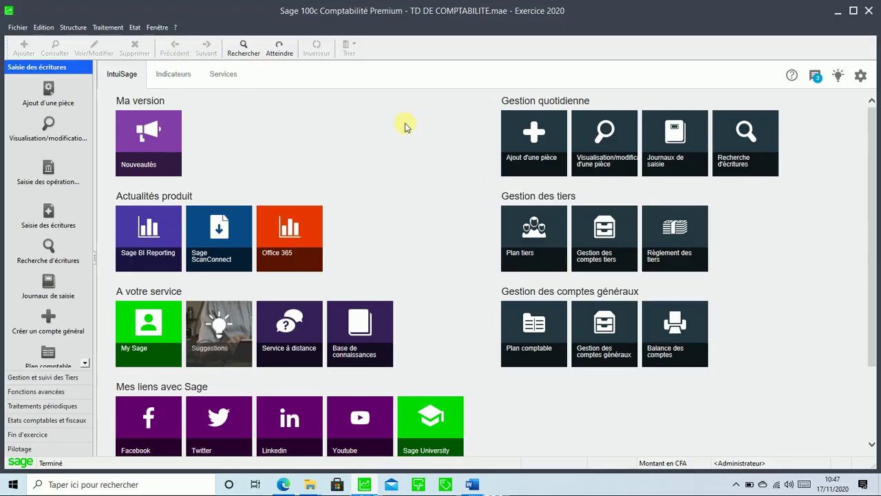
{"action": "left_click", "coordinate": [736, 485]}
{"action": "left_click", "coordinate": [358, 245]}
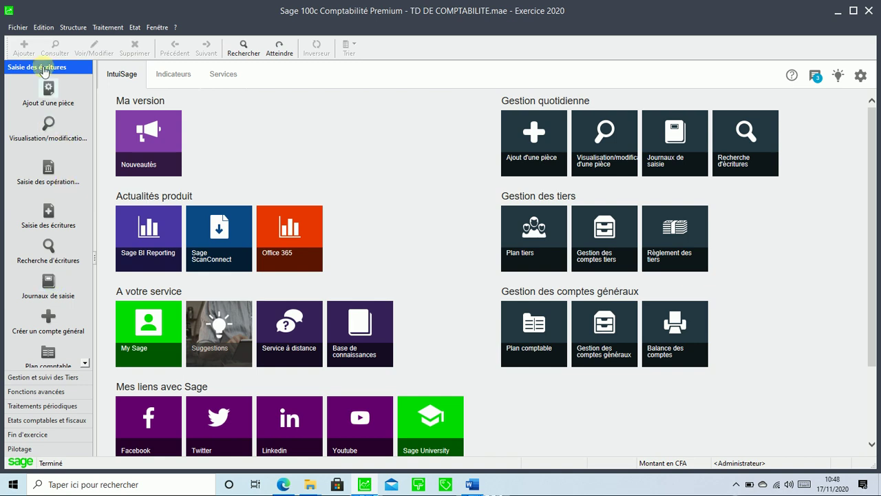
{"action": "left_click", "coordinate": [49, 281]}
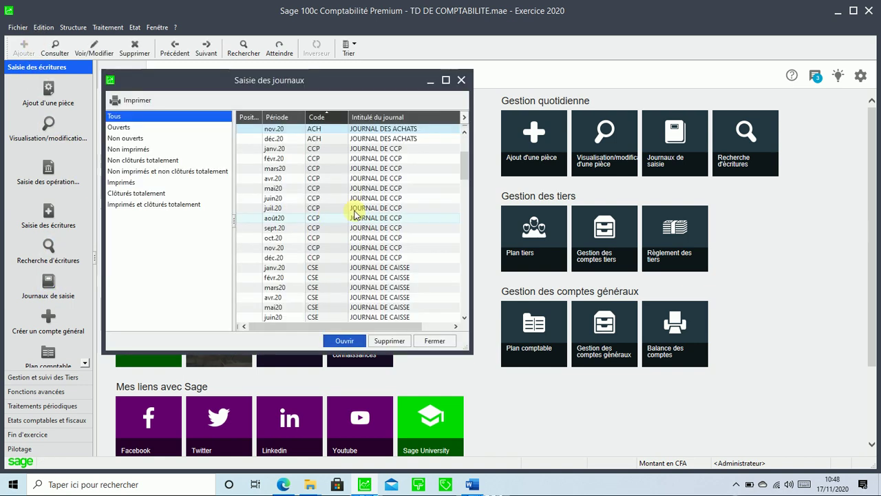
{"action": "left_click", "coordinate": [447, 79]}
{"action": "scroll", "coordinate": [302, 193], "scroll_direction": "up", "scroll_amount": 4}
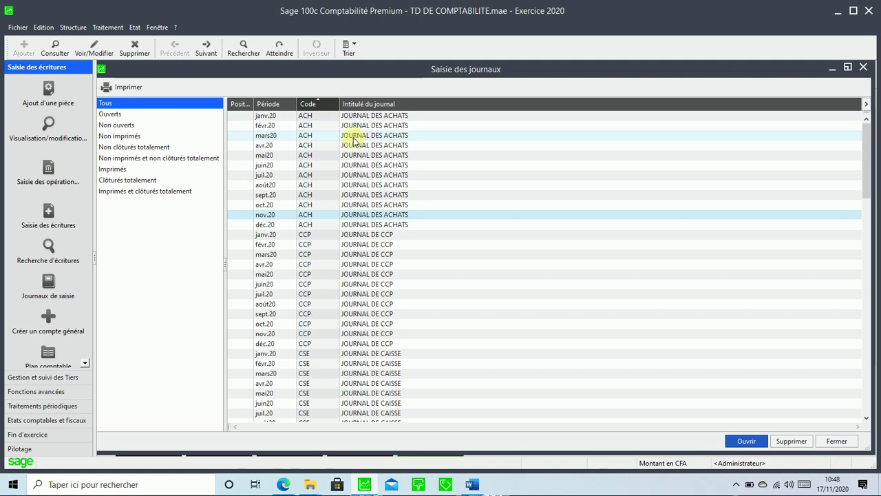
{"action": "scroll", "coordinate": [303, 230], "scroll_direction": "down", "scroll_amount": 14}
{"action": "scroll", "coordinate": [315, 252], "scroll_direction": "down", "scroll_amount": 14}
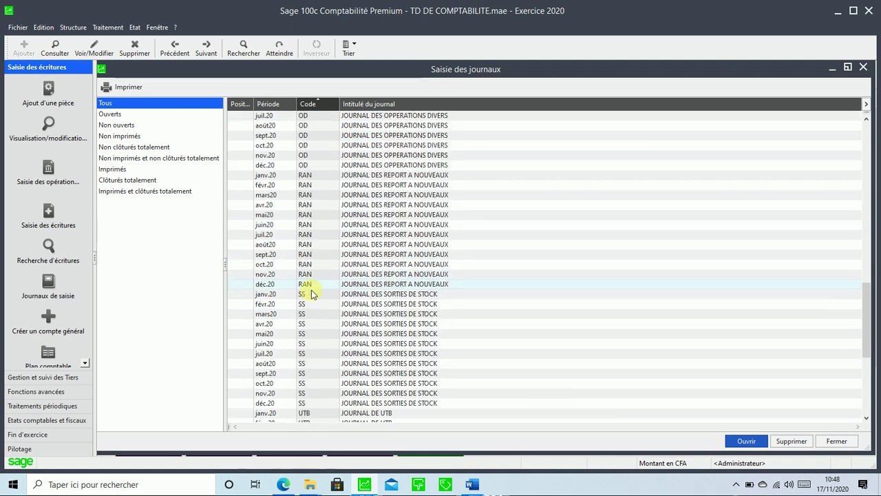
{"action": "scroll", "coordinate": [309, 313], "scroll_direction": "up", "scroll_amount": 20}
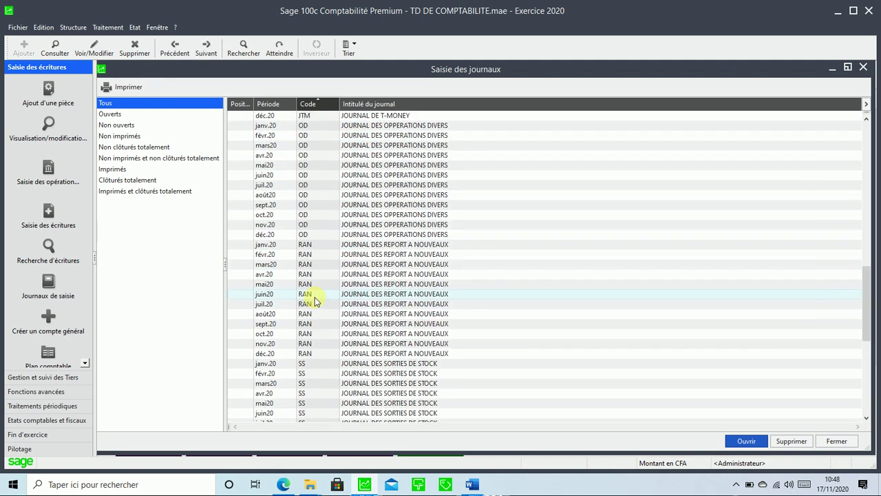
{"action": "scroll", "coordinate": [340, 351], "scroll_direction": "up", "scroll_amount": 1}
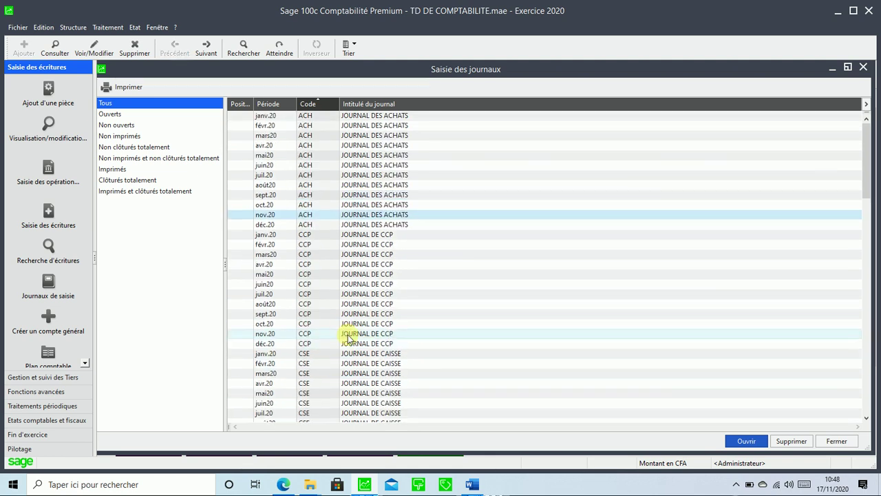
{"action": "left_click", "coordinate": [864, 66]}
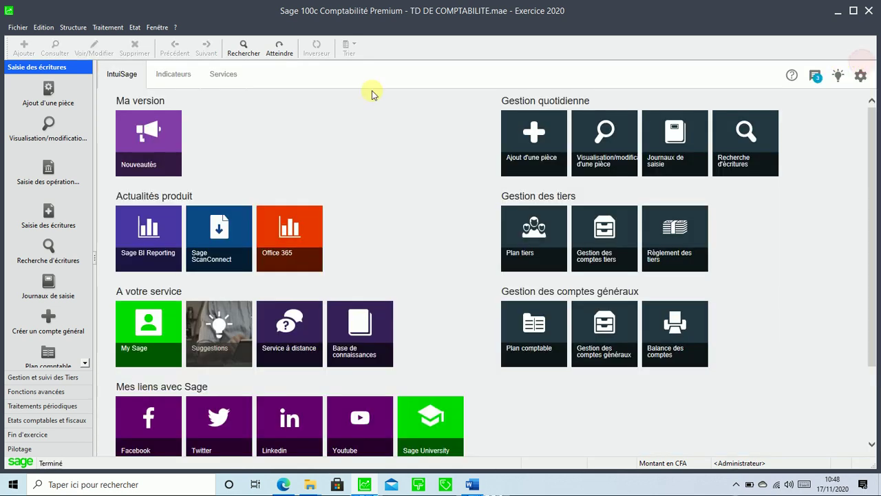
Reopen the entry journals list in a maximized window and select the January 2020 JOURNAL DES REPORT A NOUVEAUX (RAN)
{"action": "left_click", "coordinate": [104, 28]}
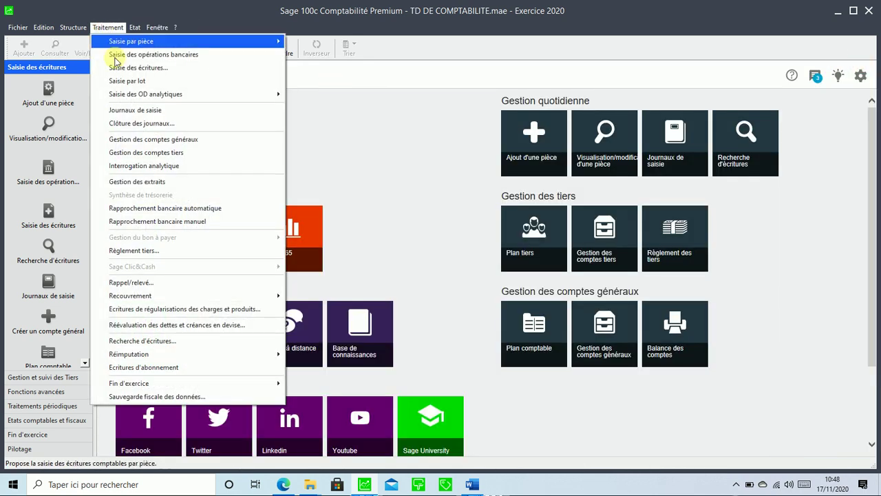
{"action": "left_click", "coordinate": [117, 109]}
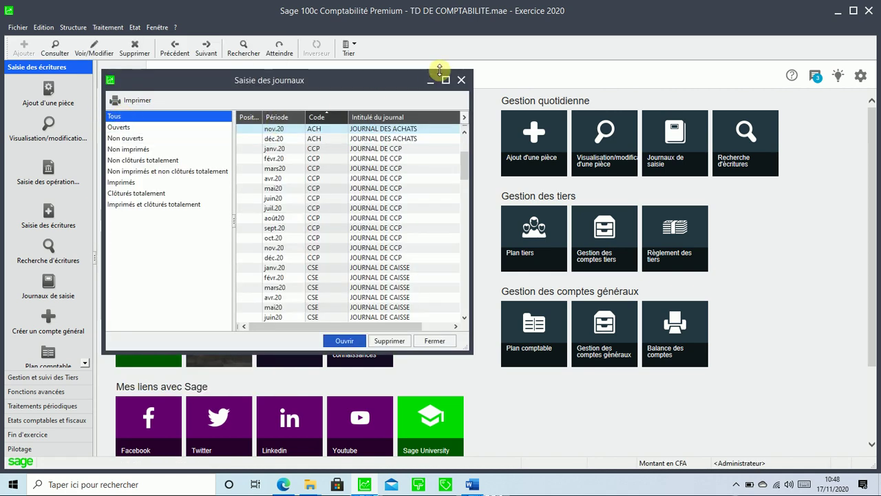
{"action": "left_click", "coordinate": [445, 80]}
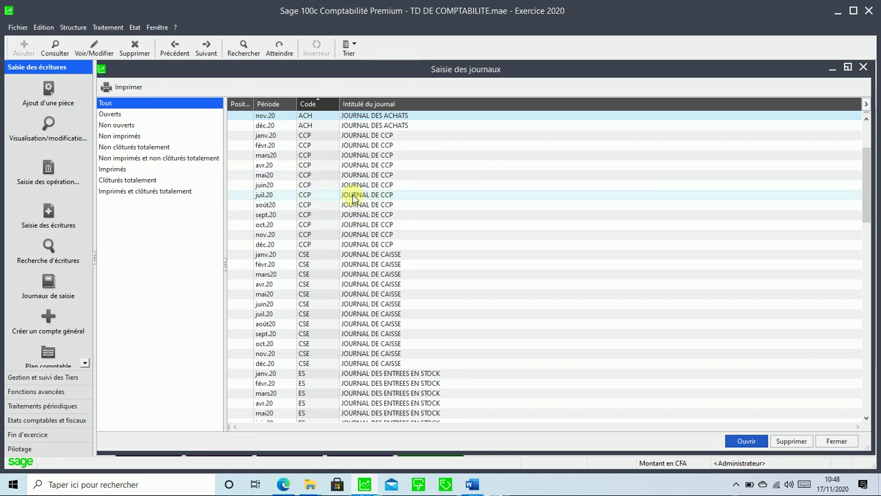
{"action": "scroll", "coordinate": [347, 172], "scroll_direction": "up", "scroll_amount": 4}
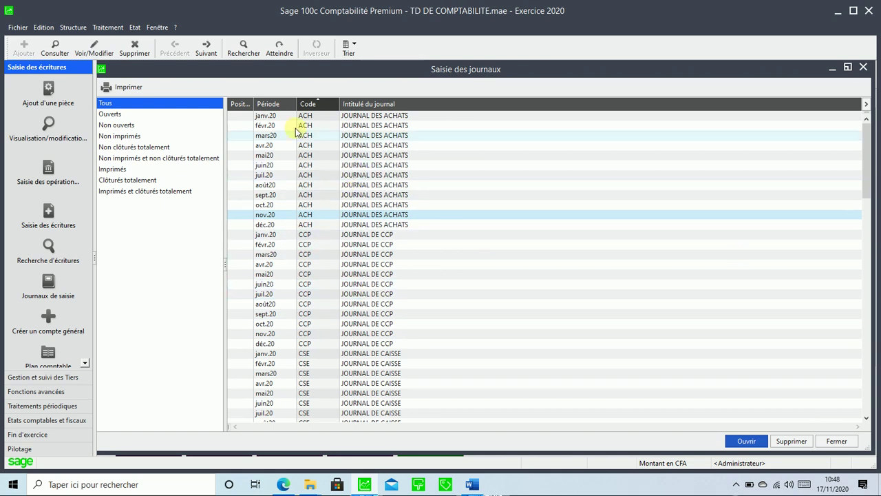
{"action": "scroll", "coordinate": [324, 292], "scroll_direction": "down", "scroll_amount": 5}
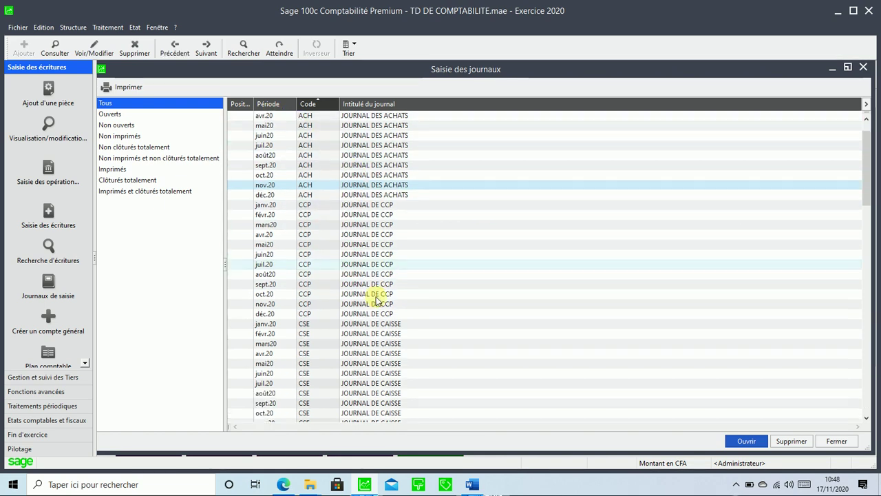
{"action": "scroll", "coordinate": [386, 258], "scroll_direction": "up", "scroll_amount": 5}
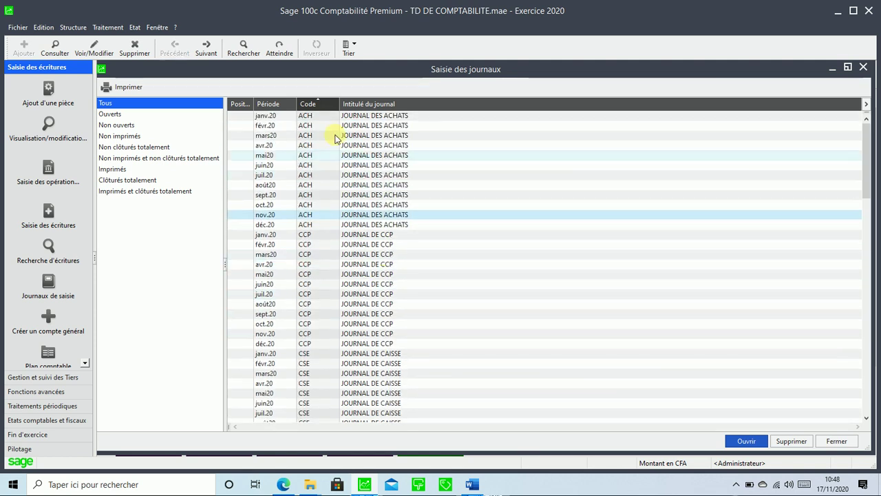
{"action": "scroll", "coordinate": [374, 227], "scroll_direction": "down", "scroll_amount": 10}
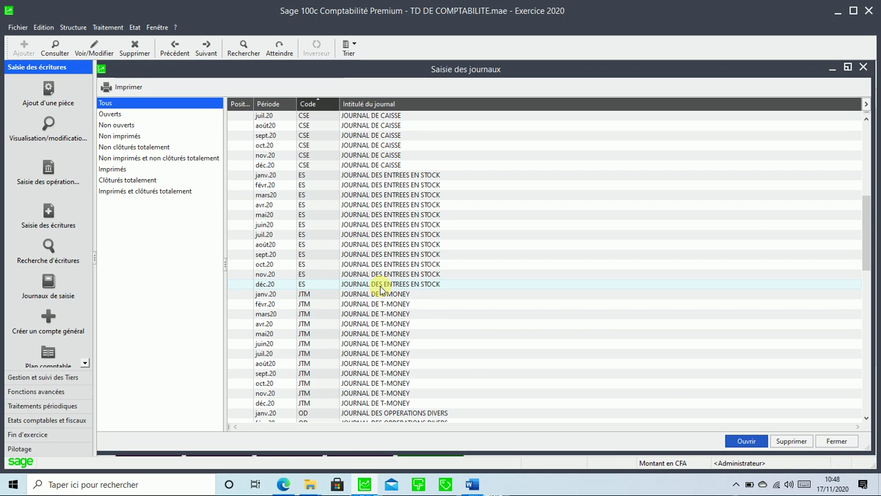
{"action": "scroll", "coordinate": [380, 288], "scroll_direction": "down", "scroll_amount": 7}
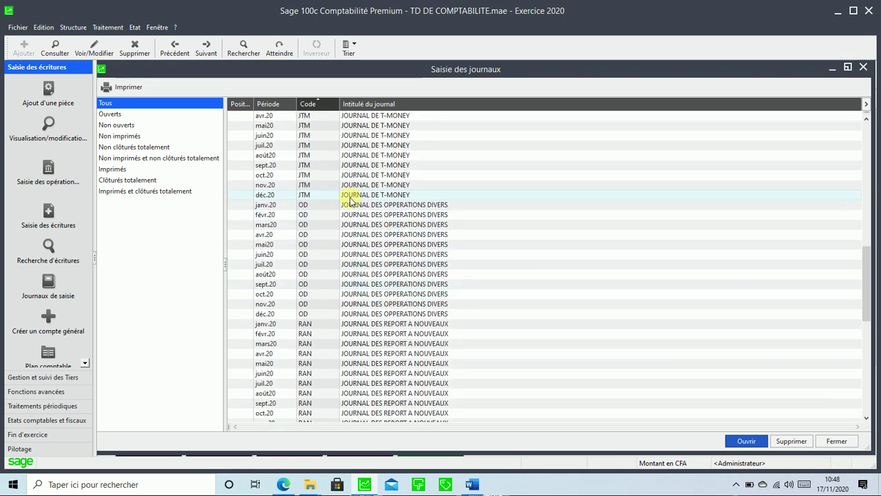
{"action": "scroll", "coordinate": [409, 278], "scroll_direction": "down", "scroll_amount": 5}
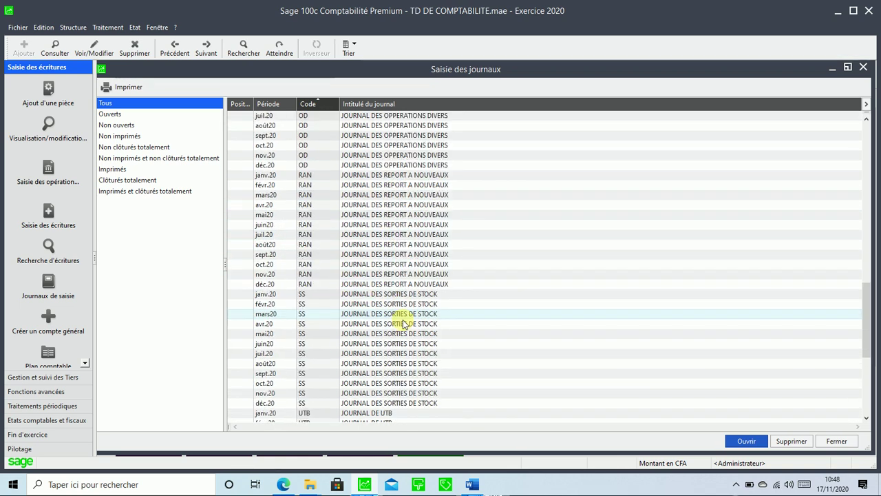
{"action": "left_click", "coordinate": [382, 176]}
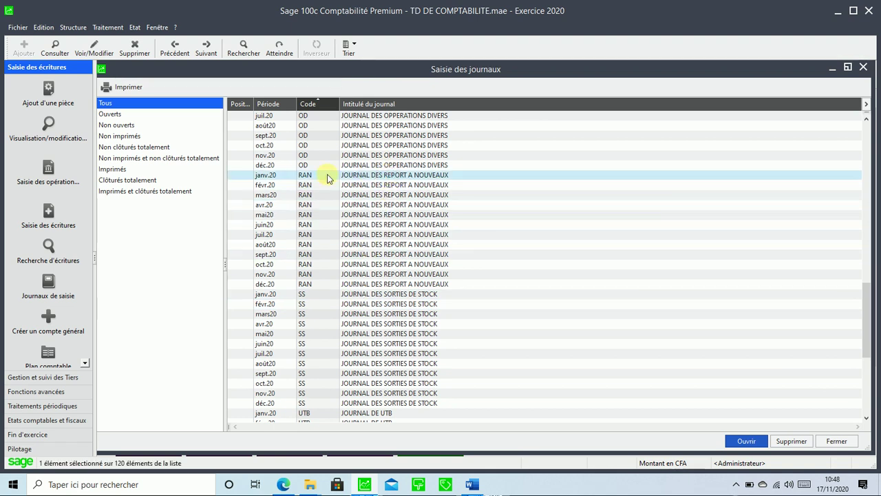
Switch to Word and review the dated operations and the TAF task list in the exercise document
{"action": "left_click", "coordinate": [470, 484]}
{"action": "scroll", "coordinate": [403, 340], "scroll_direction": "down", "scroll_amount": 5}
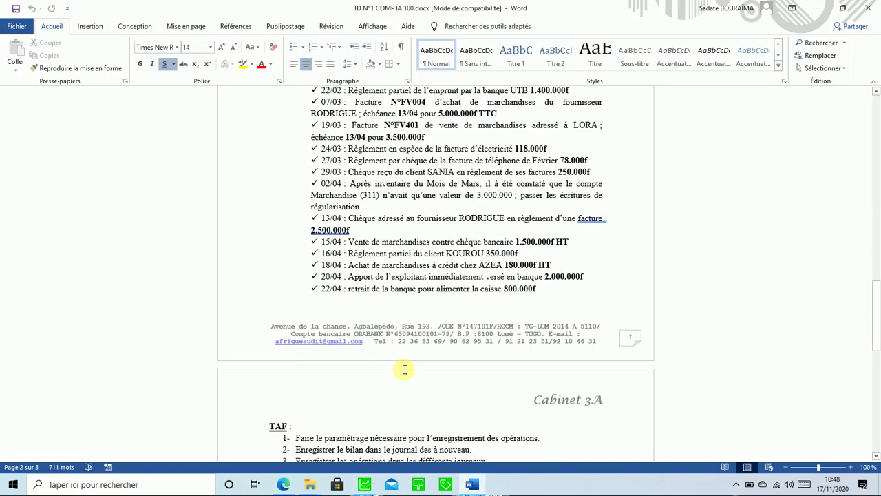
{"action": "scroll", "coordinate": [405, 370], "scroll_direction": "down", "scroll_amount": 10}
{"action": "scroll", "coordinate": [371, 365], "scroll_direction": "up", "scroll_amount": 6}
Switch to Sage 100c Comptabilité and open the January 2020 RAN journal for entry in a maximized window
{"action": "left_click", "coordinate": [364, 484]}
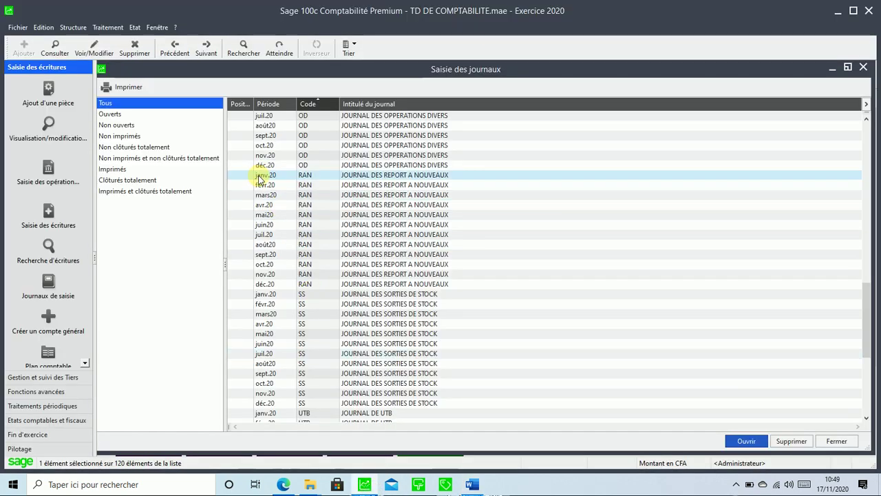
{"action": "left_click", "coordinate": [380, 174]}
{"action": "double_click", "coordinate": [381, 174]}
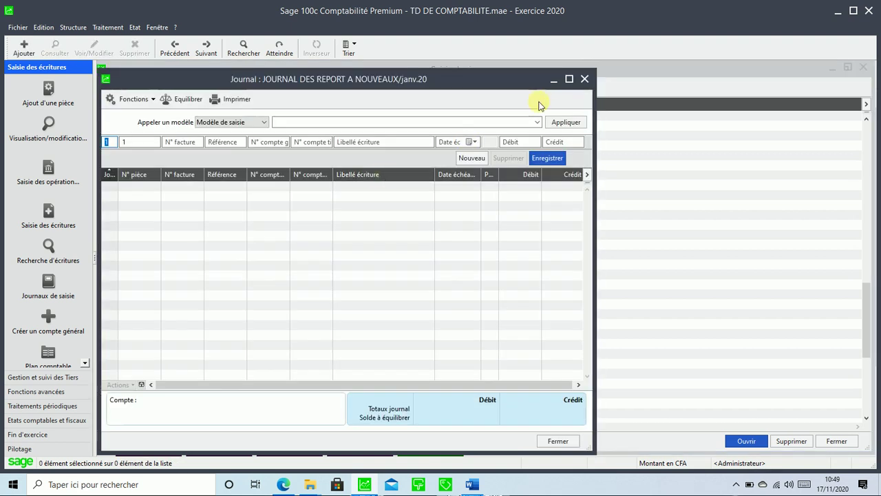
{"action": "left_click", "coordinate": [569, 80]}
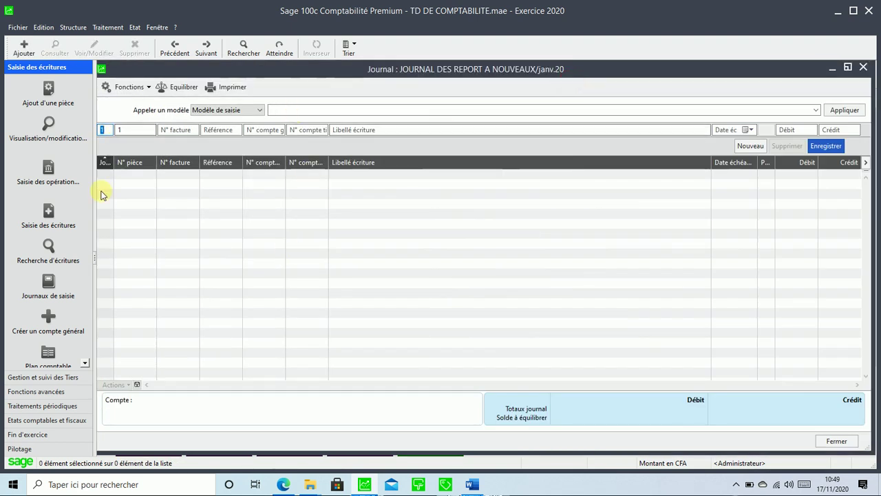
Record a journal line for day 1, piece RAN00001, general account 2413, label BILAN D'OUVERTURE, with a debit of 2000000
{"action": "left_click", "coordinate": [101, 129]}
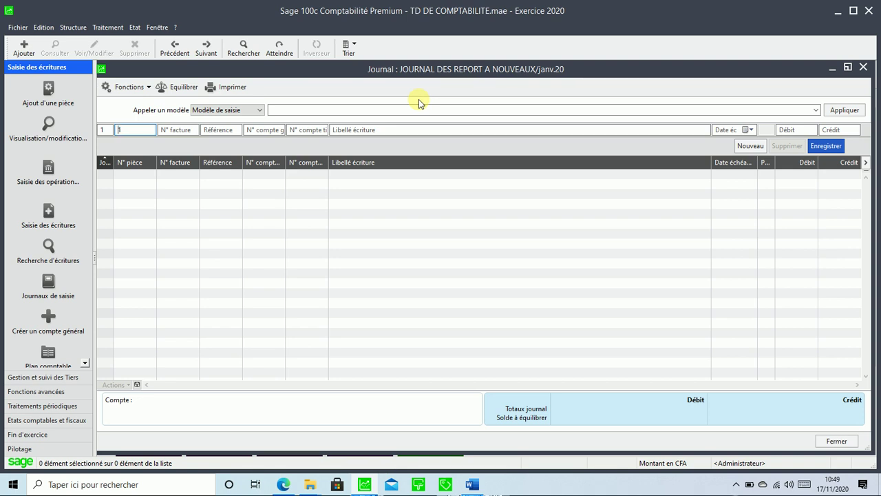
{"action": "type", "text": "RA"}
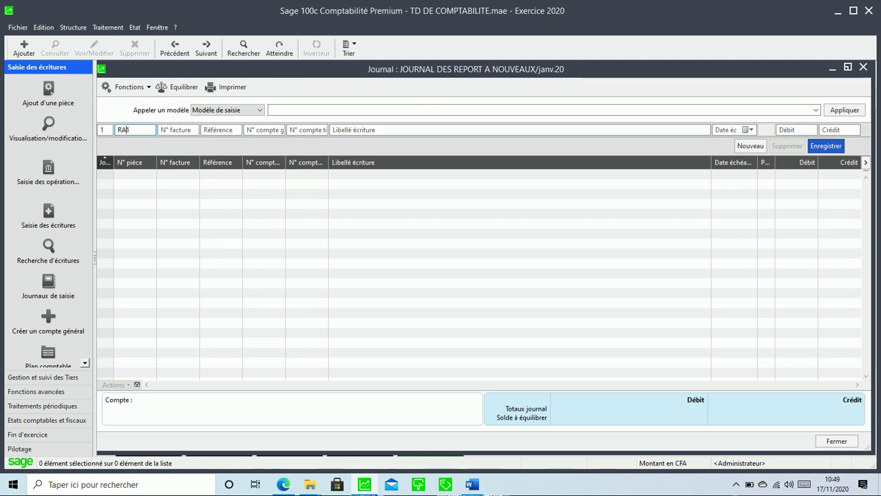
{"action": "type", "text": "N001"}
{"action": "left_click", "coordinate": [177, 129]}
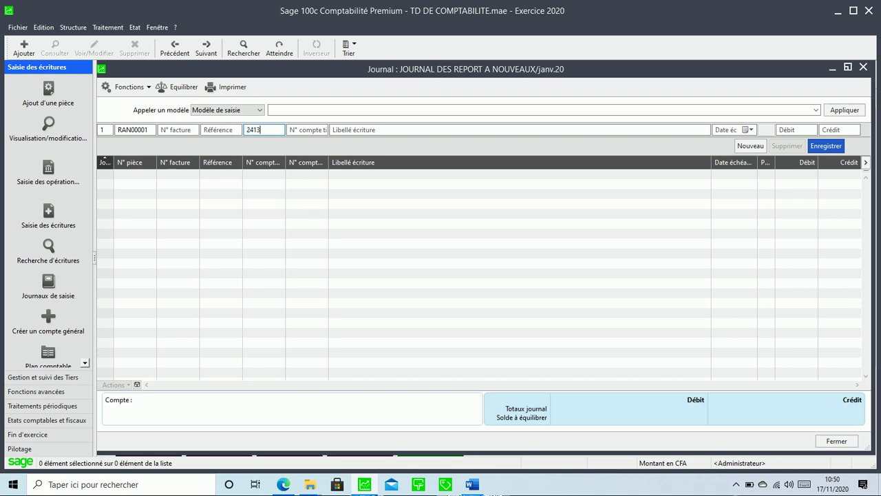
{"action": "key", "text": "Tab"}
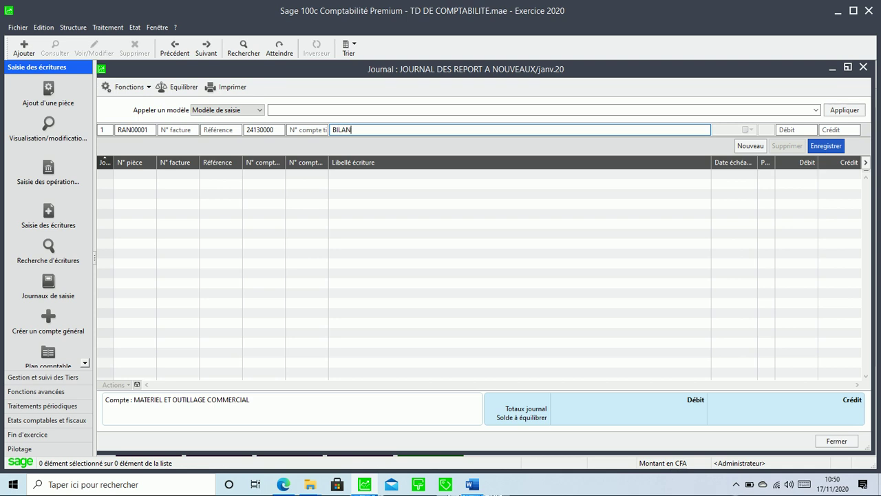
{"action": "type", "text": "D'OUVERTURE"}
{"action": "key", "text": "Tab"}
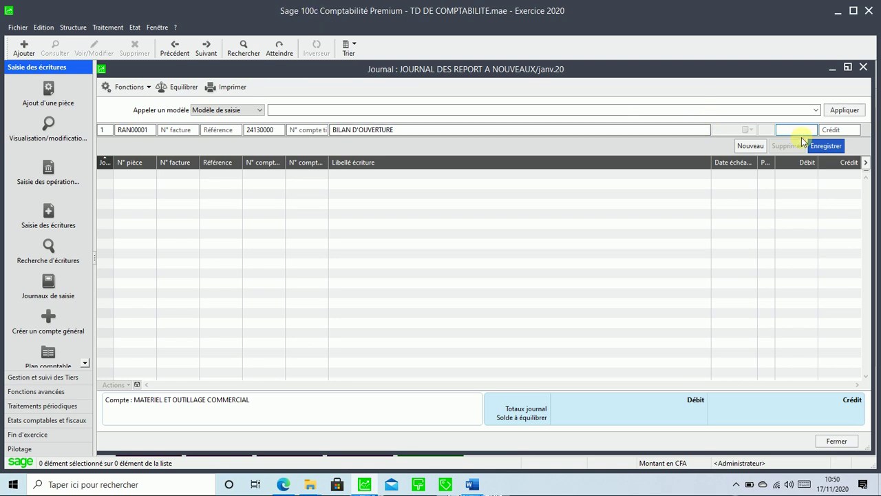
{"action": "type", "text": "2000000"}
{"action": "left_click", "coordinate": [819, 146]}
Record a second line in piece RAN00001 on general account 2441, keeping the label BILAN D'OUVERTURE, with a debit of 1400000
{"action": "key", "text": "Tab"}
{"action": "key", "text": "Tab"}
{"action": "key", "text": "Tab"}
{"action": "key", "text": "Tab"}
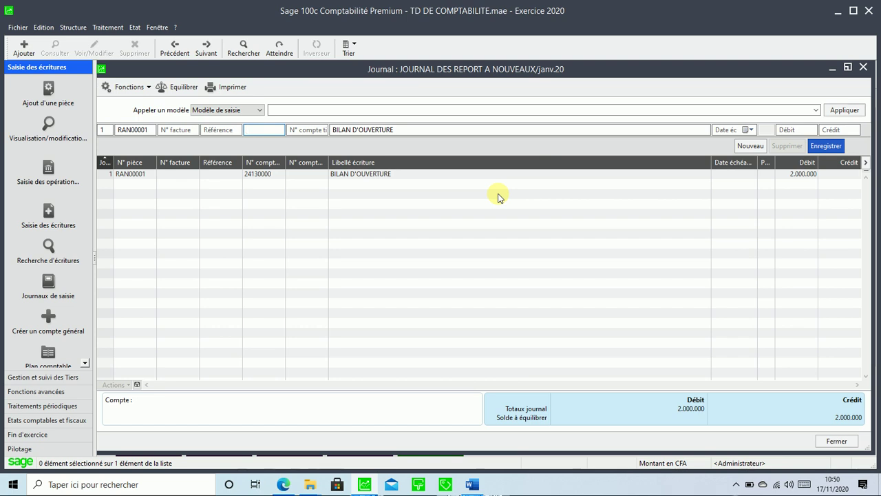
{"action": "type", "text": "2441"}
{"action": "key", "text": "Tab"}
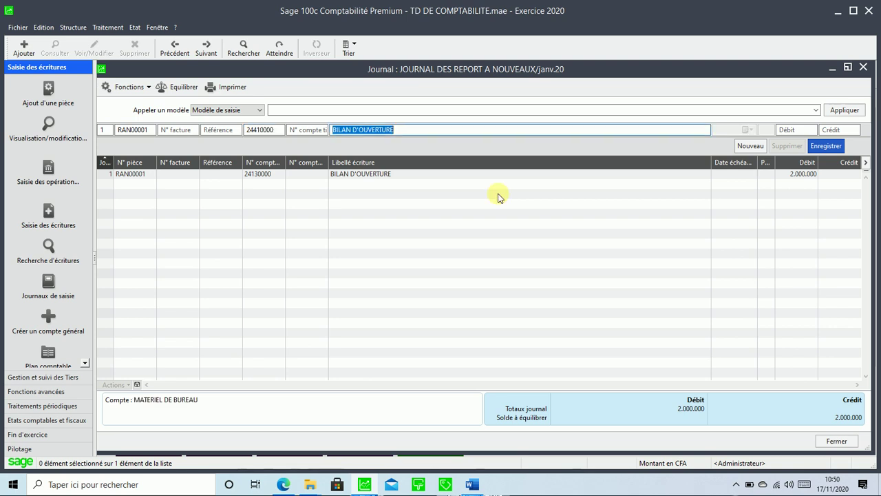
{"action": "key", "text": "Tab"}
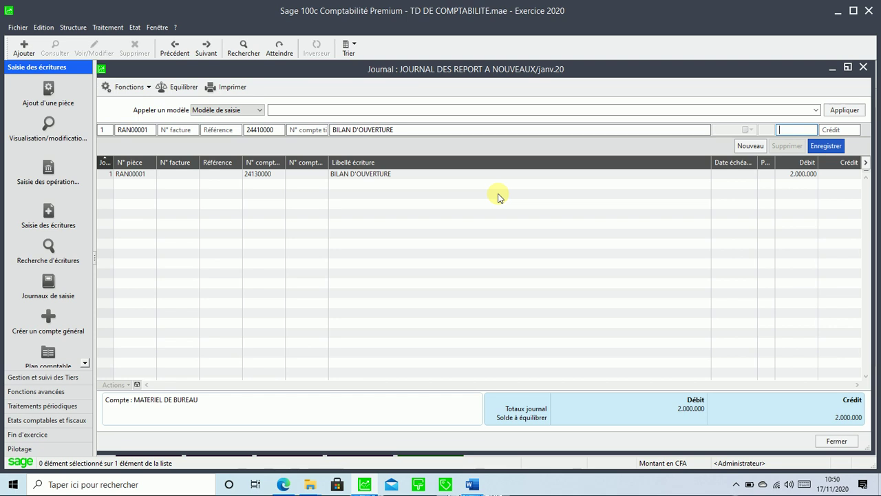
{"action": "type", "text": "1400000"}
{"action": "key", "text": "Return"}
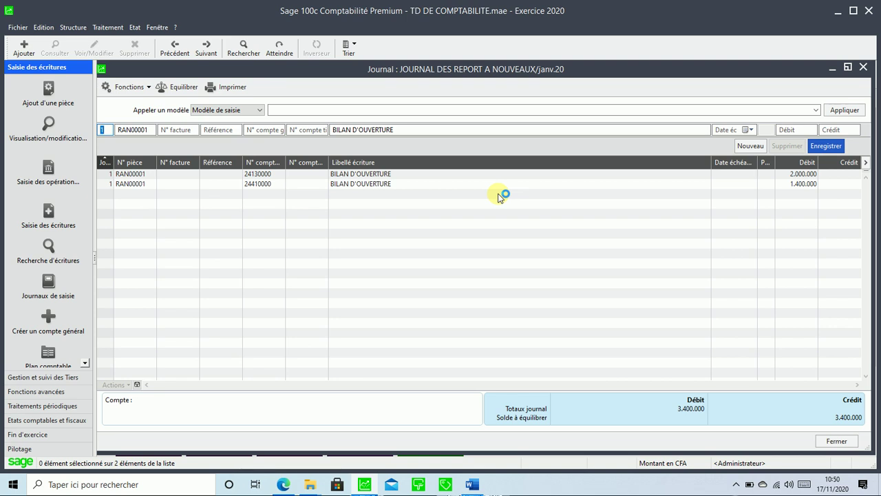
Record a RAN00001 line on general account 5211 (Banque UTB) with a debit of 1950000, accepting its exclusion from the UTB reconciliation
{"action": "key", "text": "Tab"}
{"action": "key", "text": "Tab"}
{"action": "key", "text": "Tab"}
{"action": "key", "text": "Tab"}
{"action": "type", "text": "5211"}
{"action": "key", "text": "Tab"}
{"action": "key", "text": "Tab"}
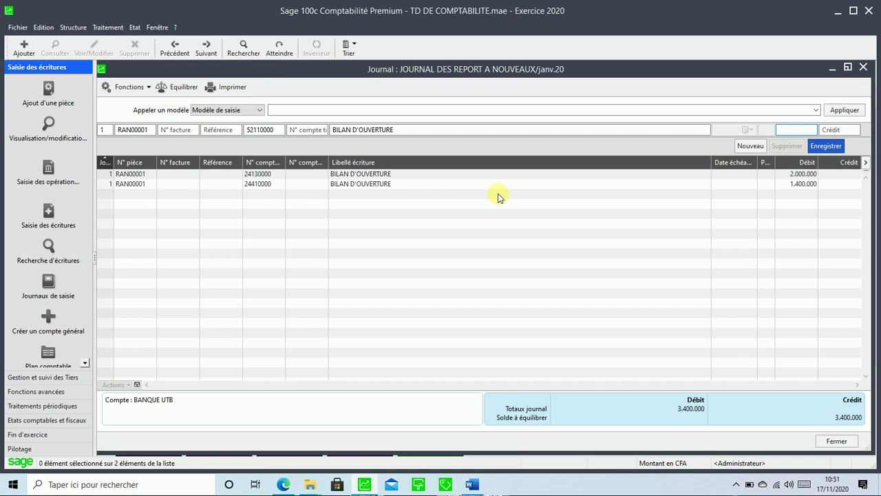
{"action": "type", "text": "1950000"}
{"action": "key", "text": "Return"}
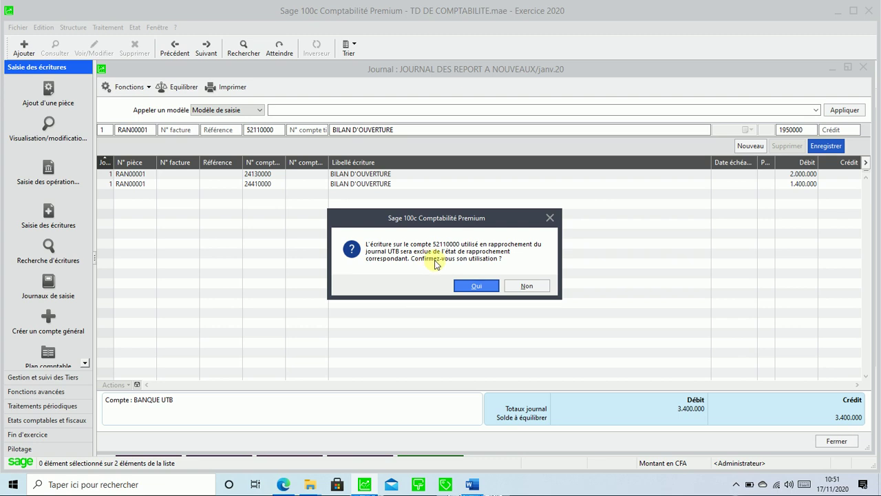
{"action": "left_click", "coordinate": [474, 286]}
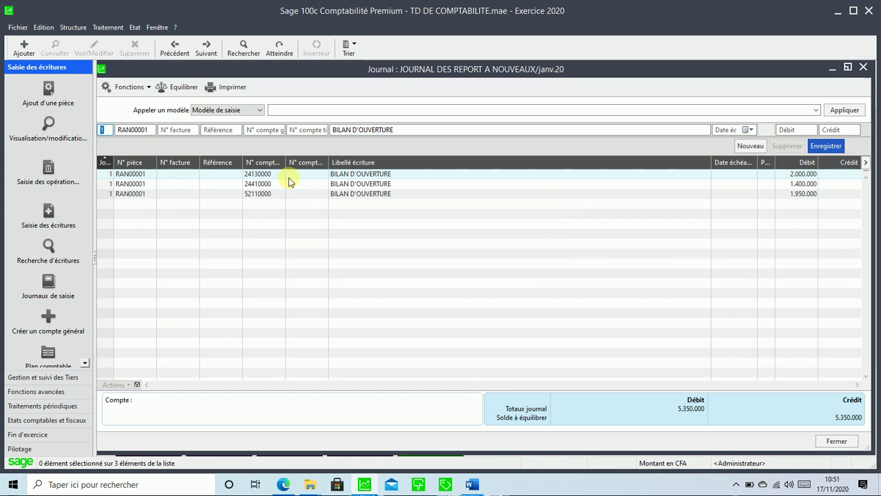
Record a RAN00001 line on general account 5521 (T-Money) with a debit of 500000, accepting its exclusion from the JTM reconciliation
{"action": "key", "text": "Tab"}
{"action": "key", "text": "Tab"}
{"action": "key", "text": "Tab"}
{"action": "key", "text": "Tab"}
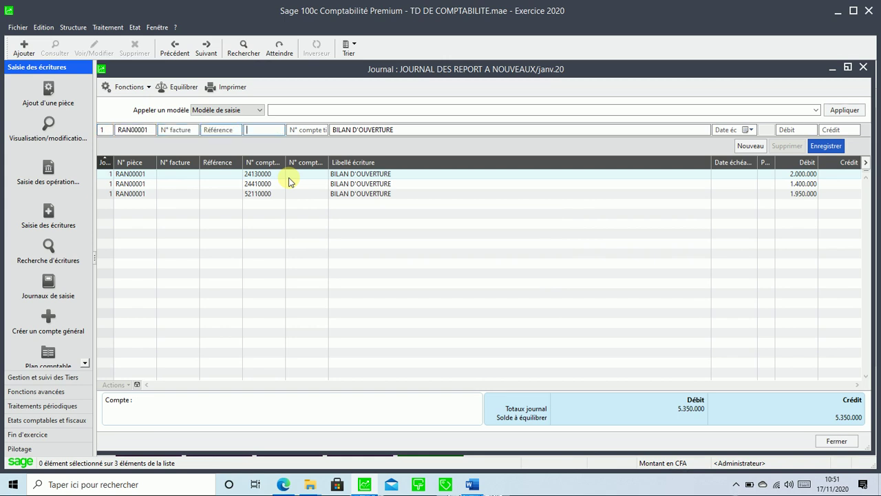
{"action": "type", "text": "5521"}
{"action": "key", "text": "Tab"}
{"action": "key", "text": "Tab"}
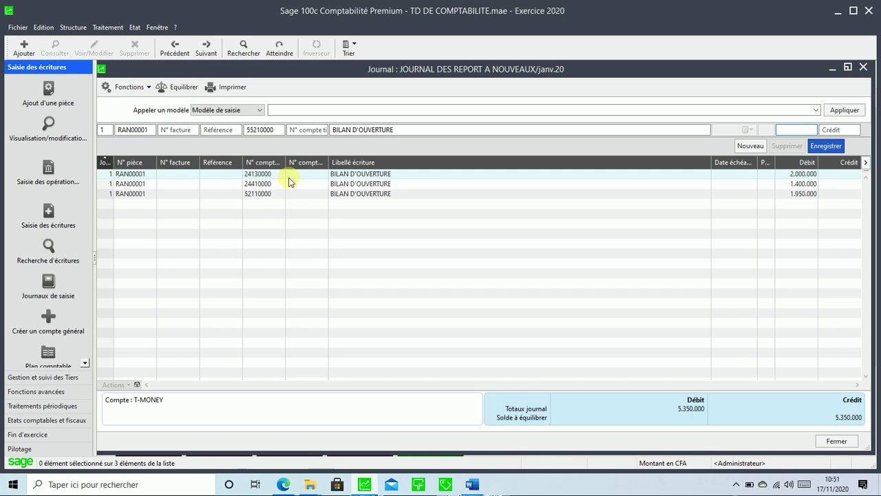
{"action": "type", "text": "500000"}
{"action": "key", "text": "Return"}
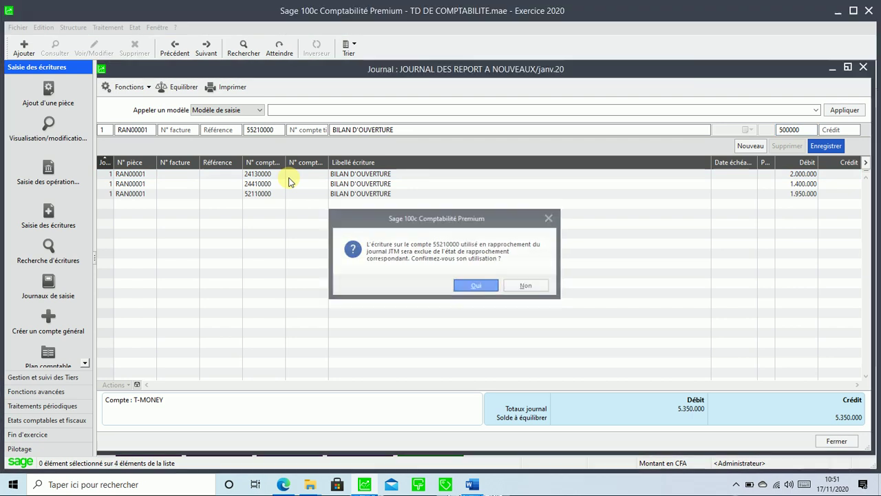
{"action": "key", "text": "Return"}
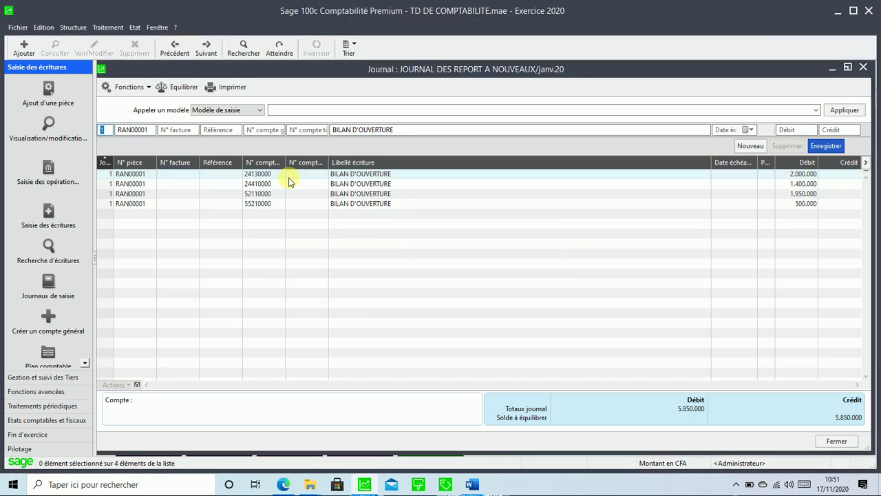
Record a RAN00001 line on general account 571 (Caisse) with a debit of 1.000.000 and confirm the use of the account
{"action": "key", "text": "Tab"}
{"action": "key", "text": "Tab"}
{"action": "key", "text": "Tab"}
{"action": "key", "text": "Tab"}
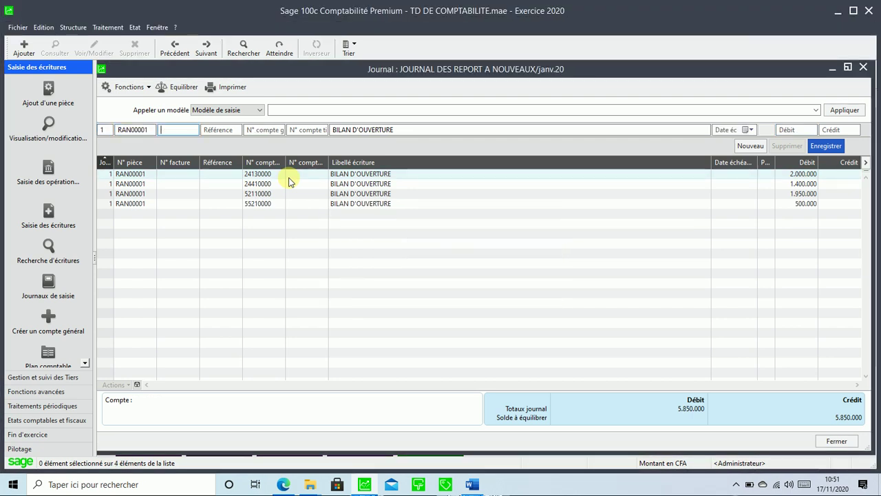
{"action": "type", "text": "571"}
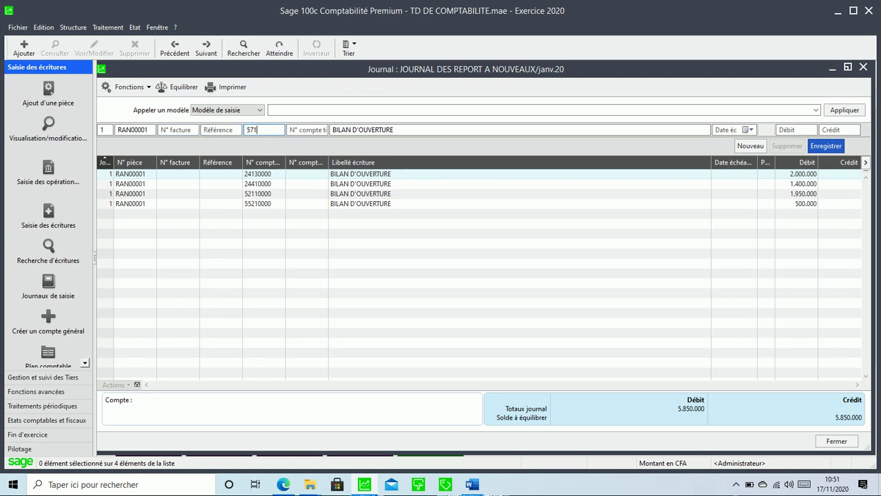
{"action": "key", "text": "Tab"}
{"action": "key", "text": "Tab"}
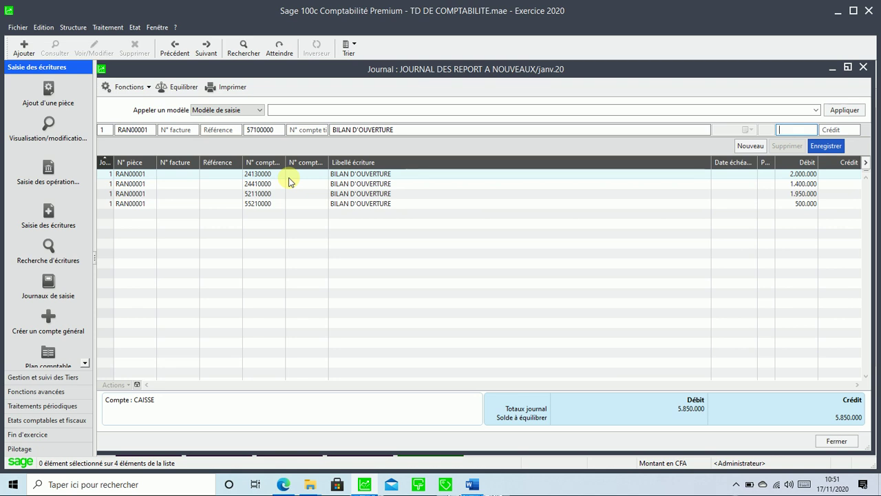
{"action": "type", "text": "1"}
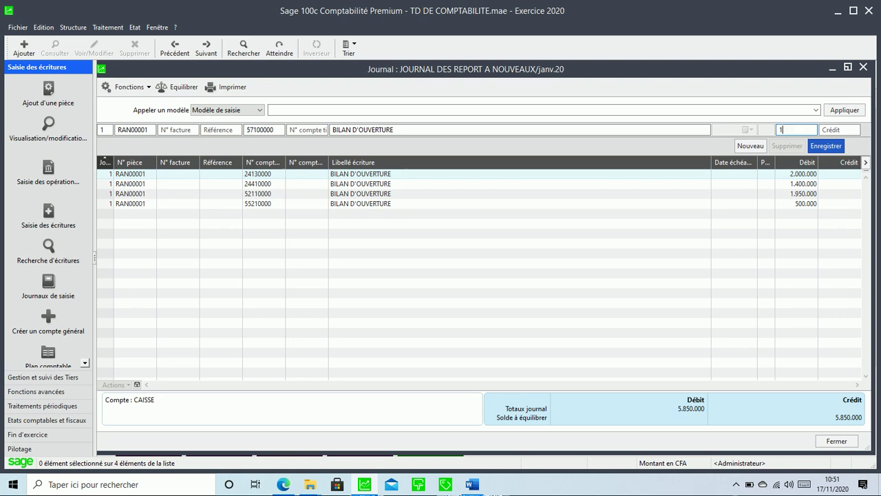
{"action": "type", "text": ".000.000"}
{"action": "key", "text": "Return"}
{"action": "key", "text": "Return"}
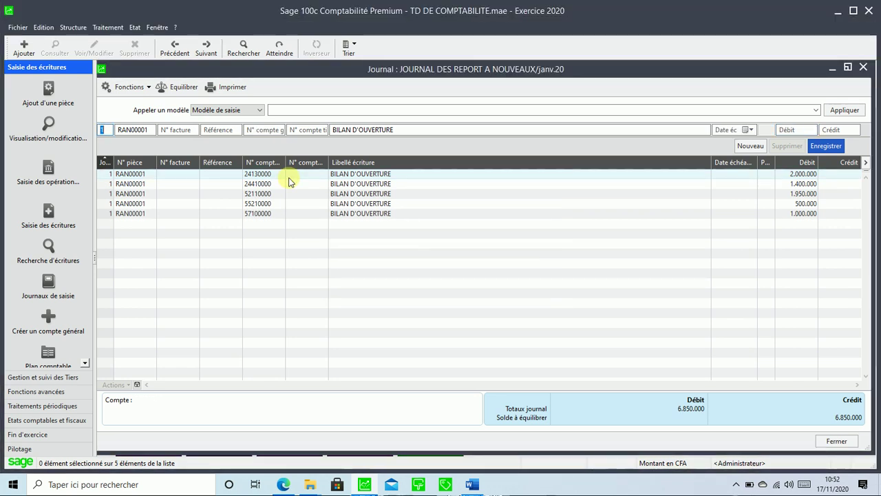
Check the Clients balance in the Word exercise and assign the first client's third-party account to the new RAN00001 line
{"action": "key", "text": "Tab"}
{"action": "key", "text": "Tab"}
{"action": "key", "text": "Tab"}
{"action": "key", "text": "Tab"}
{"action": "key", "text": "Tab"}
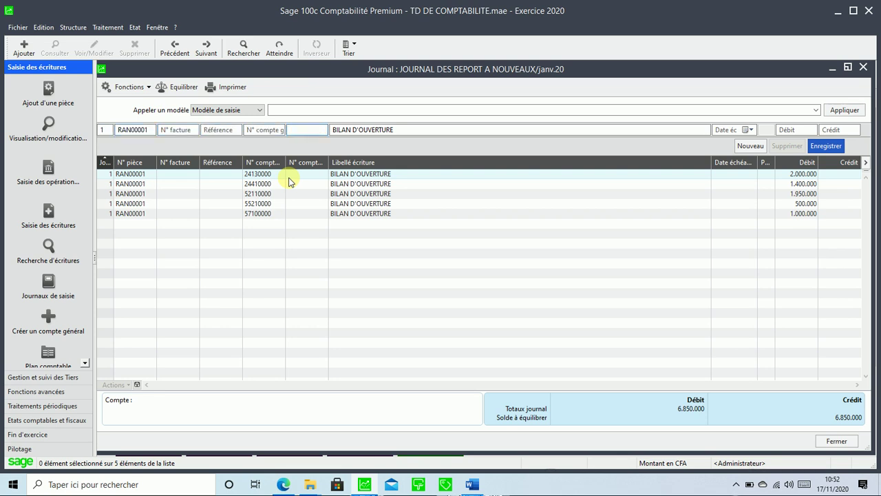
{"action": "key", "text": "F4"}
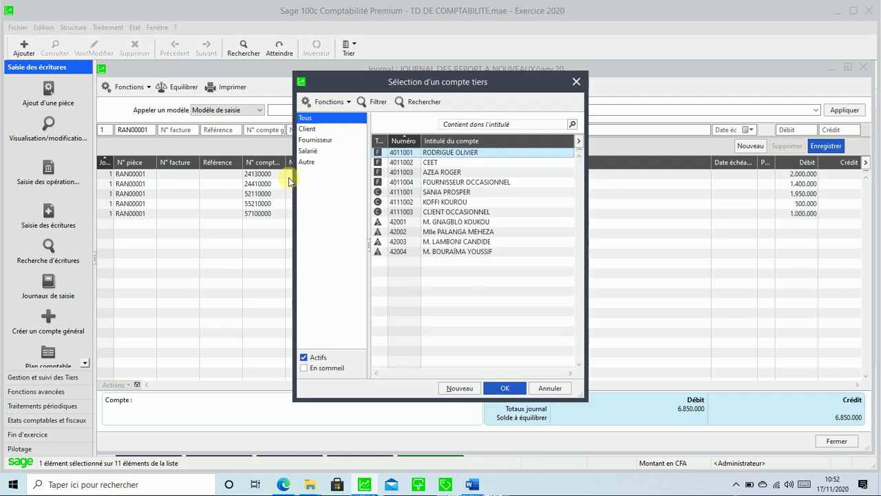
{"action": "left_click", "coordinate": [310, 128]}
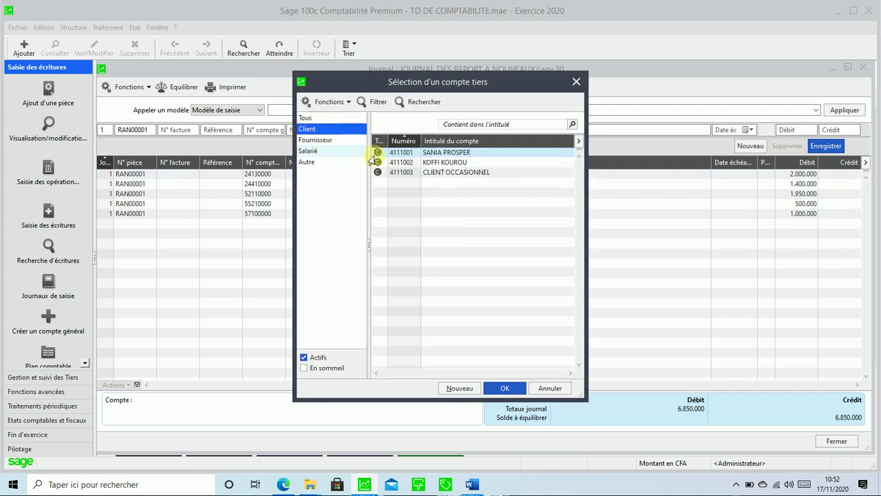
{"action": "left_click", "coordinate": [433, 173]}
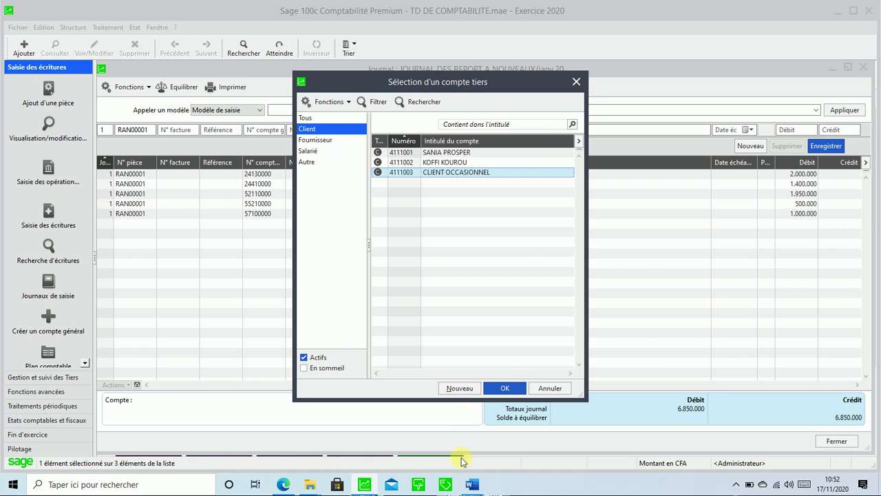
{"action": "left_click", "coordinate": [471, 484]}
{"action": "scroll", "coordinate": [448, 292], "scroll_direction": "up", "scroll_amount": 10}
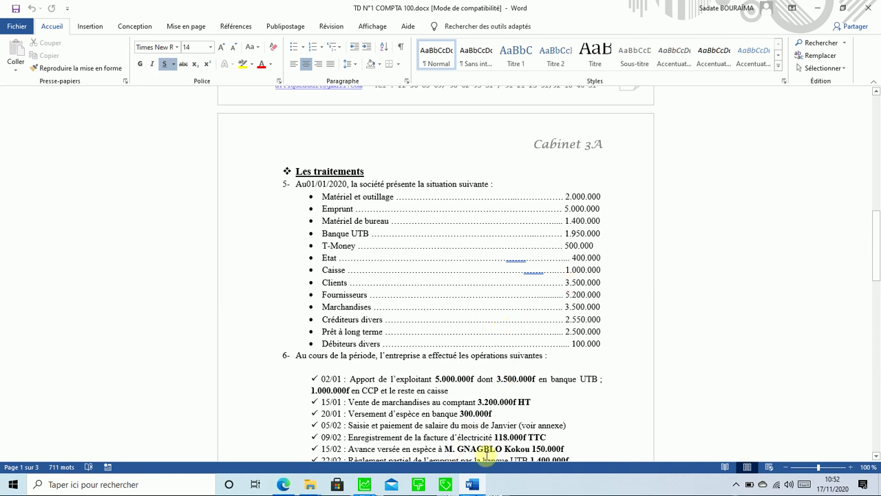
{"action": "left_click", "coordinate": [364, 484]}
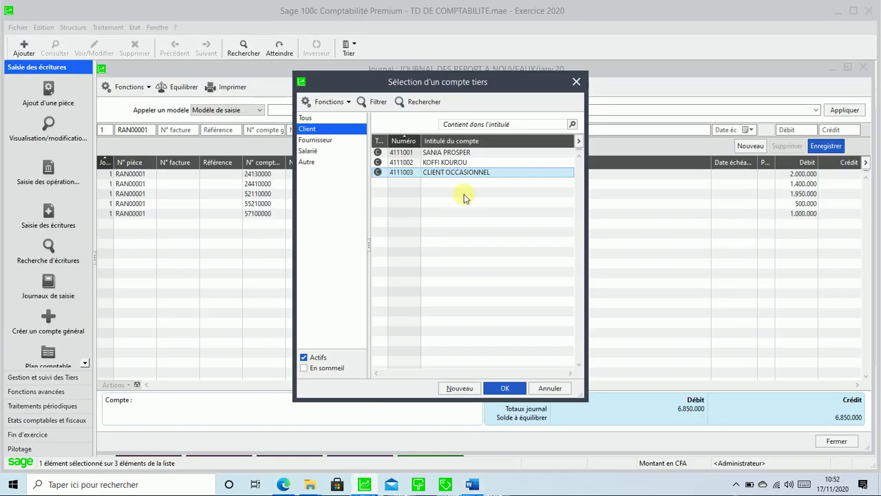
{"action": "double_click", "coordinate": [461, 153]}
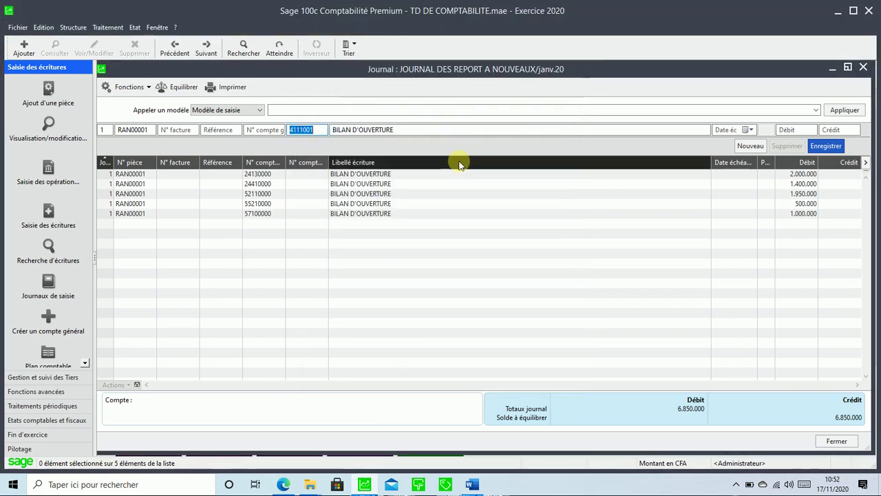
Record the first client's line with a debit of 2000000, keeping the label BILAN D'OUVERTURE and the proposed due date
{"action": "key", "text": "Tab"}
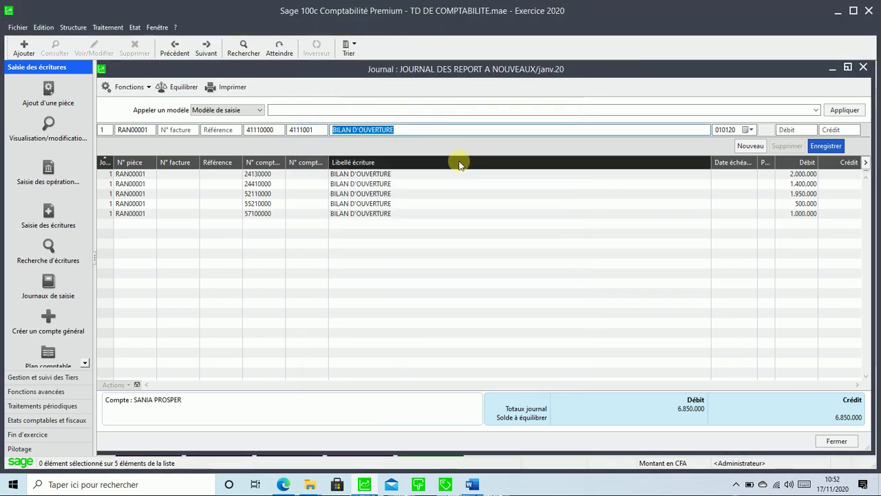
{"action": "key", "text": "Tab"}
{"action": "key", "text": "Tab"}
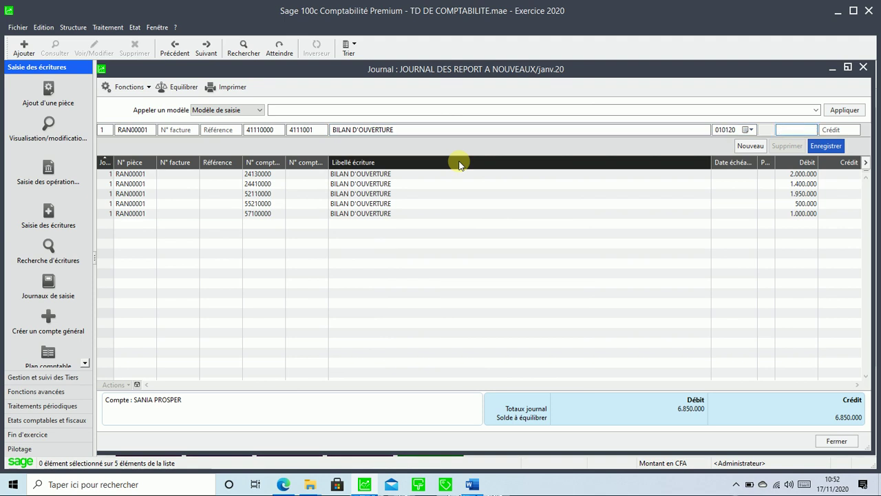
{"action": "type", "text": "2000000"}
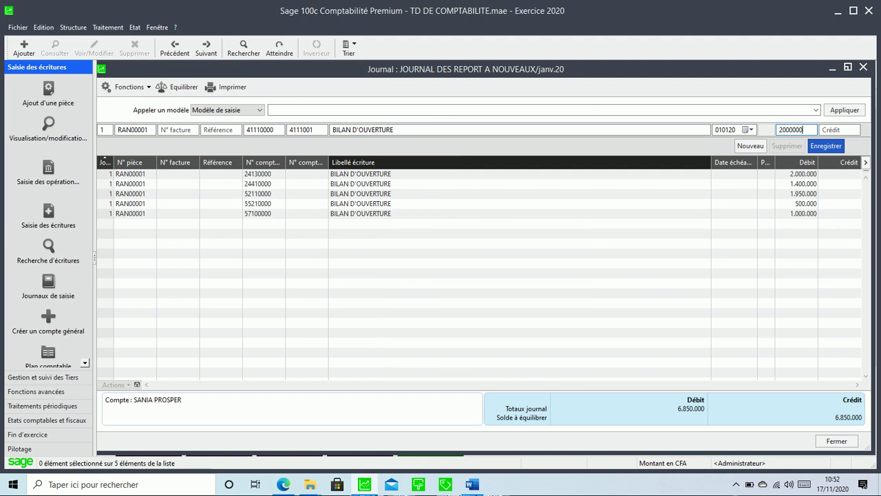
{"action": "key", "text": "Return"}
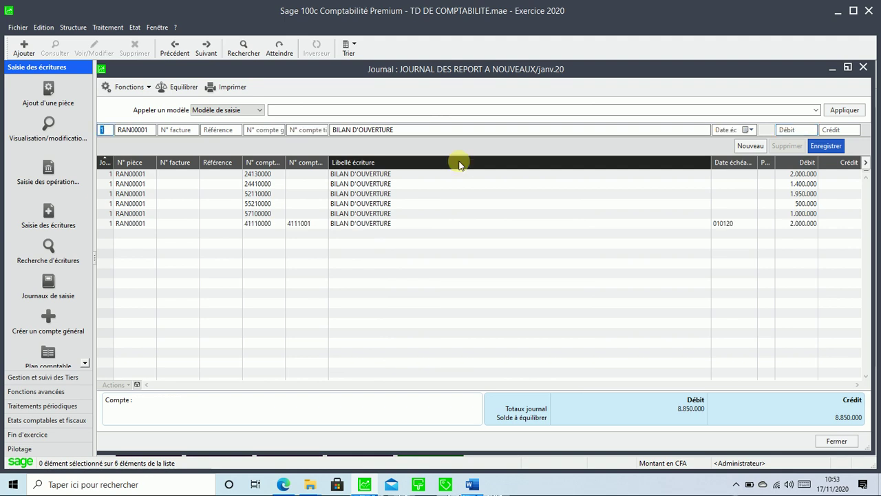
Assign the second client's third-party account to the next RAN00001 line by choosing it from the client accounts
{"action": "key", "text": "Tab"}
{"action": "key", "text": "Tab"}
{"action": "key", "text": "Tab"}
{"action": "key", "text": "Tab"}
{"action": "key", "text": "Tab"}
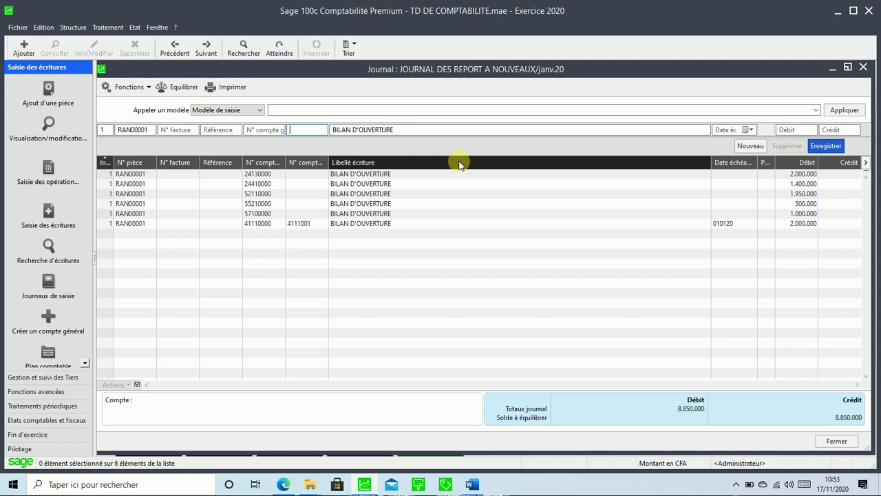
{"action": "key", "text": "F4"}
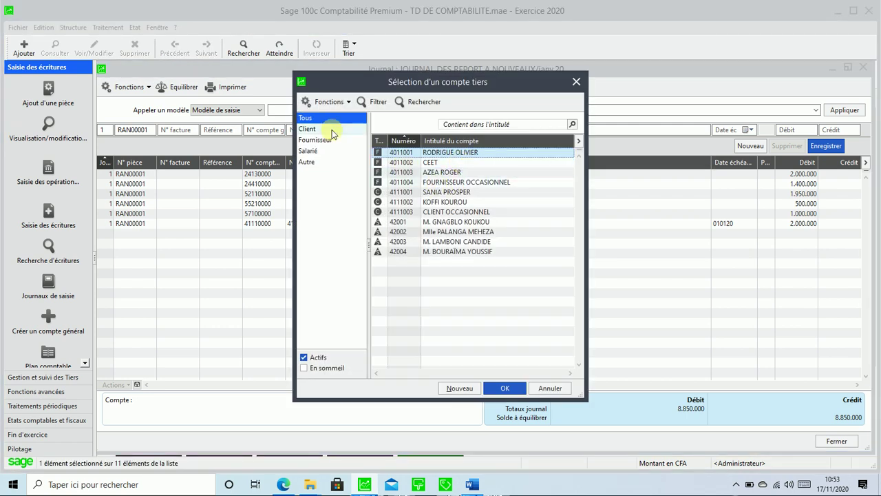
{"action": "left_click", "coordinate": [310, 129]}
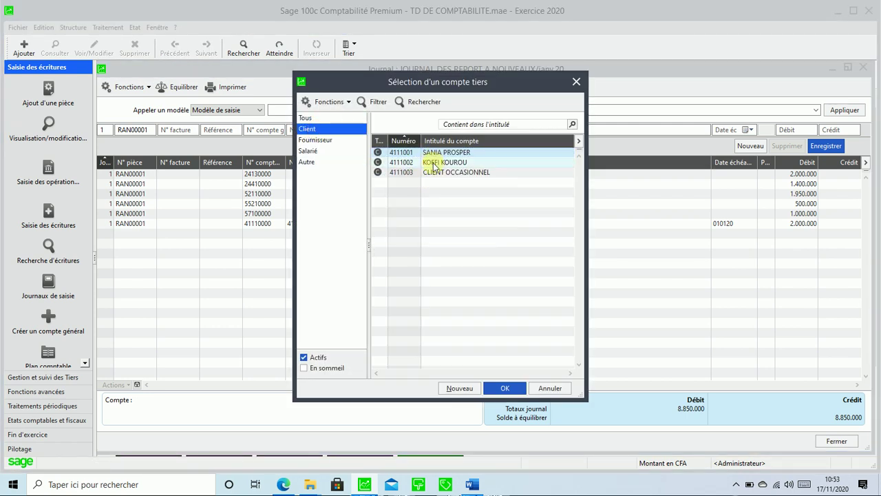
{"action": "double_click", "coordinate": [434, 163]}
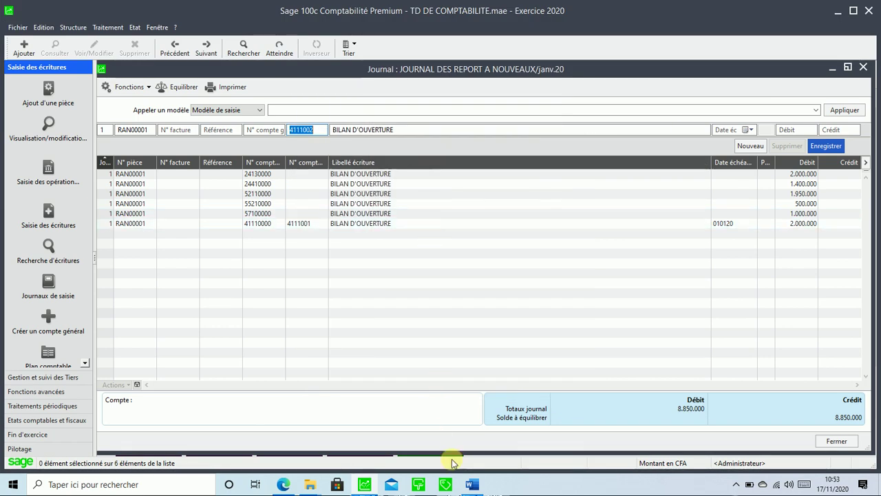
Recheck the Clients balance in the Word exercise and record the second client's line in Sage with a debit of 1.500.000
{"action": "left_click", "coordinate": [471, 484]}
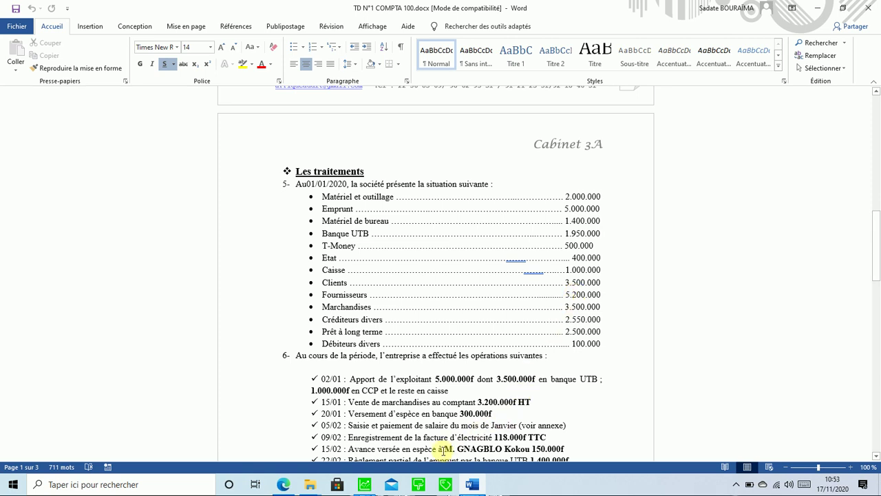
{"action": "left_click", "coordinate": [376, 485]}
{"action": "key", "text": "Tab"}
{"action": "key", "text": "Tab"}
{"action": "key", "text": "Tab"}
{"action": "type", "text": "1"}
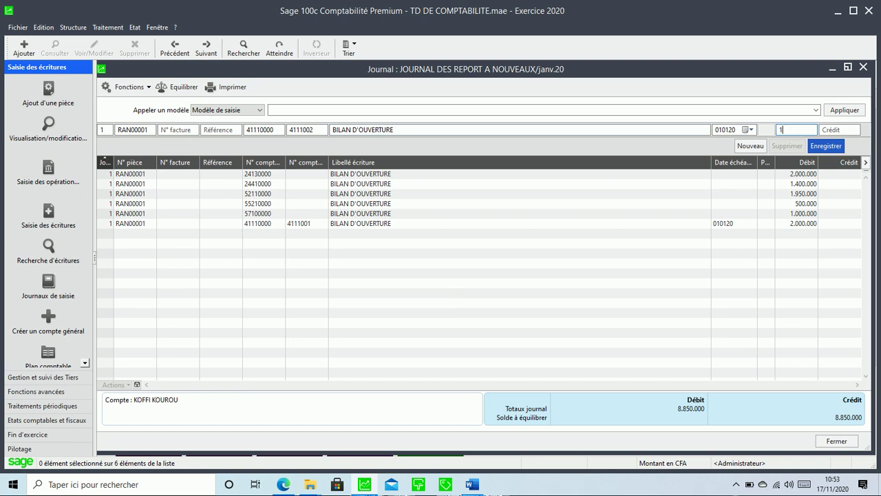
{"action": "type", "text": ".500.000"}
{"action": "key", "text": "Return"}
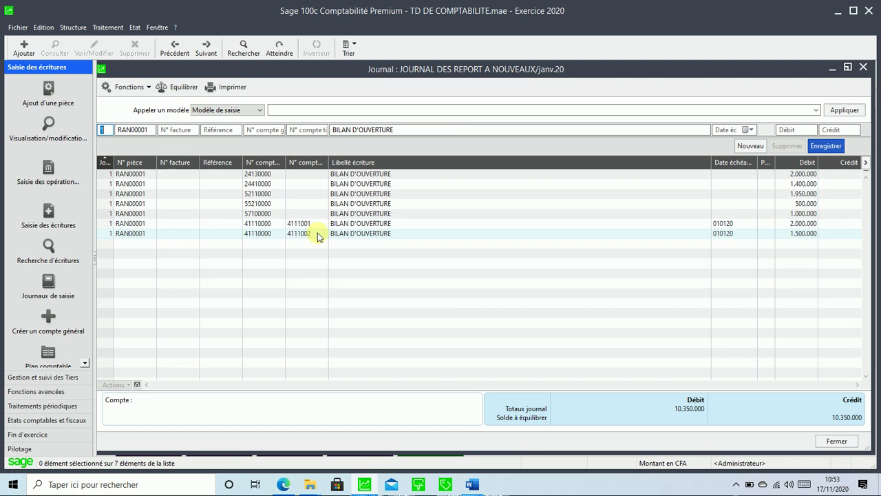
Record a RAN00001 line on general account 311 (Marchandises), keeping the label BILAN D'OUVERTURE, with a debit of 3500000
{"action": "key", "text": "Tab"}
{"action": "key", "text": "Tab"}
{"action": "key", "text": "Tab"}
{"action": "key", "text": "Tab"}
{"action": "type", "text": "11"}
{"action": "key", "text": "Tab"}
{"action": "key", "text": "Tab"}
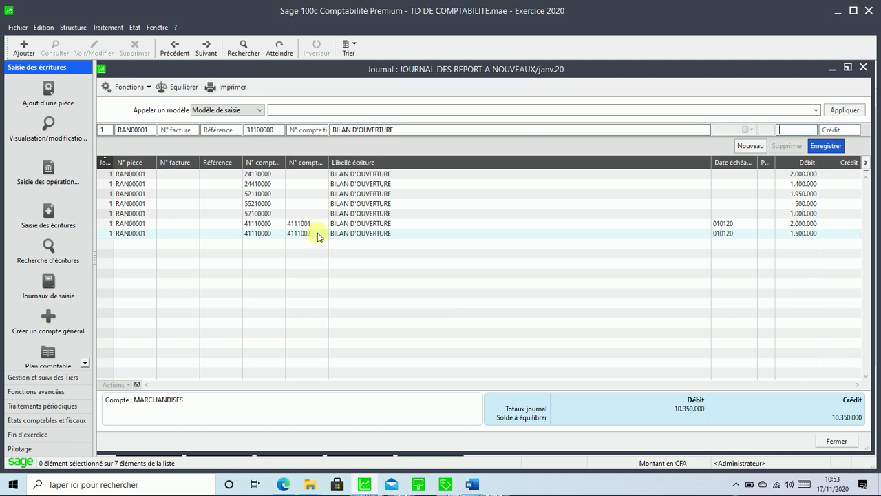
{"action": "type", "text": "3500000"}
{"action": "key", "text": "Return"}
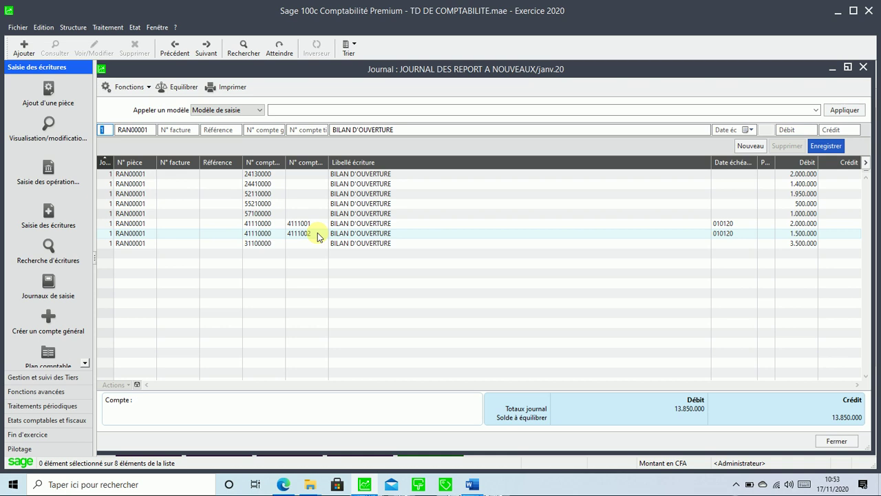
Record a RAN00001 line on general account 27180000 (Prêt à long terme) with a debit of 2.500.000
{"action": "key", "text": "Tab"}
{"action": "key", "text": "Tab"}
{"action": "key", "text": "Tab"}
{"action": "key", "text": "Tab"}
{"action": "type", "text": "27180000"}
{"action": "key", "text": "Tab"}
{"action": "key", "text": "Tab"}
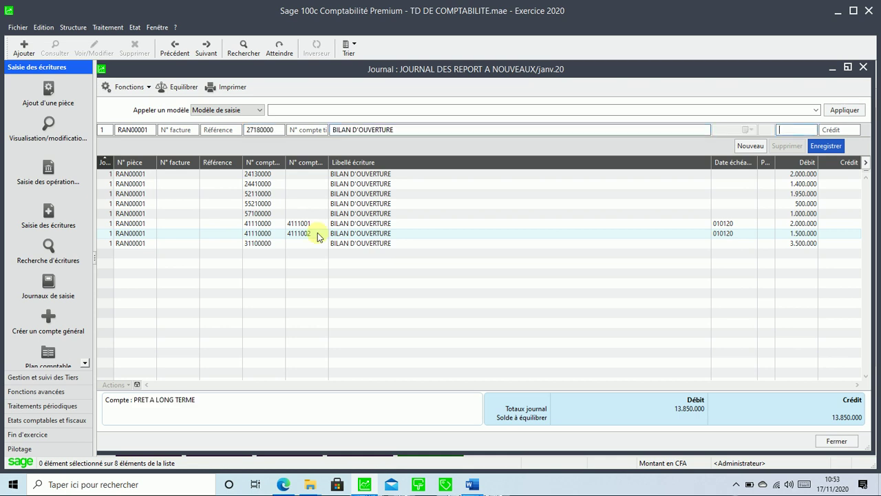
{"action": "type", "text": "2.500.0"}
{"action": "type", "text": "00000"}
{"action": "key", "text": "Return"}
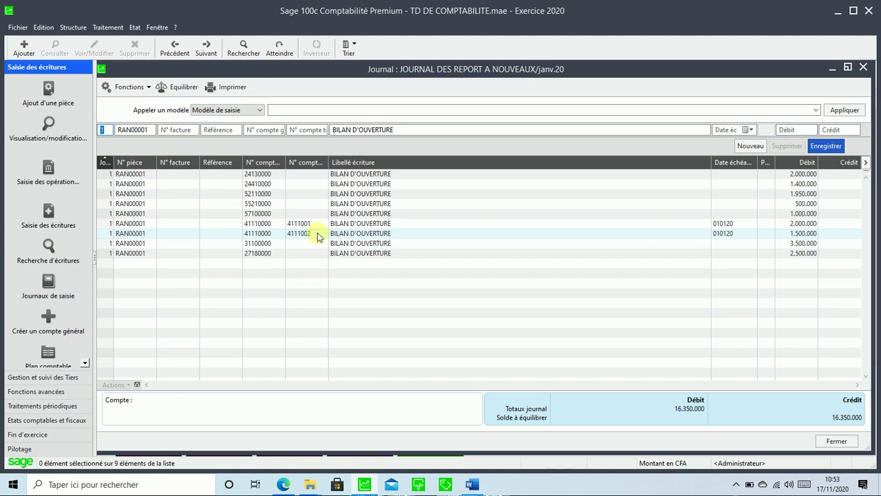
Record a RAN00001 line on general account 47110000 (Débiteurs divers) with a debit of 100.000
{"action": "key", "text": "Tab"}
{"action": "key", "text": "Tab"}
{"action": "key", "text": "Tab"}
{"action": "key", "text": "Tab"}
{"action": "type", "text": "47110000"}
{"action": "key", "text": "Tab"}
{"action": "key", "text": "Tab"}
{"action": "key", "text": "Tab"}
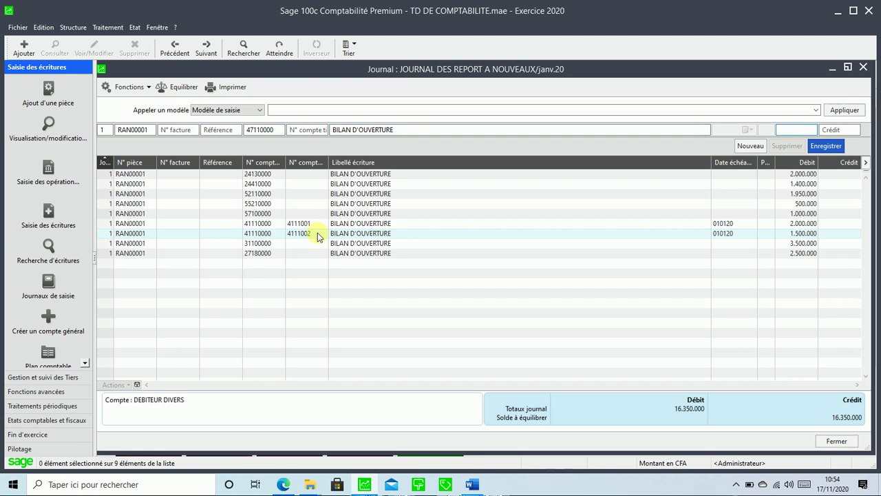
{"action": "type", "text": "100000"}
{"action": "key", "text": "Return"}
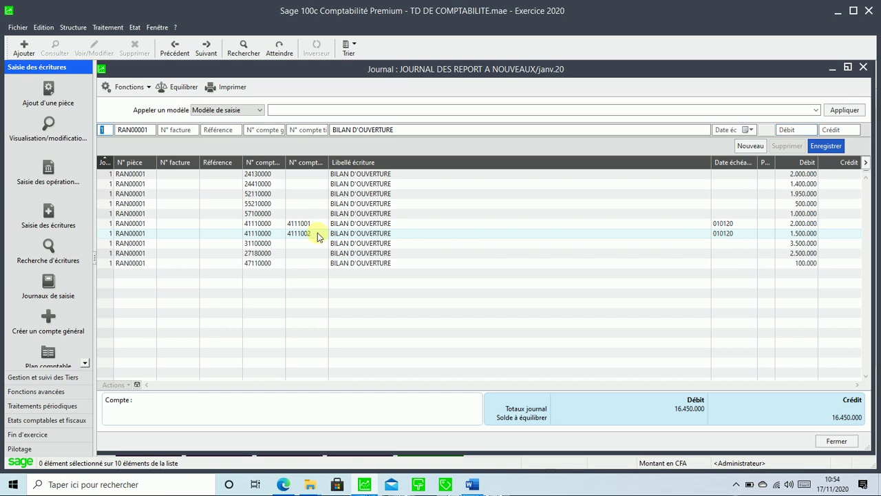
Record a RAN00001 line on general account 16200000 (Emprunt) with a credit of 5.000.000
{"action": "key", "text": "Tab"}
{"action": "key", "text": "Tab"}
{"action": "key", "text": "Tab"}
{"action": "key", "text": "Tab"}
{"action": "type", "text": "16200000"}
{"action": "key", "text": "Tab"}
{"action": "key", "text": "Tab"}
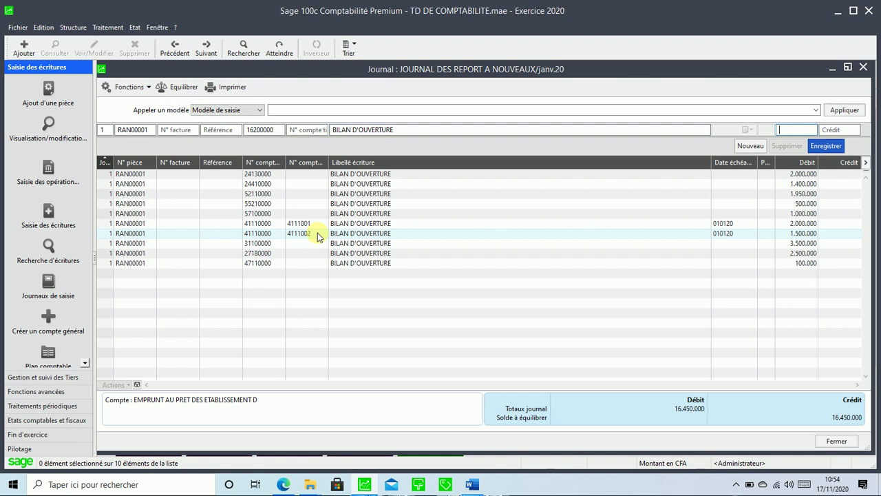
{"action": "key", "text": "Tab"}
{"action": "type", "text": "5.000."}
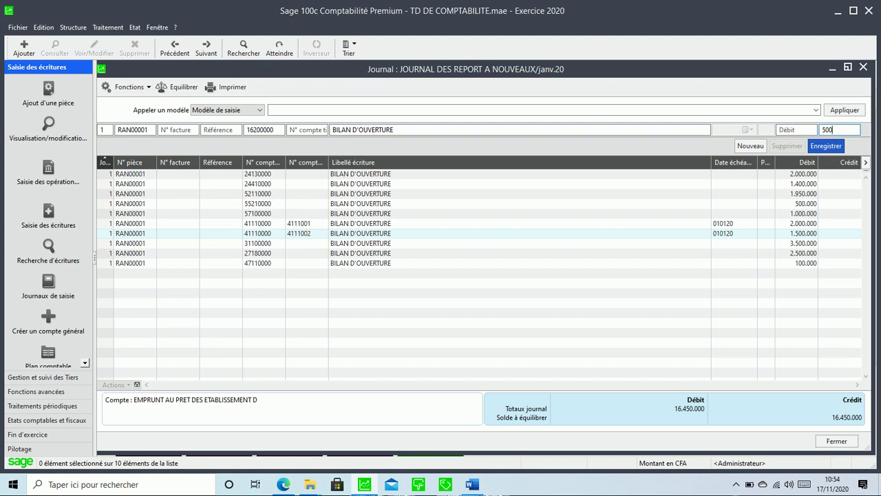
{"action": "type", "text": "000000"}
{"action": "key", "text": "Return"}
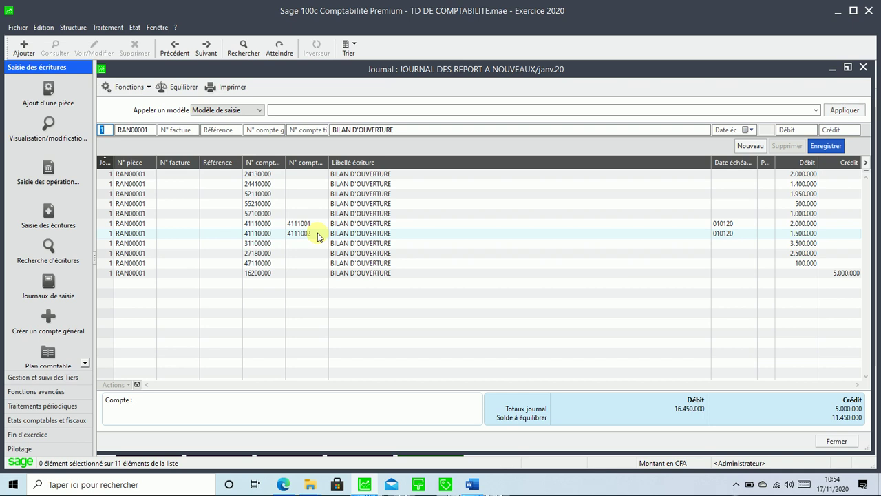
Record a RAN00001 line on general account 44280000 (Etat) with a credit of 400.000
{"action": "key", "text": "Tab"}
{"action": "key", "text": "Tab"}
{"action": "key", "text": "Tab"}
{"action": "key", "text": "Tab"}
{"action": "type", "text": "4"}
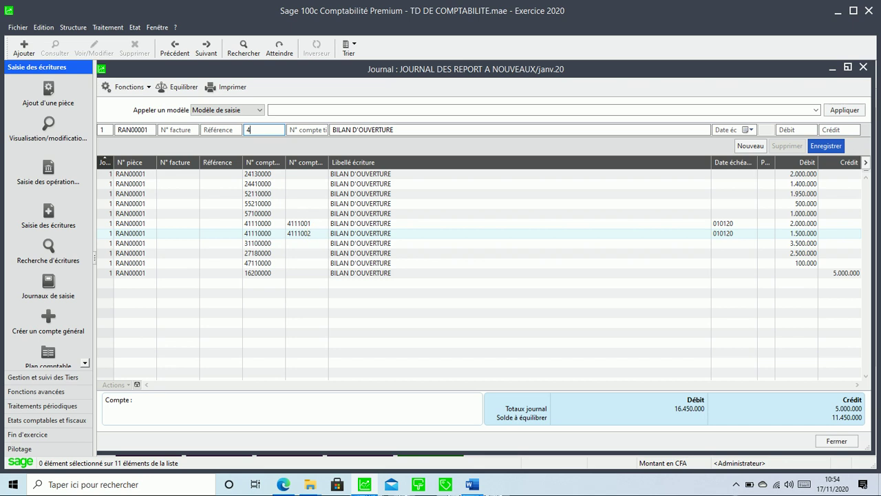
{"action": "type", "text": "428"}
{"action": "key", "text": "Tab"}
{"action": "key", "text": "Tab"}
{"action": "key", "text": "Tab"}
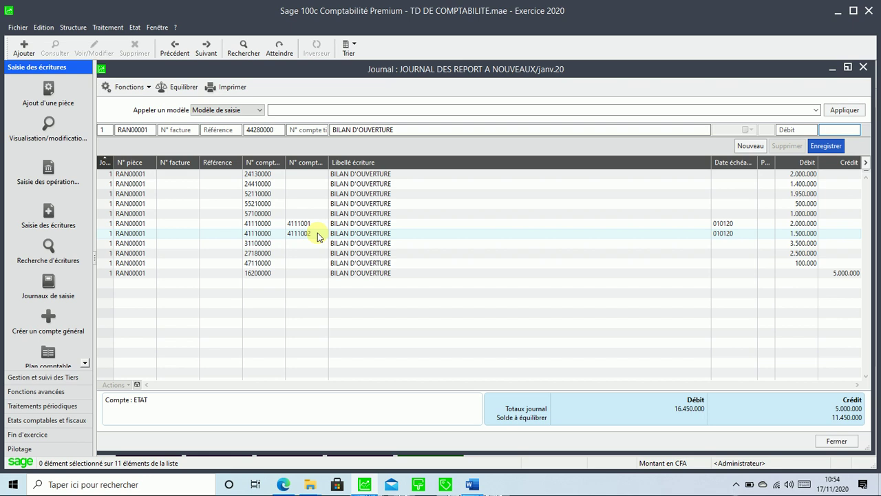
{"action": "type", "text": "400000"}
{"action": "key", "text": "Return"}
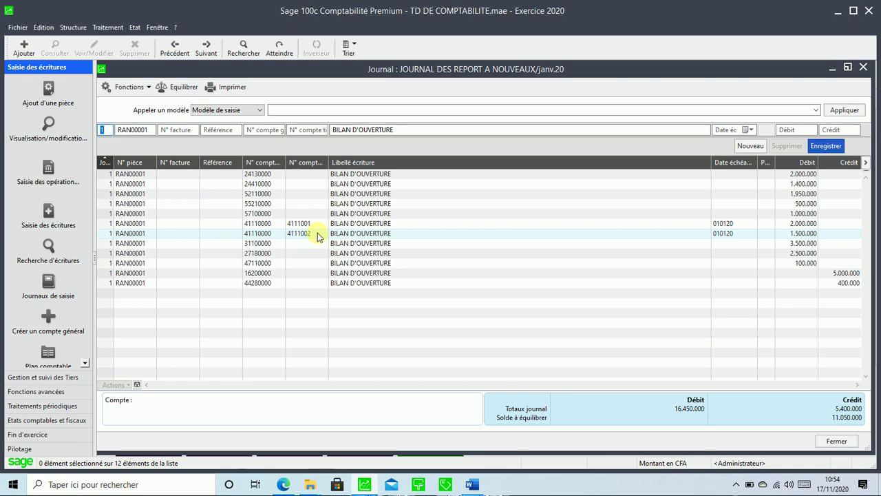
Assign the first supplier's third-party account to the next RAN00001 line by choosing it from the Fournisseur accounts
{"action": "key", "text": "Tab"}
{"action": "key", "text": "Tab"}
{"action": "key", "text": "Tab"}
{"action": "key", "text": "Tab"}
{"action": "key", "text": "Tab"}
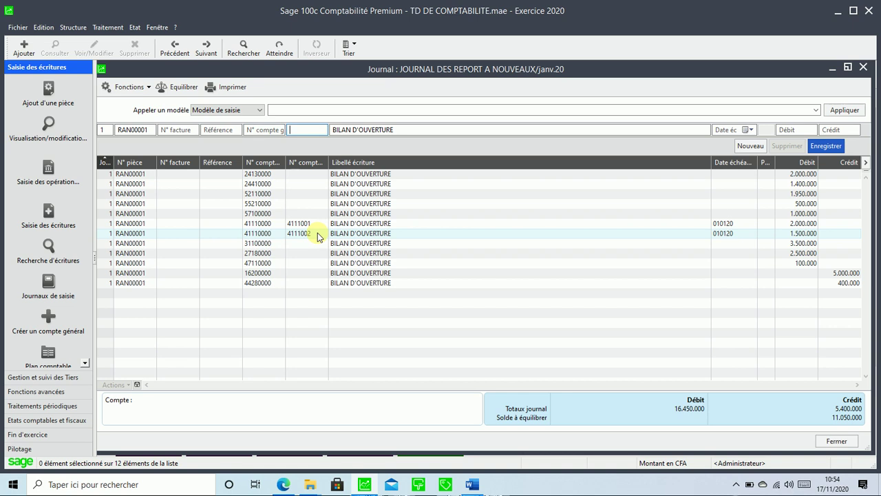
{"action": "key", "text": "F4"}
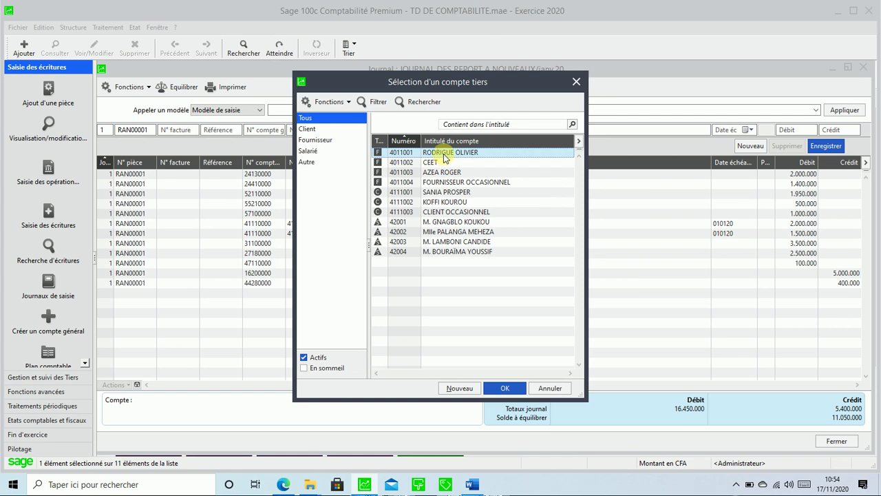
{"action": "left_click", "coordinate": [318, 140]}
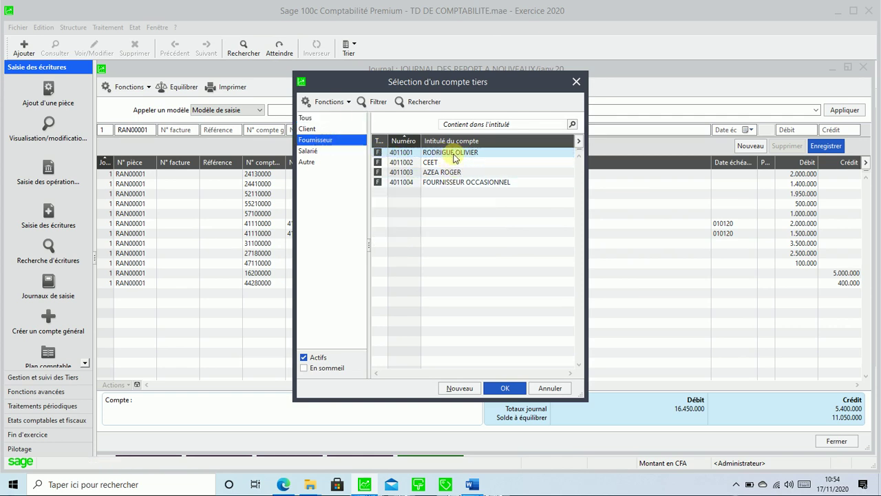
{"action": "left_click", "coordinate": [505, 387]}
Record the first supplier's line with a credit of 3.000.000, keeping the label BILAN D'OUVERTURE
{"action": "key", "text": "Tab"}
{"action": "key", "text": "Tab"}
{"action": "key", "text": "Tab"}
{"action": "key", "text": "Tab"}
{"action": "type", "text": "3000000"}
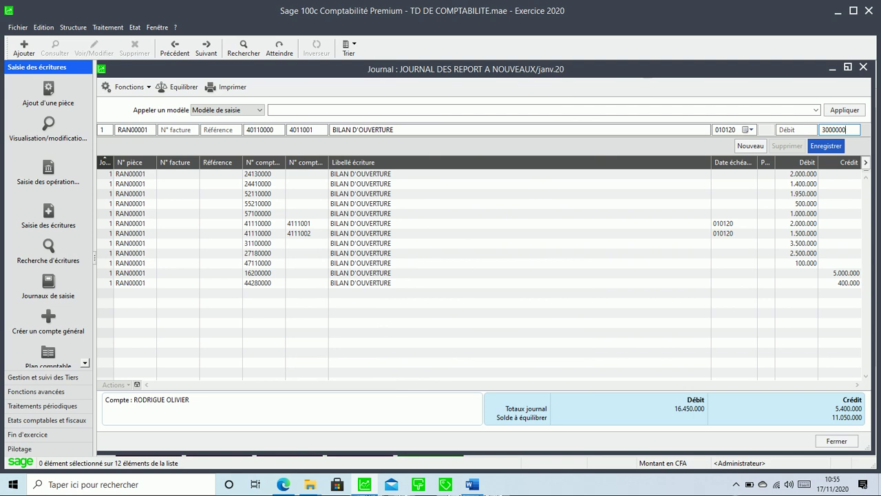
{"action": "key", "text": "Return"}
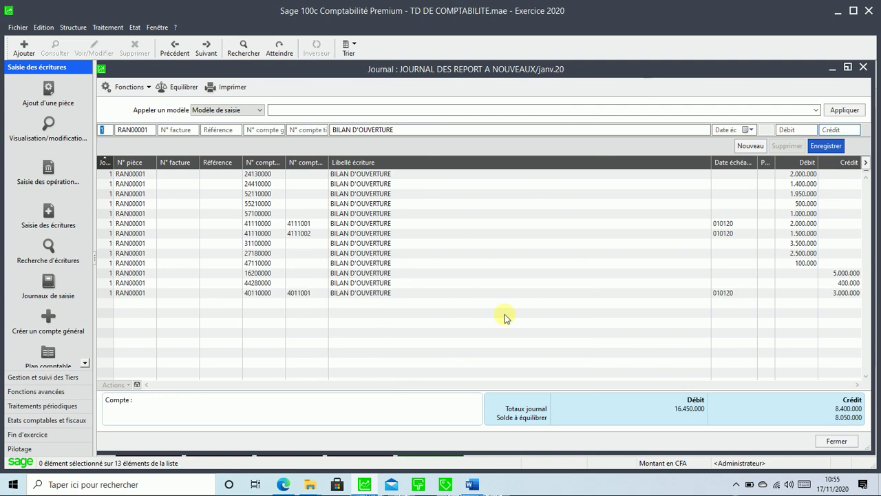
Check the Fournisseurs balance in the Word exercise and assign the third listed supplier's account to the next RAN00001 line in Sage
{"action": "key", "text": "Tab"}
{"action": "key", "text": "Tab"}
{"action": "key", "text": "Tab"}
{"action": "key", "text": "Tab"}
{"action": "key", "text": "Tab"}
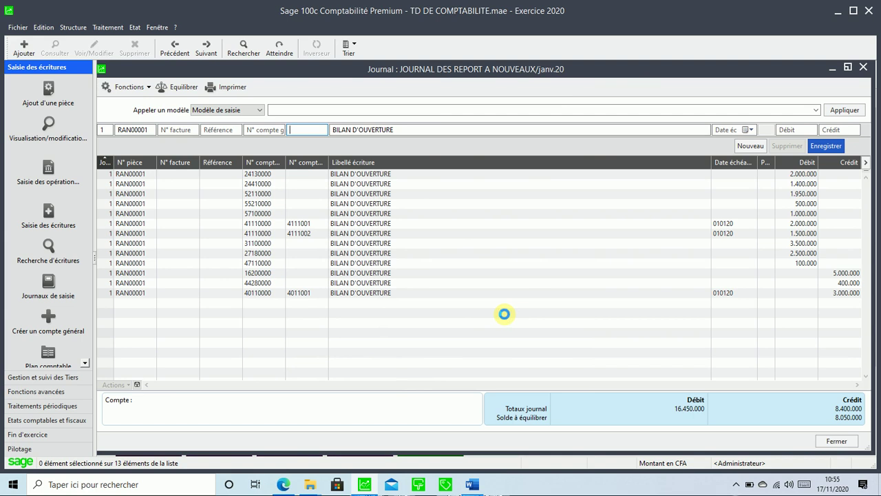
{"action": "key", "text": "F4"}
{"action": "left_click", "coordinate": [312, 141]}
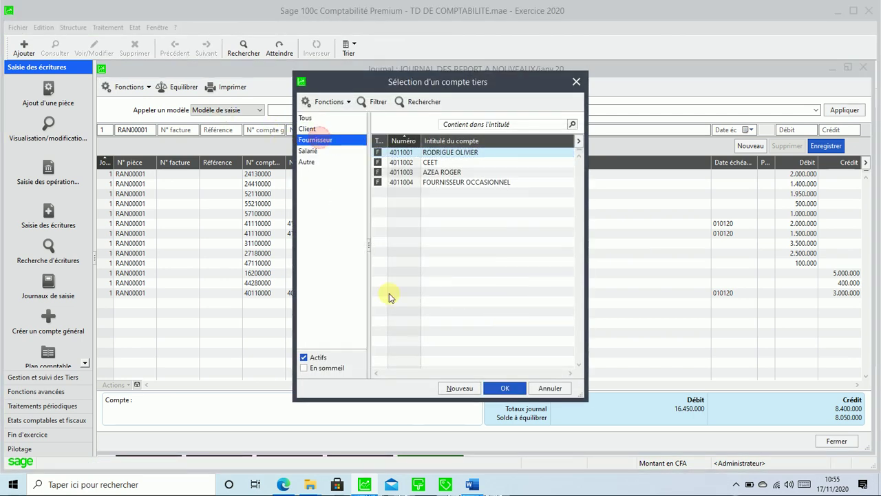
{"action": "left_click", "coordinate": [471, 484]}
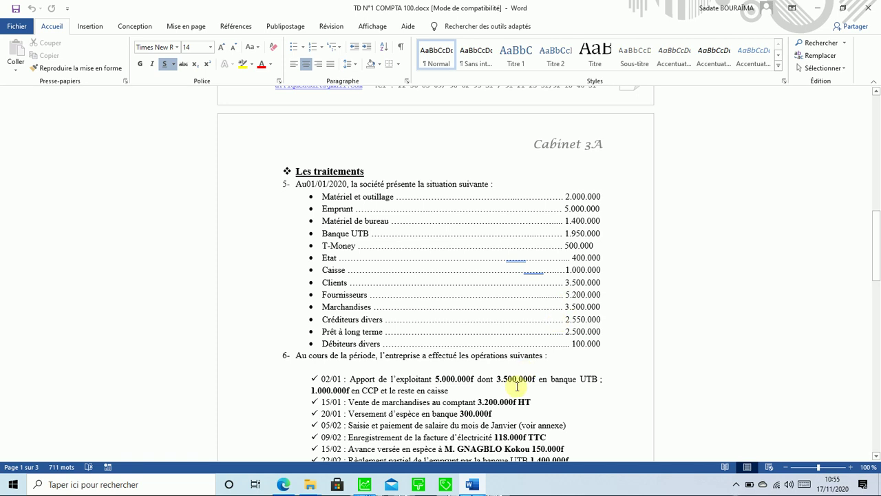
{"action": "left_click", "coordinate": [365, 484]}
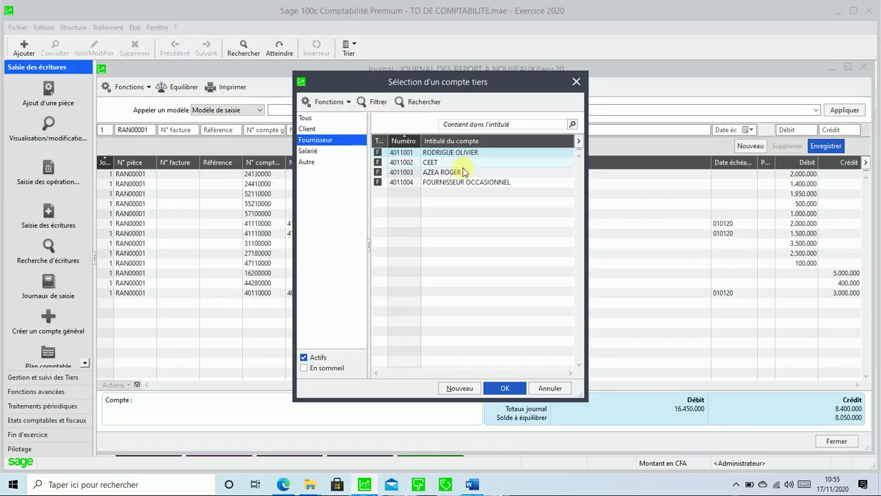
{"action": "double_click", "coordinate": [458, 172]}
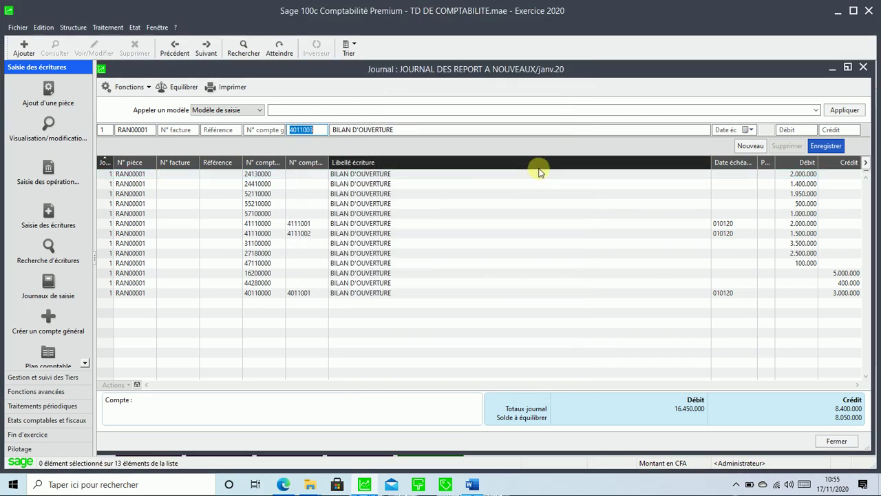
Record this second supplier line with a credit of 2.200.000
{"action": "key", "text": "Tab"}
{"action": "key", "text": "Tab"}
{"action": "key", "text": "Tab"}
{"action": "key", "text": "Tab"}
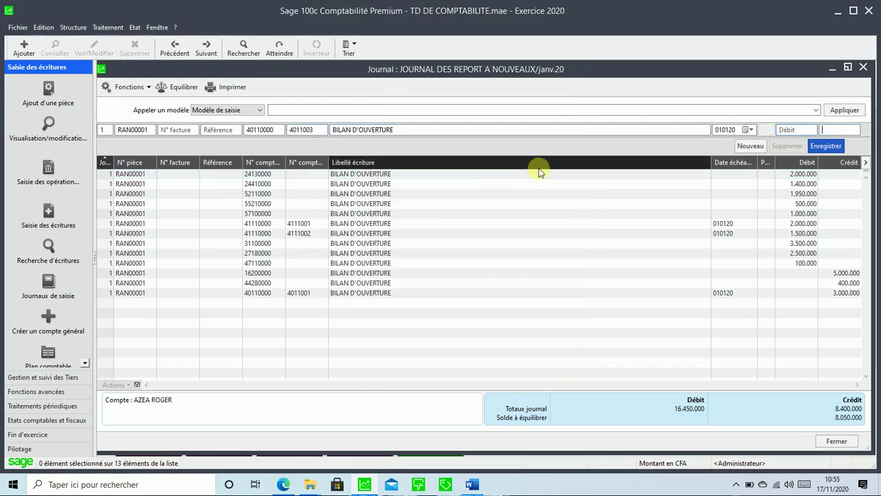
{"action": "type", "text": "2200000"}
{"action": "key", "text": "Return"}
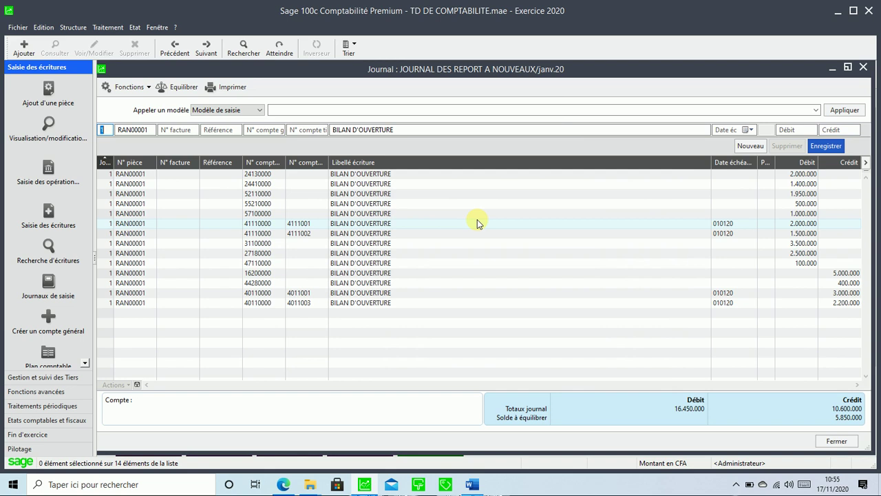
Record a RAN00001 line on general account 47120000 (Créditeurs divers) with a credit of 2.550.000
{"action": "key", "text": "Tab"}
{"action": "key", "text": "Tab"}
{"action": "key", "text": "Tab"}
{"action": "key", "text": "Tab"}
{"action": "key", "text": "Tab"}
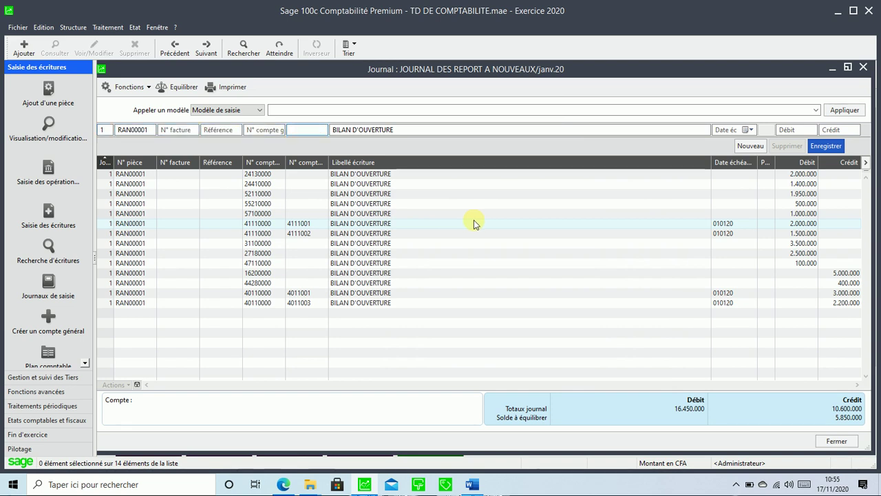
{"action": "key", "text": "shift+Tab"}
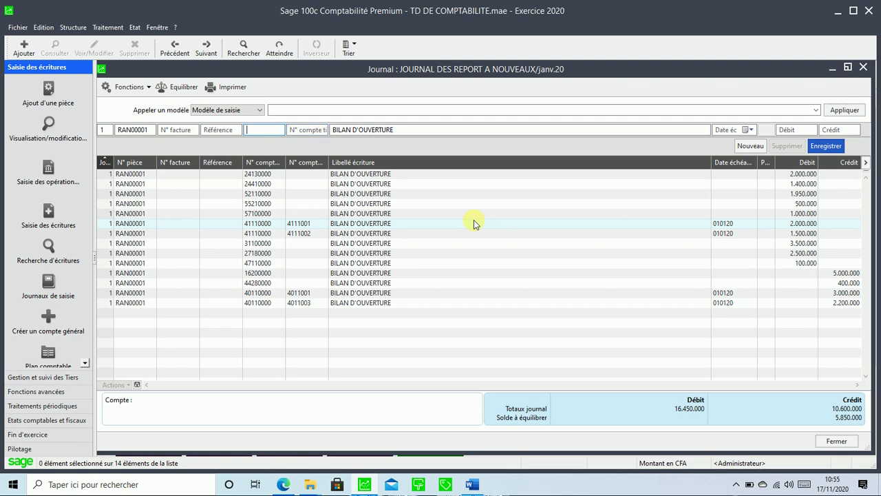
{"action": "type", "text": "47120000"}
{"action": "key", "text": "Tab"}
{"action": "key", "text": "Tab"}
{"action": "key", "text": "Tab"}
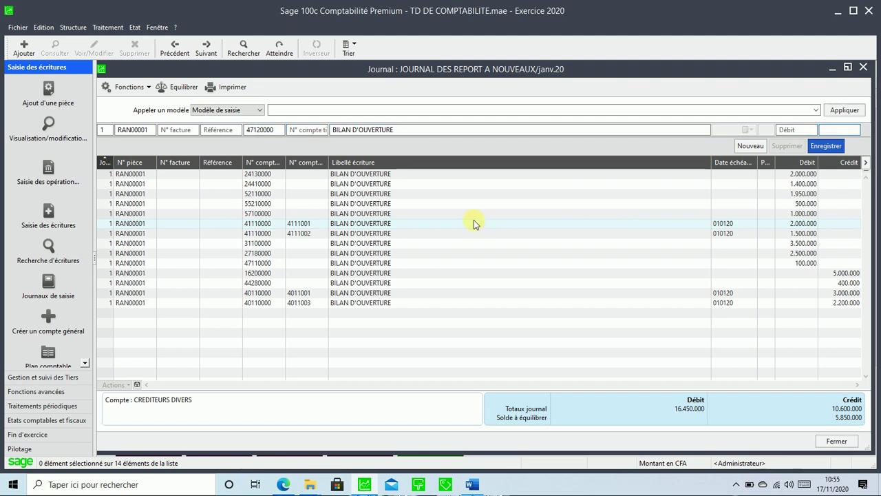
{"action": "type", "text": "2550000"}
{"action": "key", "text": "Return"}
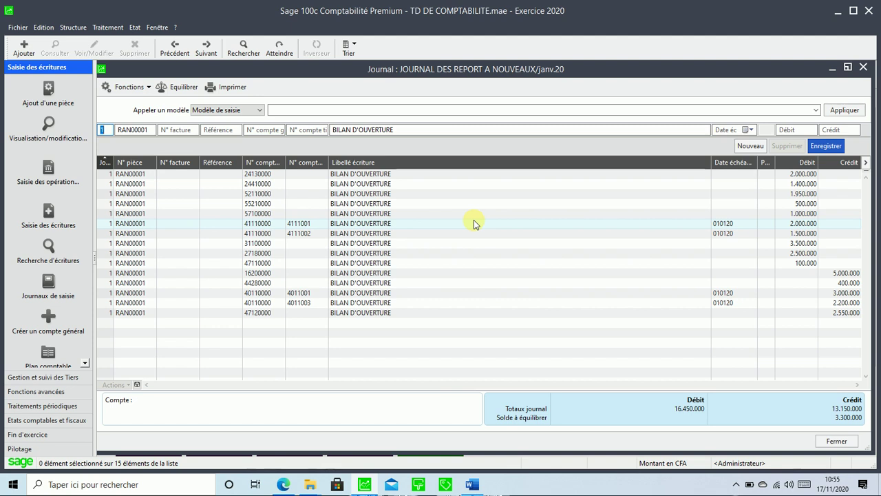
Balance RAN00001 with a line on general account 10100000 (Capital social), using Equilibrer to fill in the 3.300.000 credit, and save it
{"action": "key", "text": "Tab"}
{"action": "key", "text": "Tab"}
{"action": "key", "text": "Tab"}
{"action": "key", "text": "Tab"}
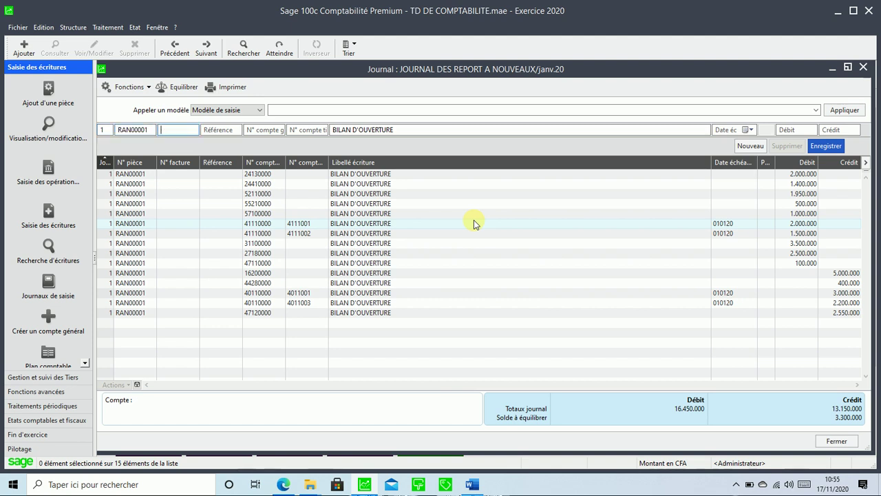
{"action": "type", "text": "10100000"}
{"action": "key", "text": "Tab"}
{"action": "key", "text": "Tab"}
{"action": "key", "text": "Tab"}
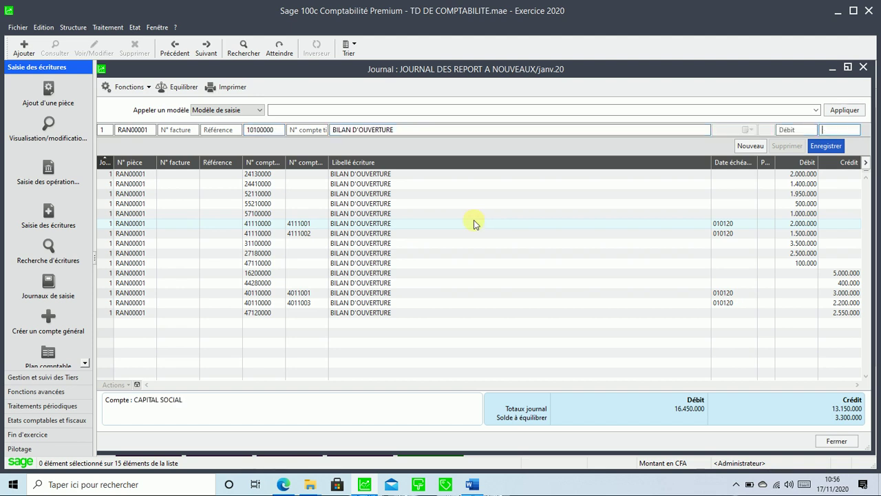
{"action": "left_click", "coordinate": [190, 91]}
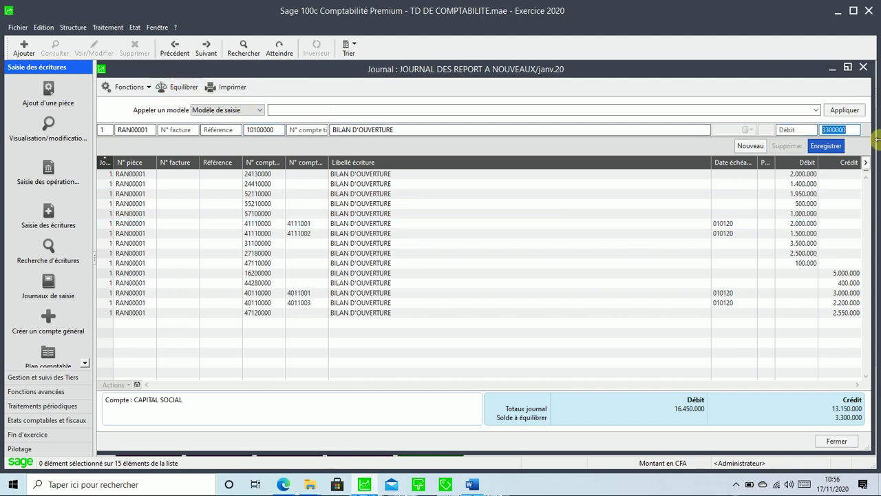
{"action": "left_click", "coordinate": [827, 147]}
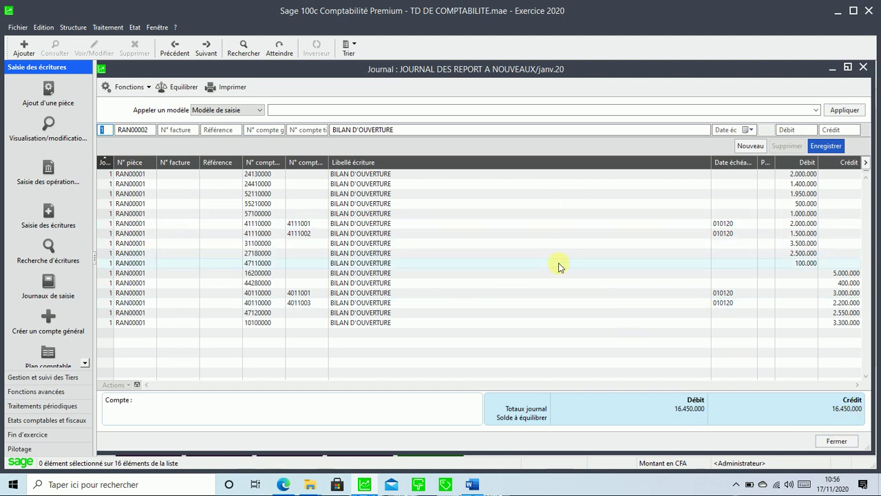
Close the January 2020 RAN journal, check its position marks in the journal list with the Position column widened, and close the list
{"action": "left_click", "coordinate": [837, 442]}
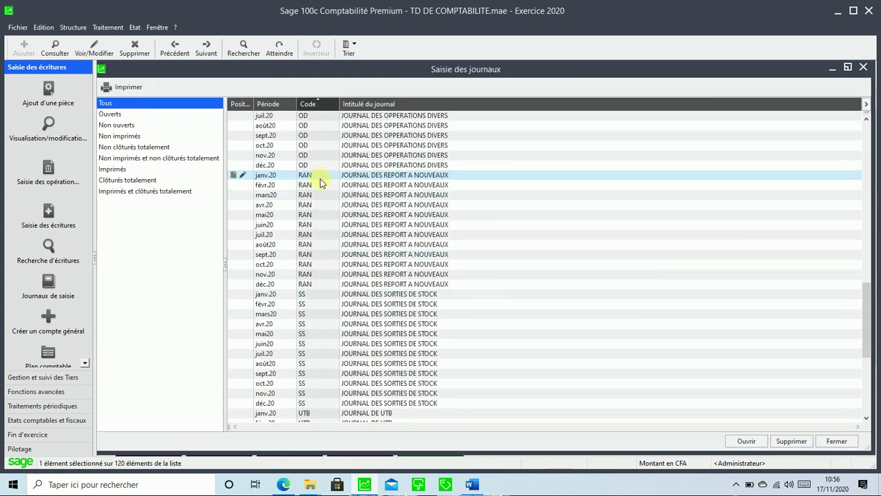
{"action": "double_click", "coordinate": [254, 104]}
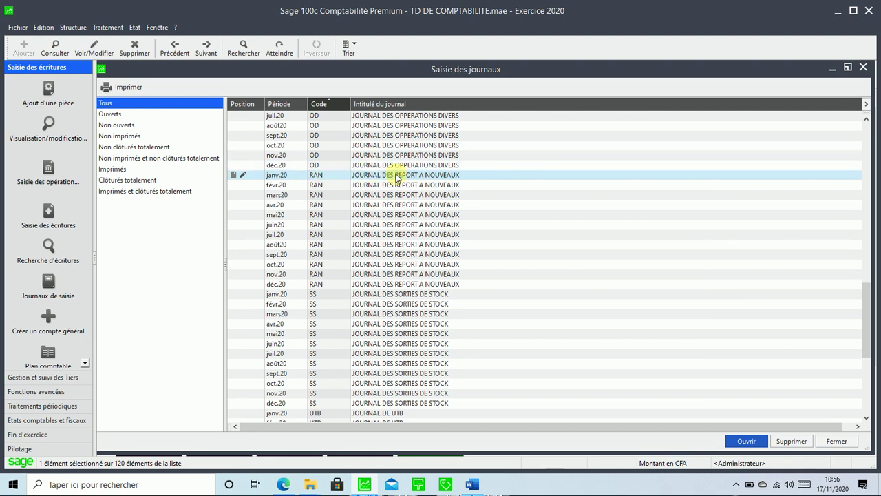
{"action": "scroll", "coordinate": [388, 252], "scroll_direction": "down", "scroll_amount": 5}
{"action": "scroll", "coordinate": [390, 261], "scroll_direction": "up", "scroll_amount": 6}
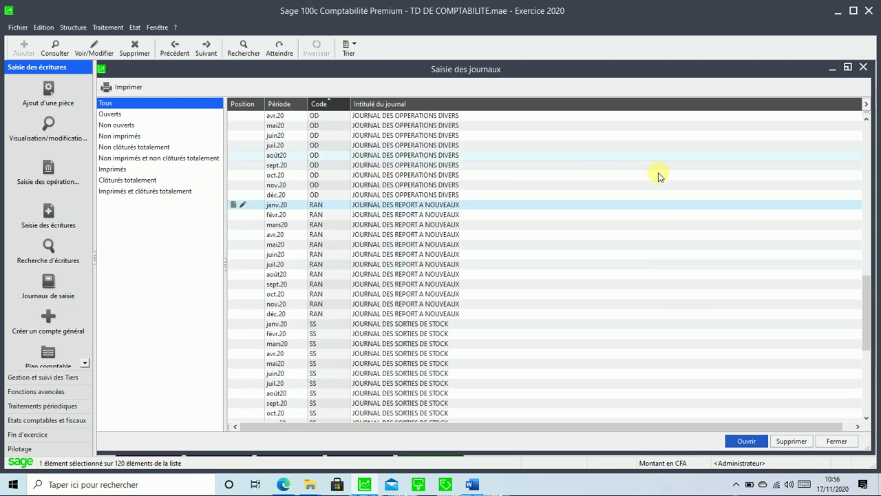
{"action": "left_click", "coordinate": [837, 442]}
Read the period's operations under item 6 of the Word exercise and reopen the journal list in Sage
{"action": "left_click", "coordinate": [474, 484]}
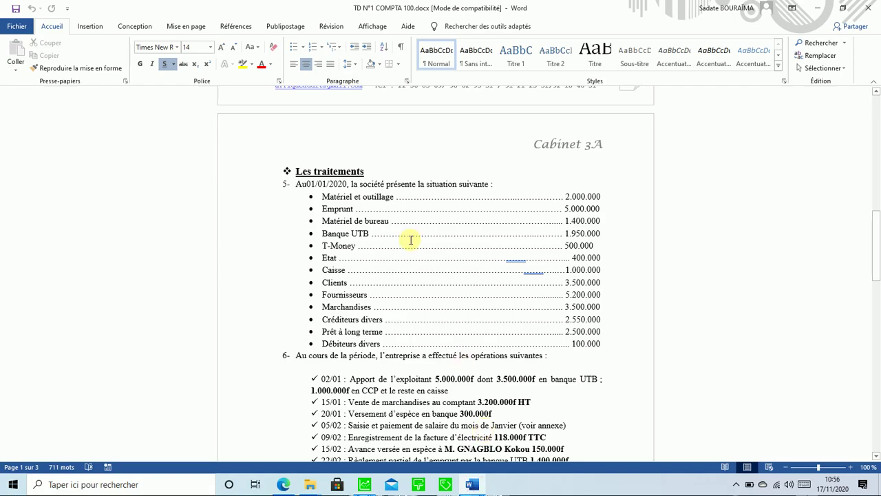
{"action": "scroll", "coordinate": [389, 346], "scroll_direction": "down", "scroll_amount": 3}
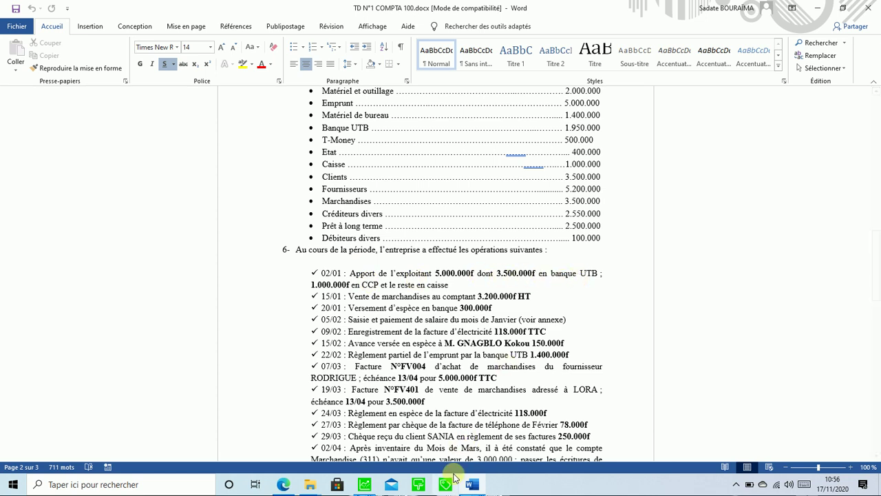
{"action": "left_click", "coordinate": [364, 484]}
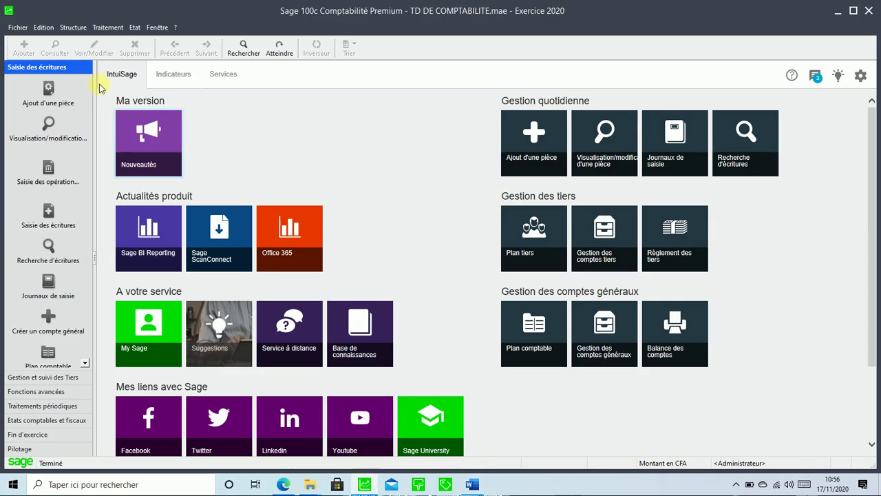
{"action": "left_click", "coordinate": [49, 279]}
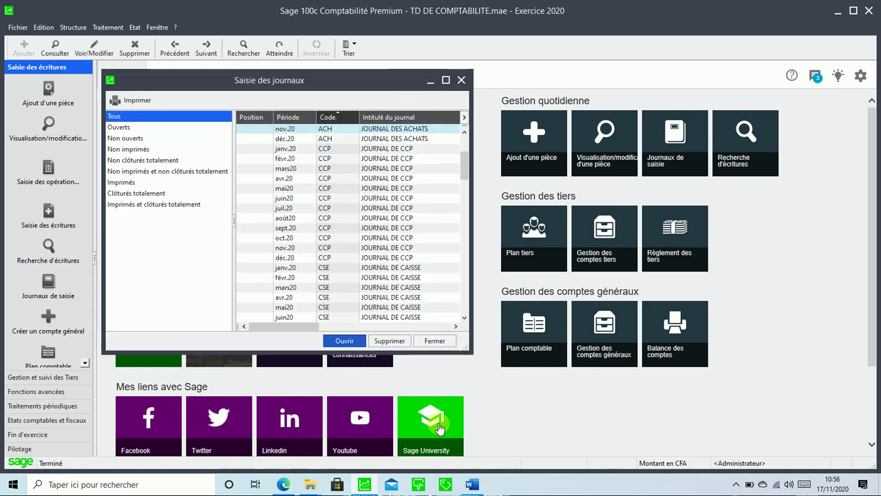
Check the 02/01 owner's contribution in the Word exercise and open the January 2020 UTB journal in Sage
{"action": "left_click", "coordinate": [471, 485]}
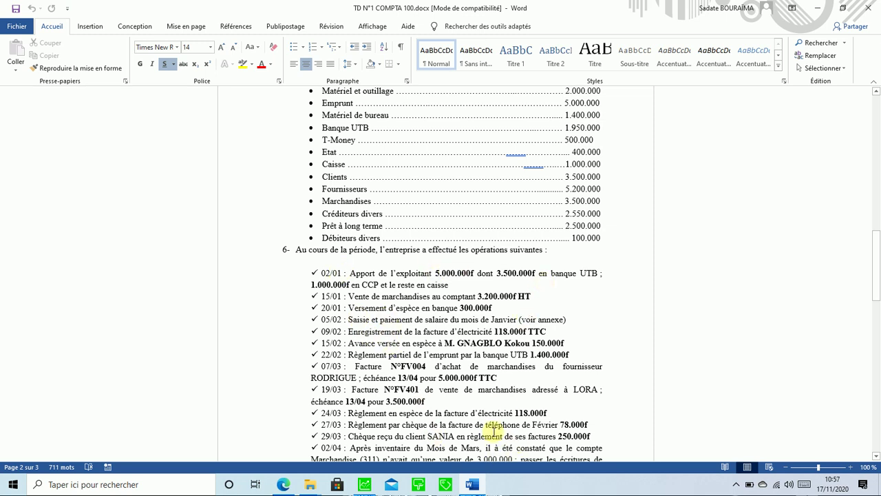
{"action": "left_click", "coordinate": [364, 484]}
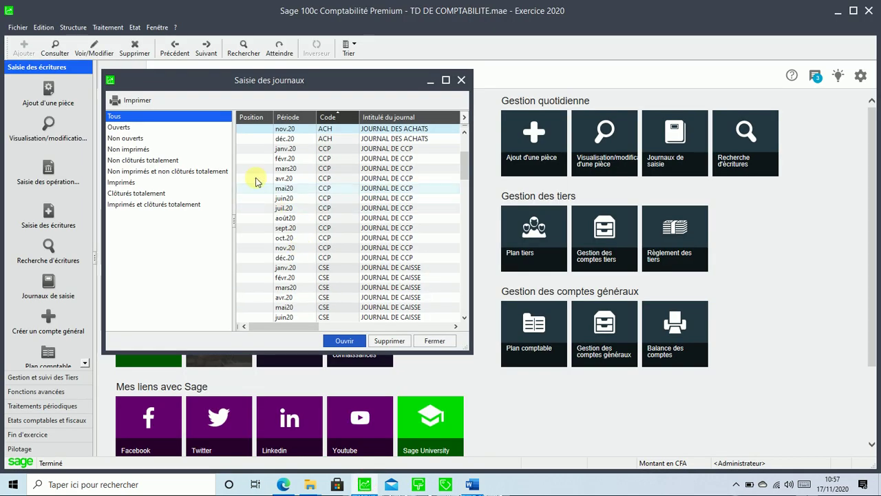
{"action": "left_click", "coordinate": [446, 81]}
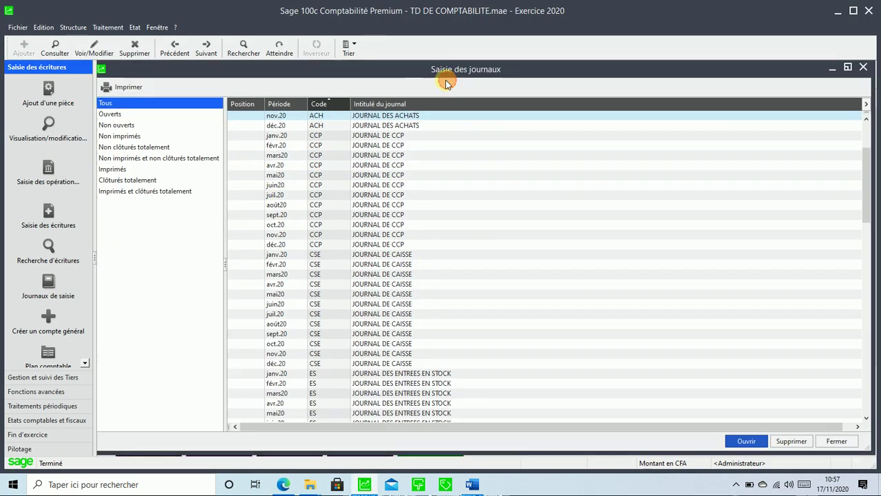
{"action": "scroll", "coordinate": [383, 210], "scroll_direction": "up", "scroll_amount": 3}
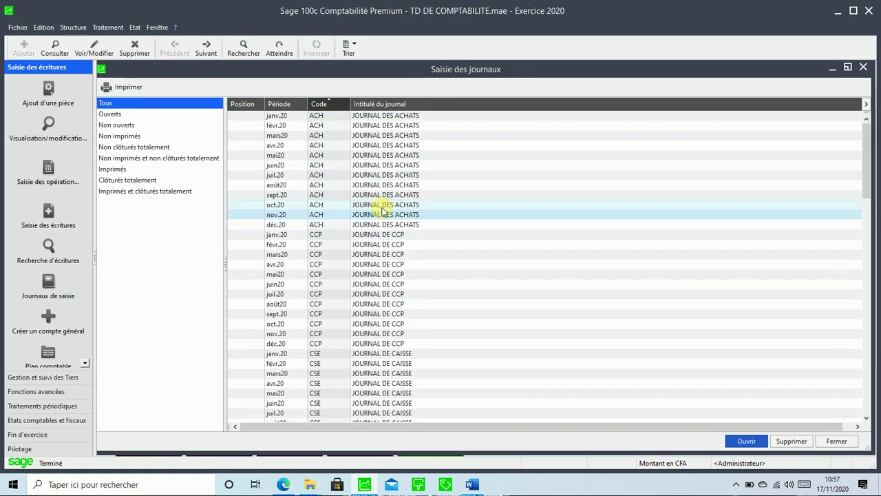
{"action": "scroll", "coordinate": [382, 210], "scroll_direction": "down", "scroll_amount": 20}
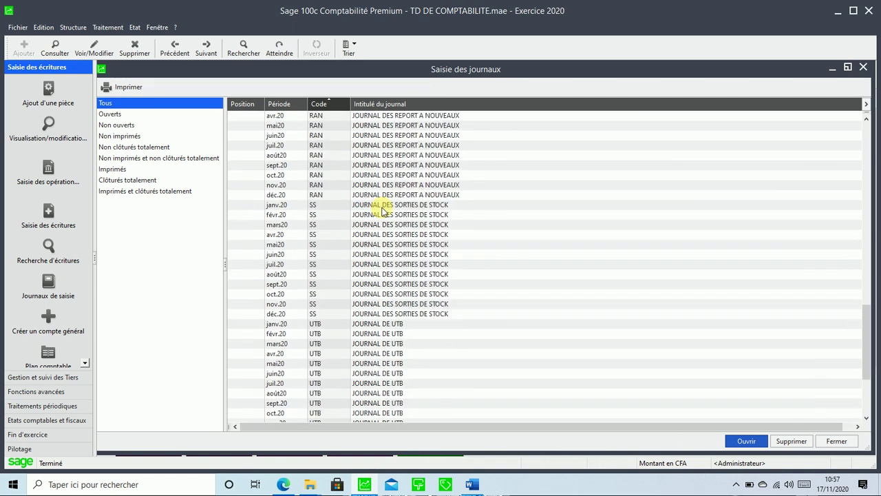
{"action": "scroll", "coordinate": [383, 210], "scroll_direction": "down", "scroll_amount": 5}
{"action": "left_click", "coordinate": [385, 185]}
{"action": "double_click", "coordinate": [361, 184]}
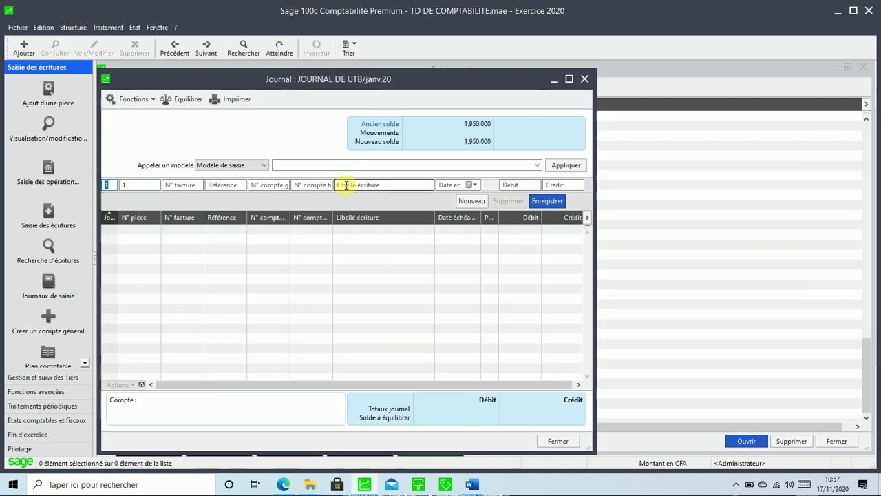
Record a day 2 line on general account 10400000, labelled APPORT DE L'EXPLOITANT, with a credit of 3.500.000
{"action": "type", "text": "2"}
{"action": "key", "text": "Tab"}
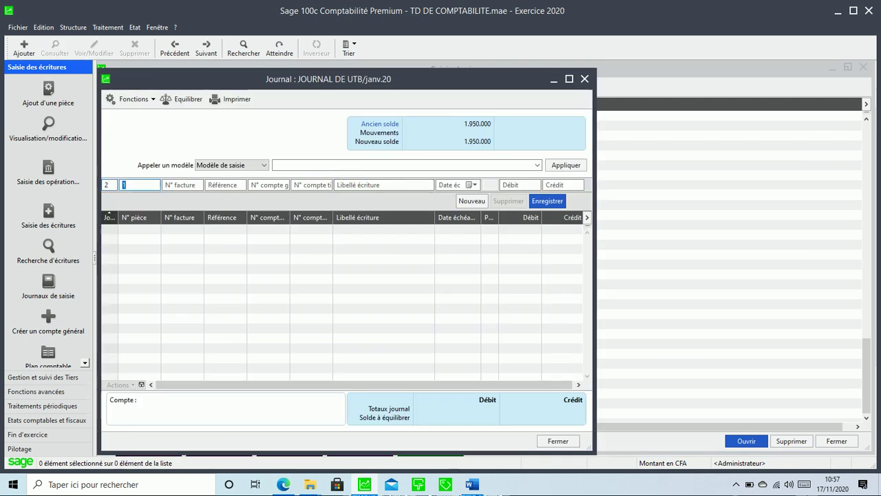
{"action": "key", "text": "Tab"}
{"action": "key", "text": "Tab"}
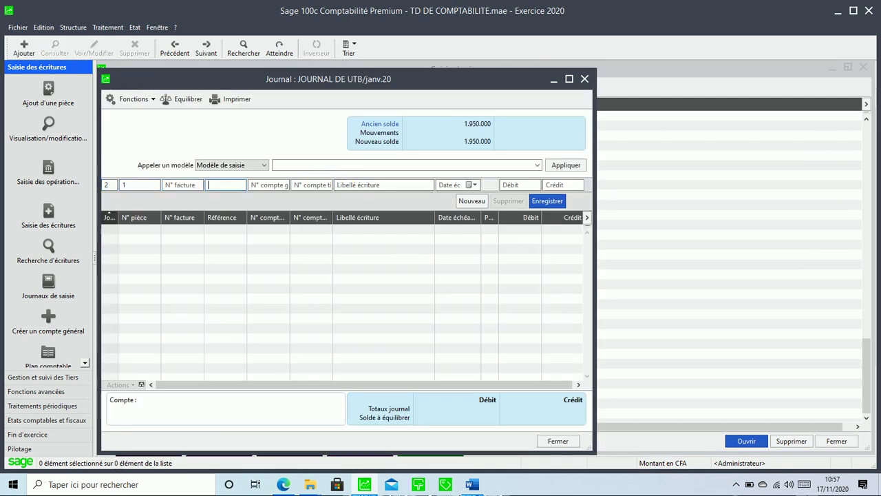
{"action": "type", "text": "10400000"}
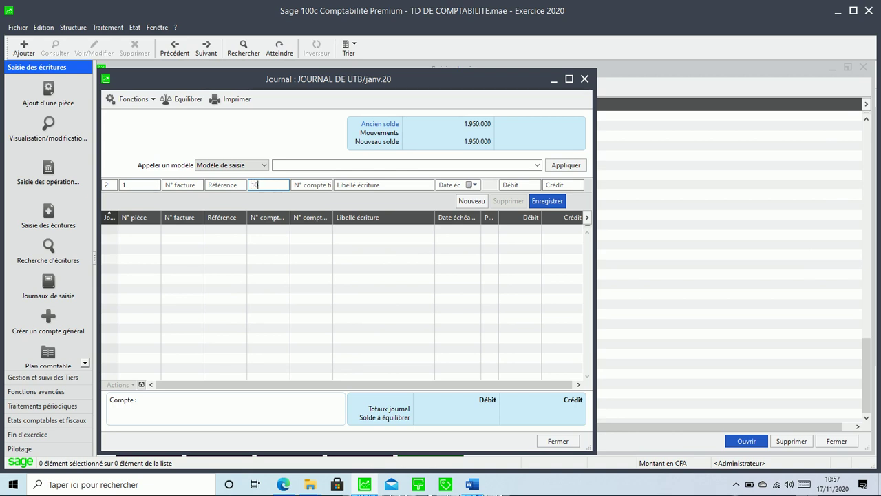
{"action": "key", "text": "Tab"}
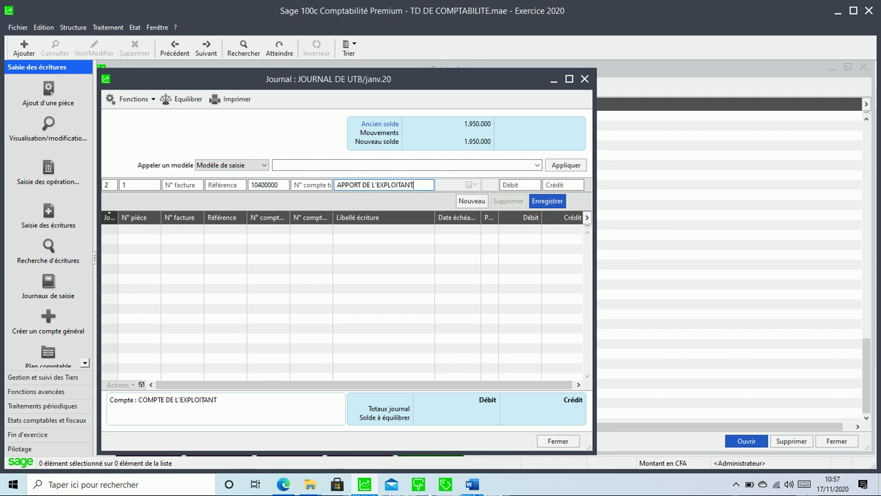
{"action": "left_click", "coordinate": [569, 79]}
{"action": "key", "text": "Tab"}
{"action": "type", "text": "3500"}
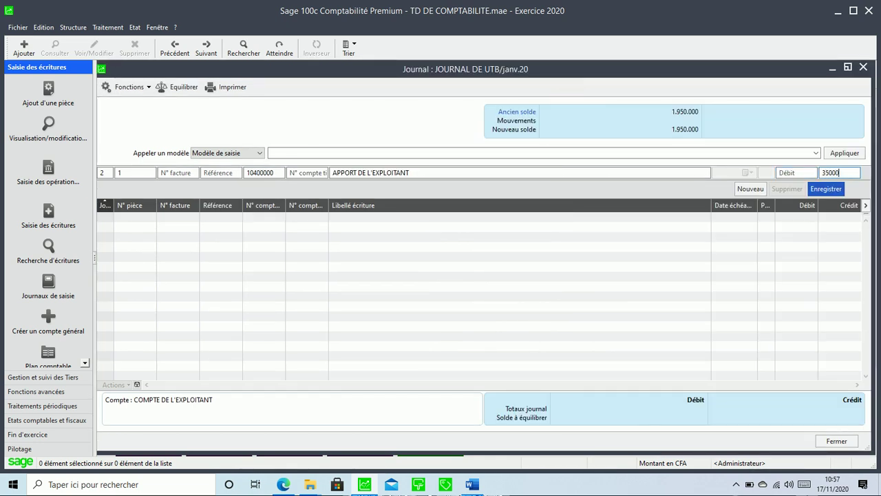
{"action": "key", "text": "Return"}
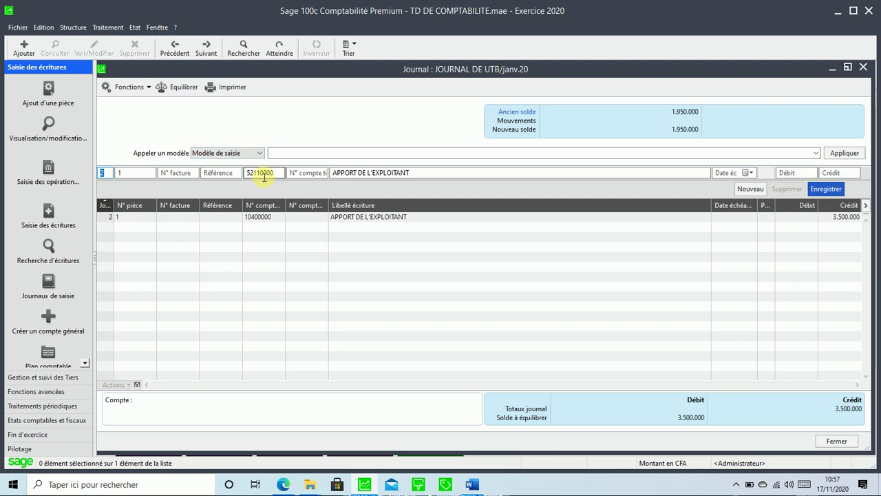
Save the proposed counterpart line on bank account 52110000 with a debit of 3.500.000
{"action": "key", "text": "Tab"}
{"action": "key", "text": "Tab"}
{"action": "key", "text": "Tab"}
{"action": "key", "text": "Tab"}
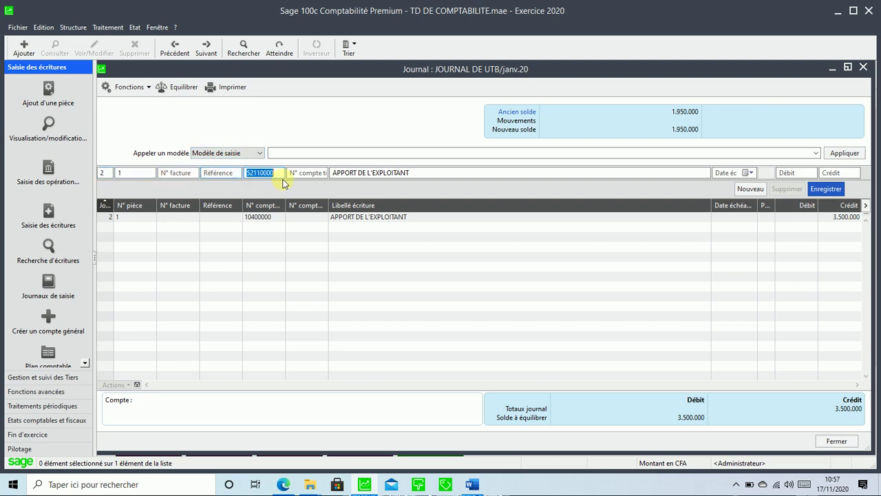
{"action": "key", "text": "Tab"}
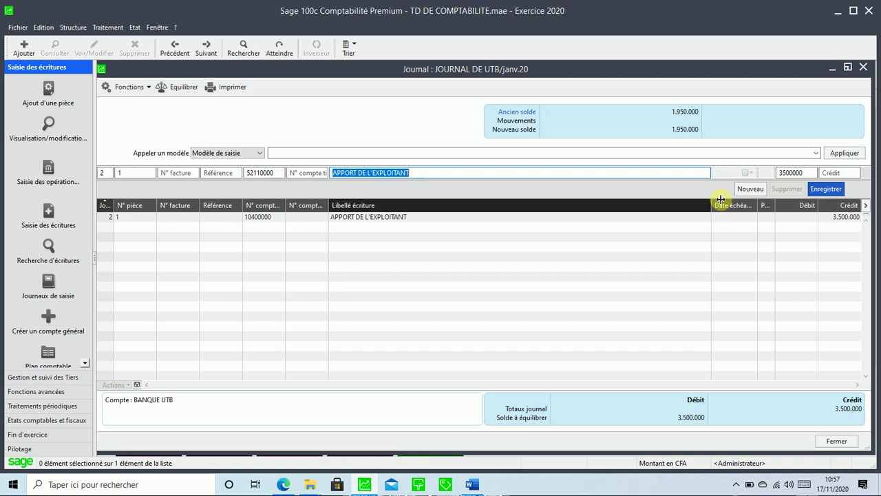
{"action": "left_click", "coordinate": [825, 189]}
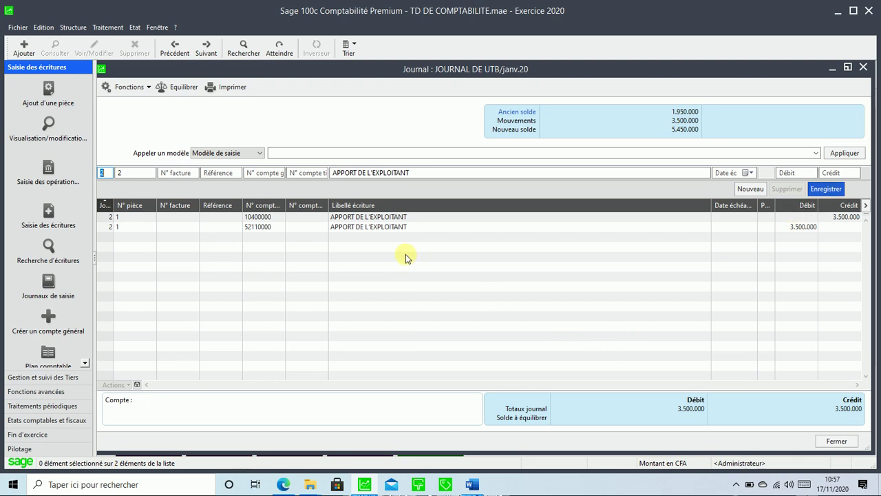
Recheck the contribution split in Word, close the UTB journal in Sage and open the January 2020 CCP journal
{"action": "left_click", "coordinate": [473, 485]}
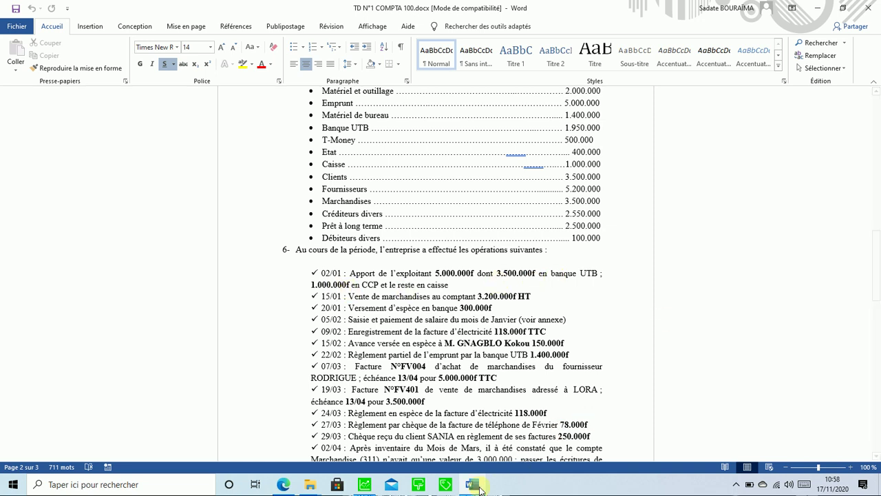
{"action": "left_click", "coordinate": [364, 484]}
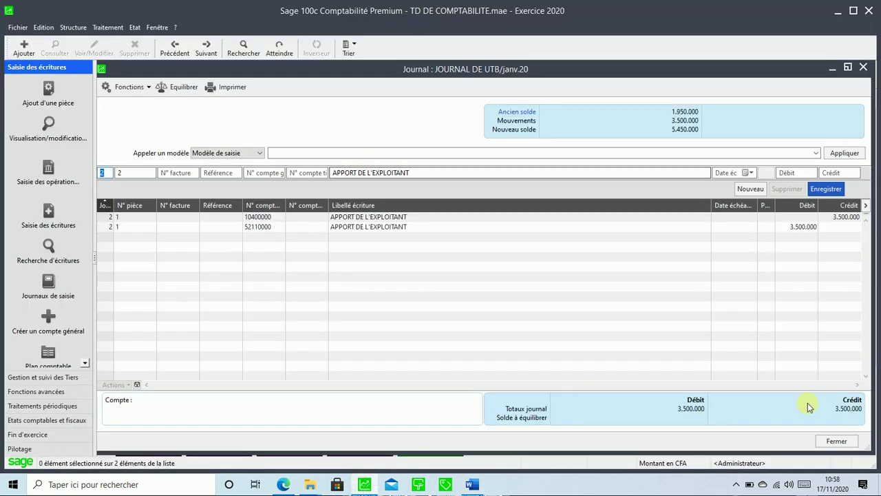
{"action": "left_click", "coordinate": [835, 441]}
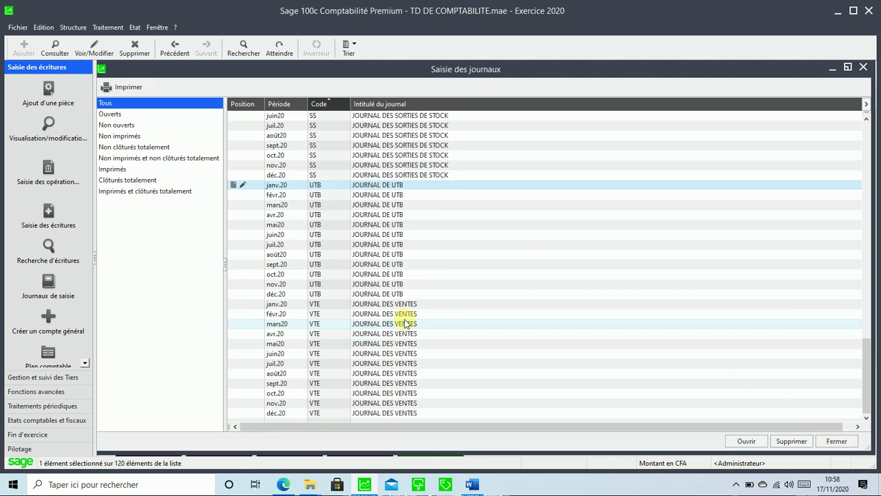
{"action": "scroll", "coordinate": [421, 279], "scroll_direction": "up", "scroll_amount": 5}
{"action": "scroll", "coordinate": [423, 281], "scroll_direction": "up", "scroll_amount": 18}
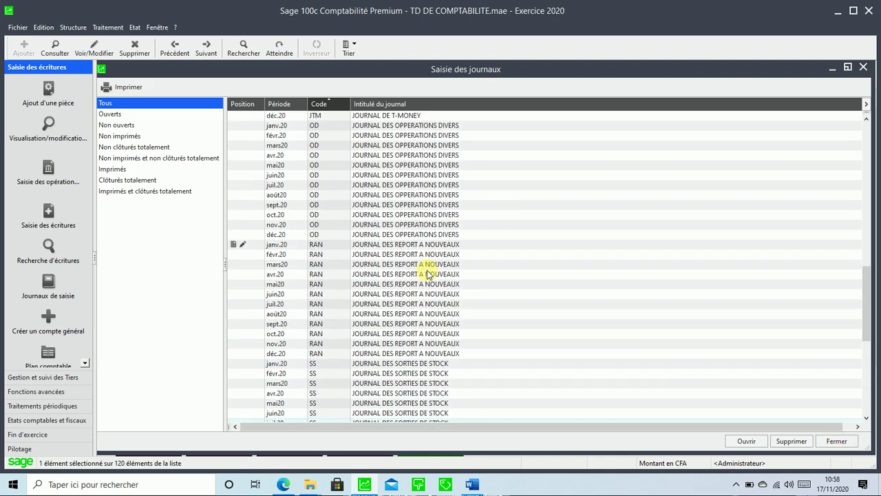
{"action": "scroll", "coordinate": [427, 276], "scroll_direction": "up", "scroll_amount": 5}
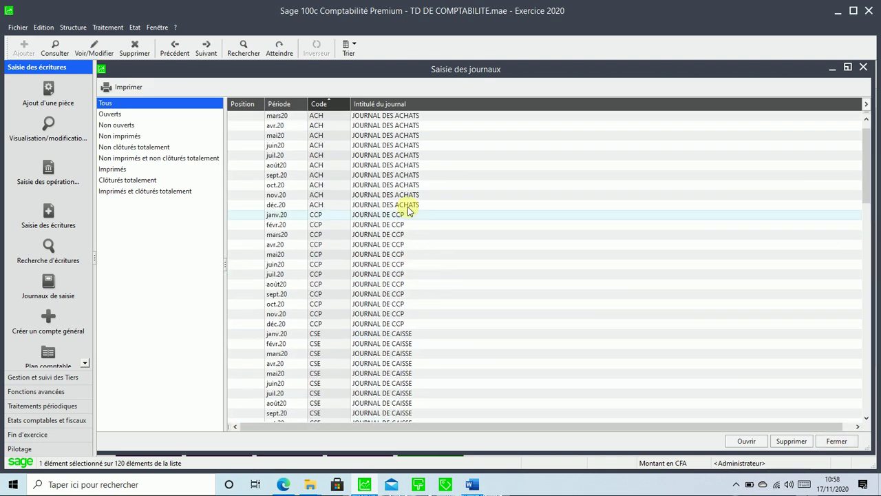
{"action": "double_click", "coordinate": [369, 216]}
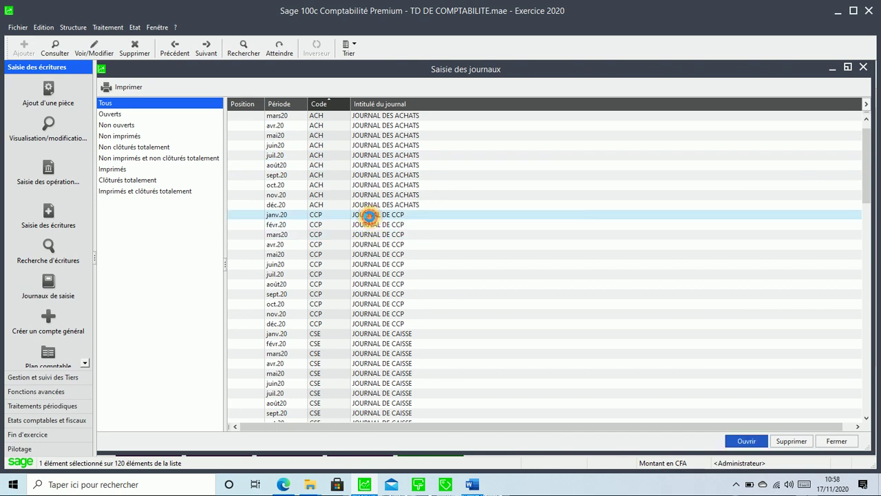
Record a day 2 line in the CCP journal on account 10400000, labelled APPORT DE L'EXPLOITANT, with a credit of 1.000.000
{"action": "type", "text": "2"}
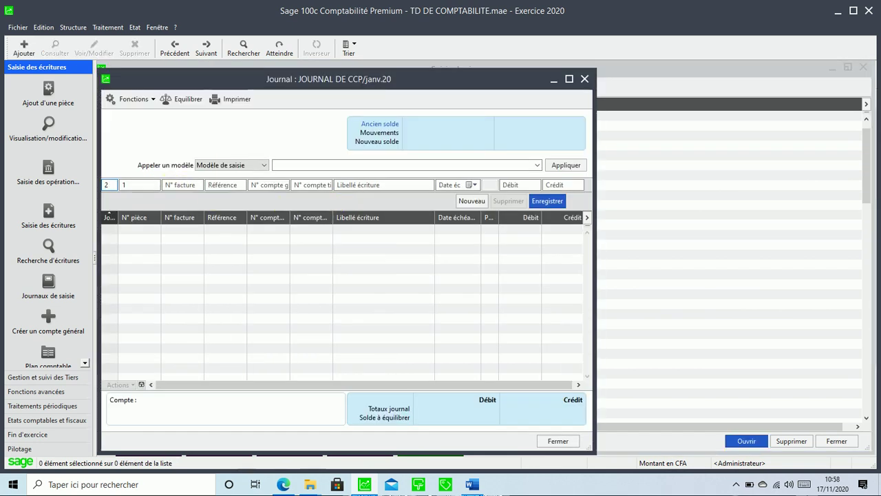
{"action": "key", "text": "Tab"}
{"action": "key", "text": "Tab"}
{"action": "type", "text": "104"}
{"action": "key", "text": "Tab"}
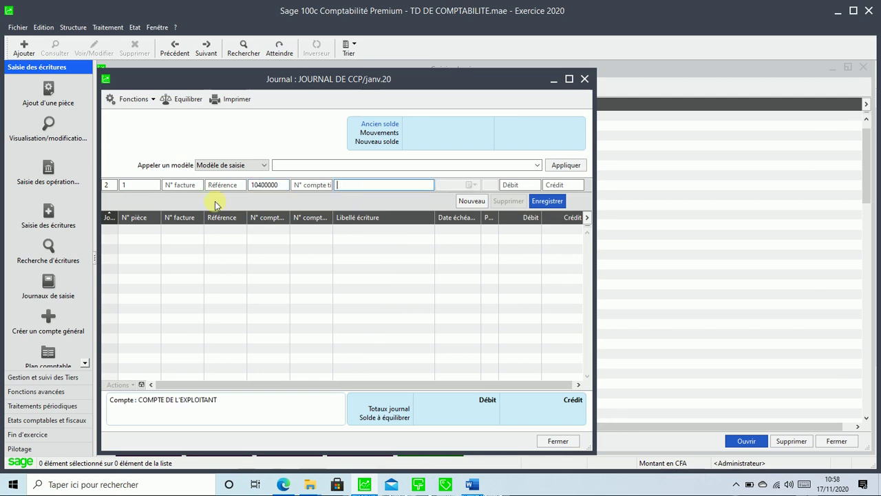
{"action": "type", "text": "APPORT DE L'EXPLOITA"}
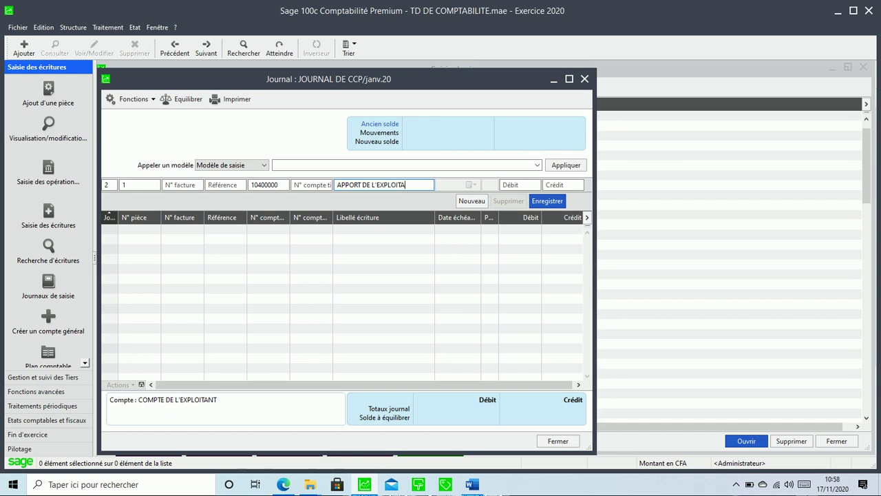
{"action": "key", "text": "Tab"}
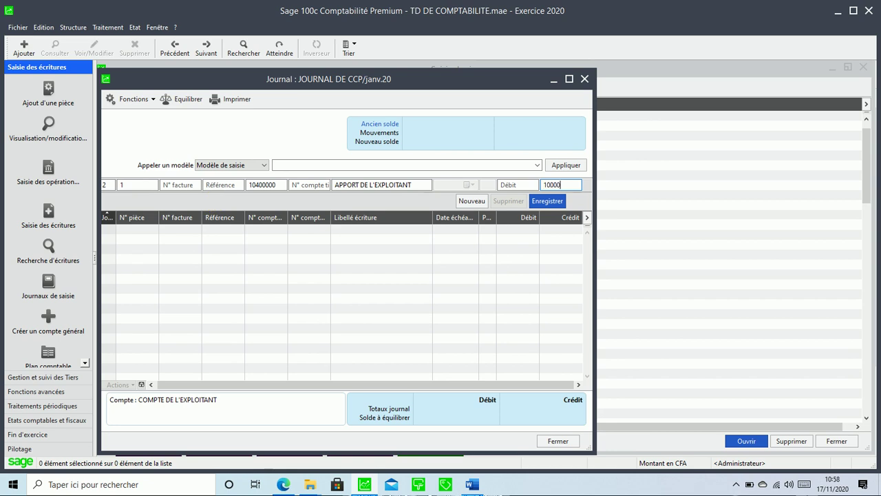
{"action": "left_click", "coordinate": [569, 78]}
{"action": "key", "text": "Return"}
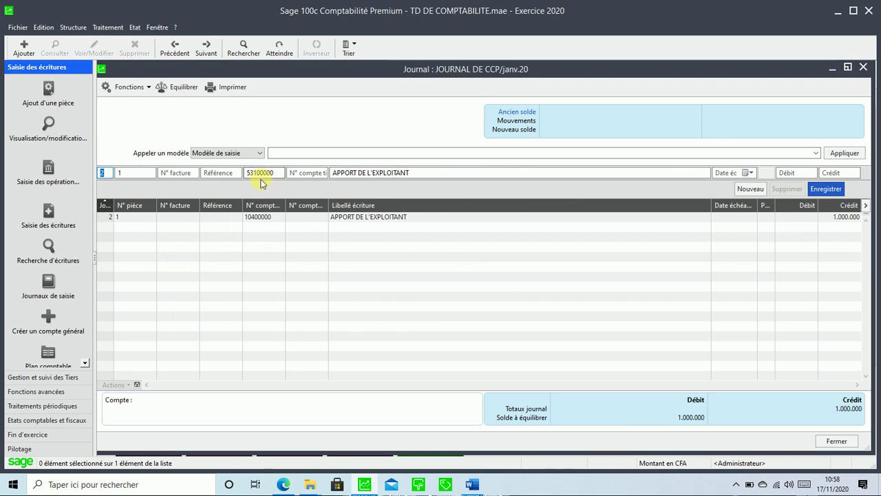
Save the proposed counterpart line on postal cheque account 53100000 with a debit of 1.000.000
{"action": "key", "text": "Tab"}
{"action": "key", "text": "Tab"}
{"action": "key", "text": "Tab"}
{"action": "key", "text": "Tab"}
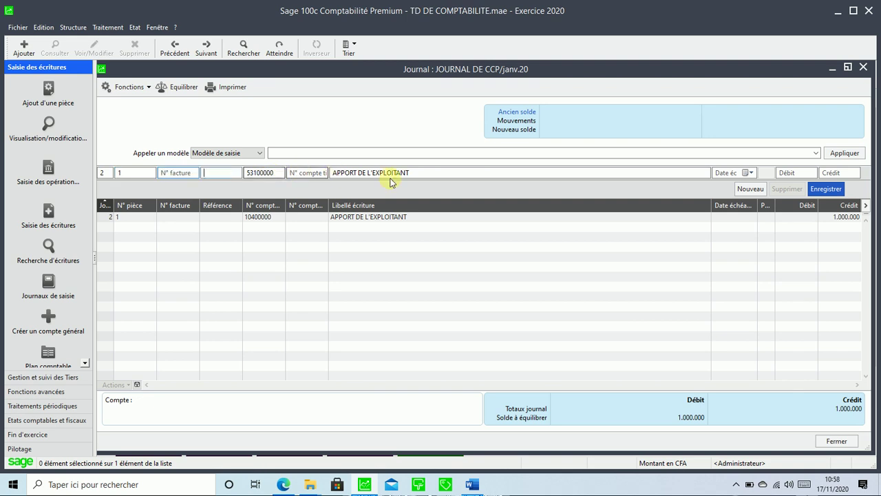
{"action": "key", "text": "Tab"}
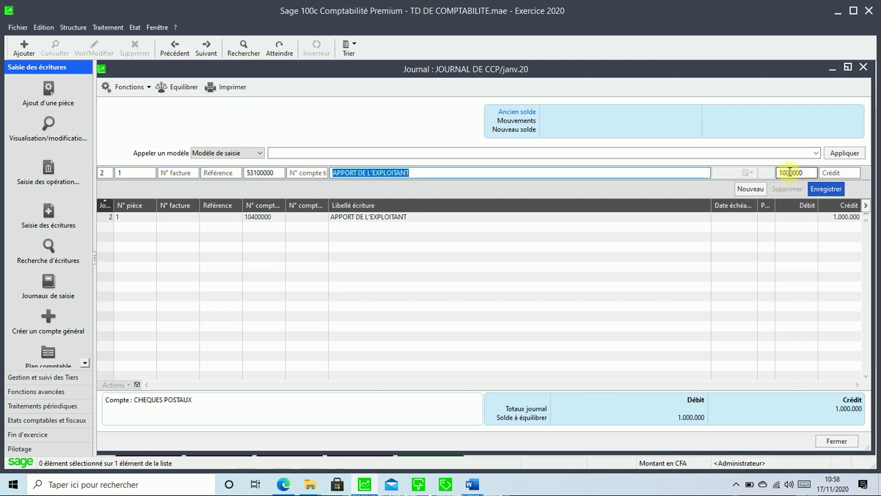
{"action": "left_click", "coordinate": [824, 188]}
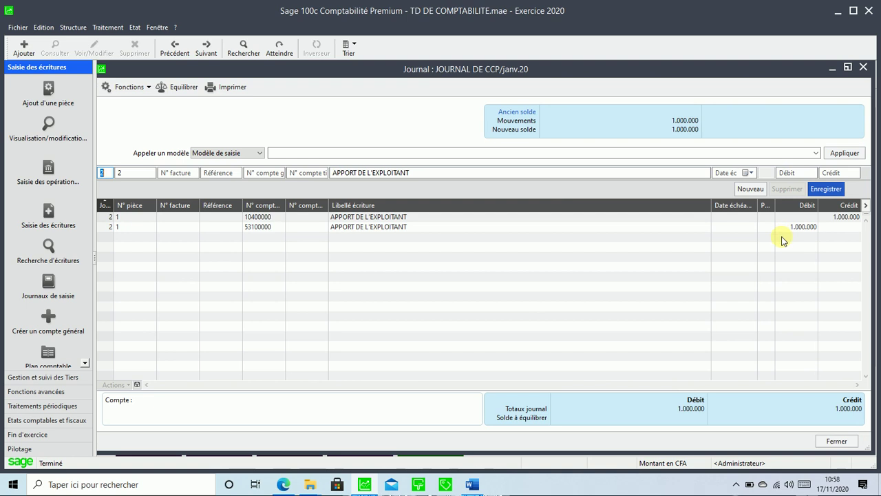
Close the CCP journal and open the January 2020 cash journal (JOURNAL DE CAISSE), maximized
{"action": "left_click", "coordinate": [837, 442]}
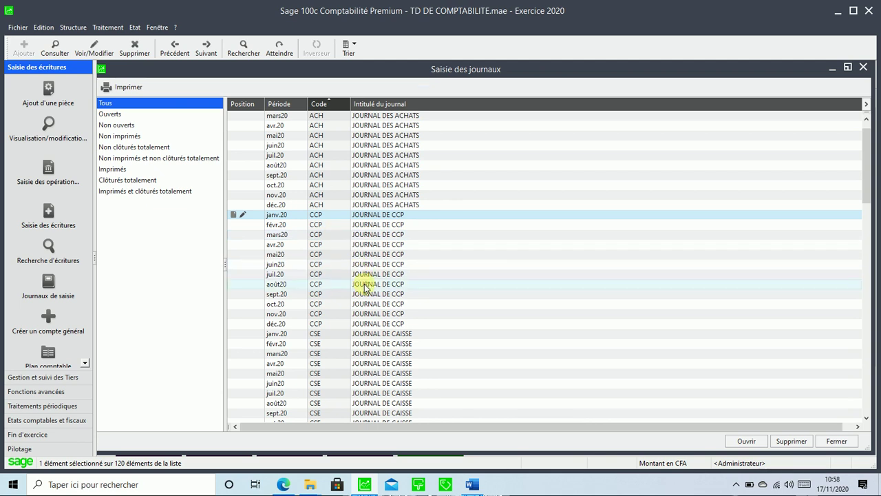
{"action": "double_click", "coordinate": [343, 334]}
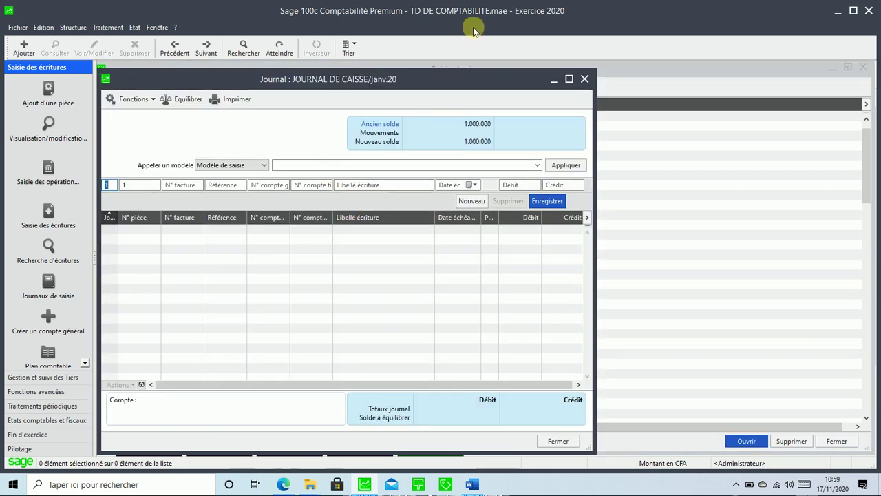
{"action": "left_click", "coordinate": [570, 79]}
Record a day 2 line in the cash journal on account 10400000, labelled APPORT DE L'EXPLOITANT, with a credit of 500.000
{"action": "type", "text": "2"}
{"action": "key", "text": "Tab"}
{"action": "key", "text": "Tab"}
{"action": "key", "text": "Tab"}
{"action": "key", "text": "Tab"}
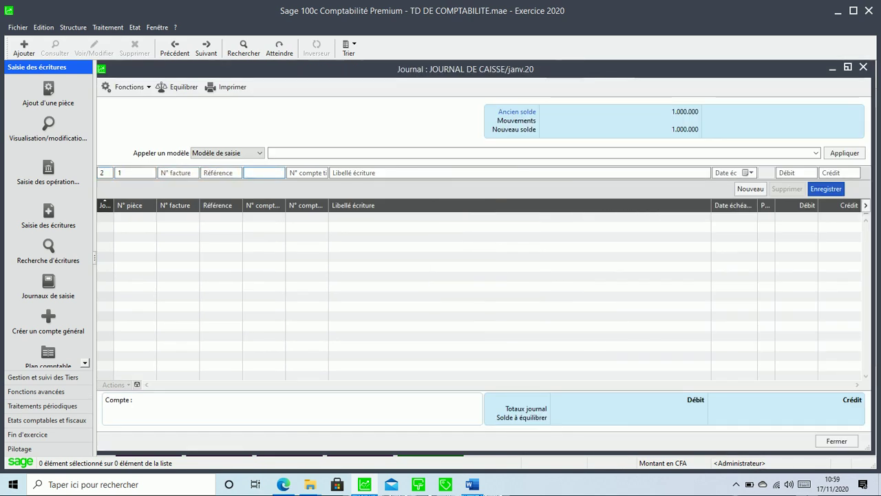
{"action": "type", "text": "104"}
{"action": "key", "text": "Tab"}
{"action": "type", "text": "APPORT DE L'EXPLOITANT"}
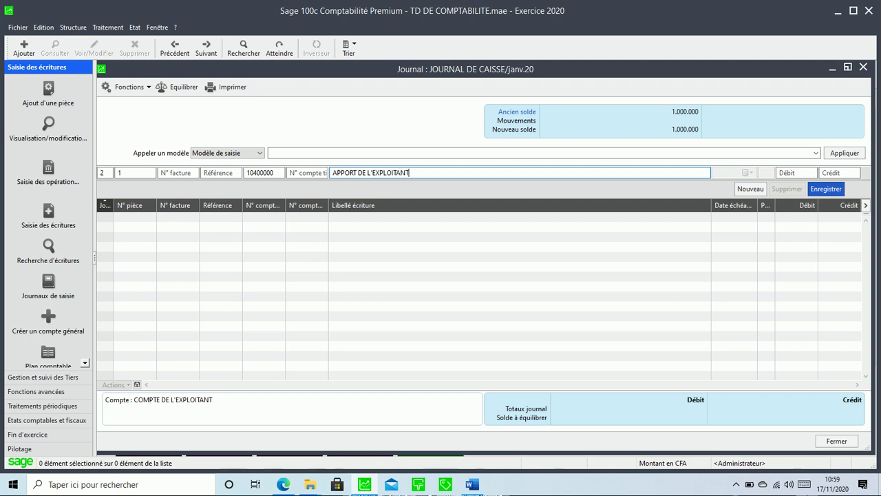
{"action": "key", "text": "Tab"}
{"action": "key", "text": "Tab"}
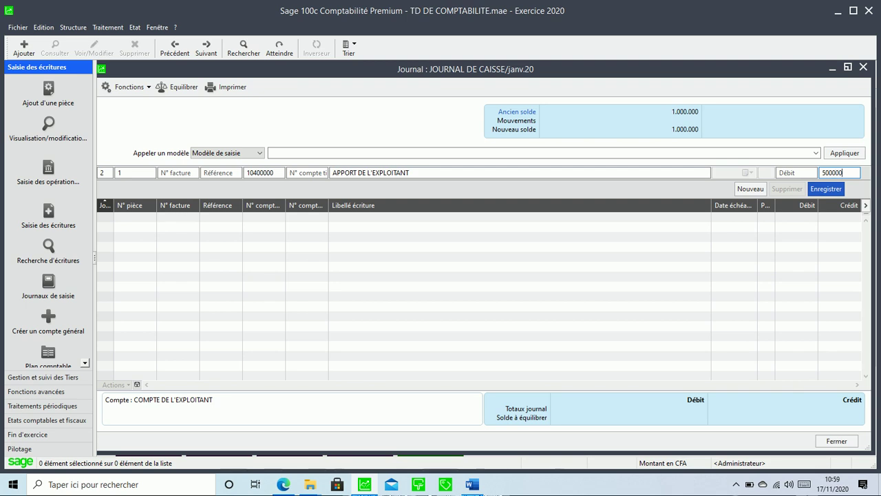
{"action": "key", "text": "Return"}
Save the proposed counterpart line on cash account 57100000 with a debit of 500.000, and close the cash journal and the journal list
{"action": "key", "text": "Tab"}
{"action": "key", "text": "Tab"}
{"action": "key", "text": "Tab"}
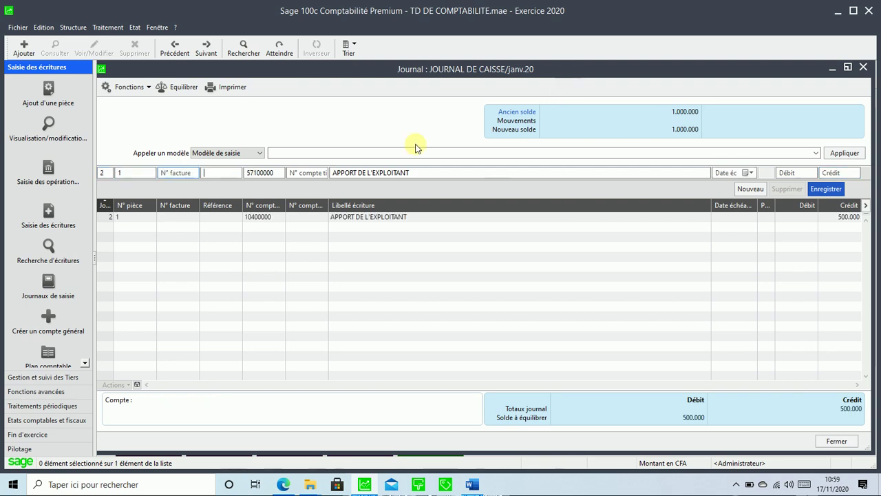
{"action": "key", "text": "Tab"}
{"action": "key", "text": "Tab"}
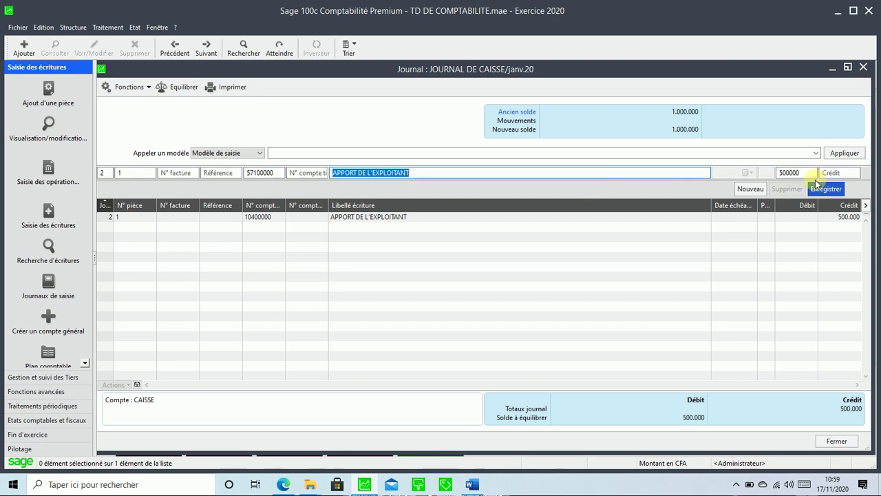
{"action": "left_click", "coordinate": [823, 188]}
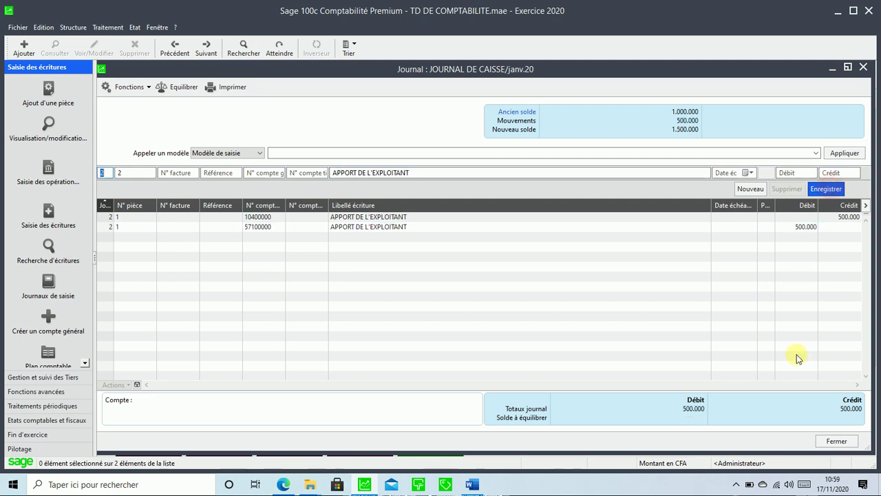
{"action": "left_click", "coordinate": [835, 441]}
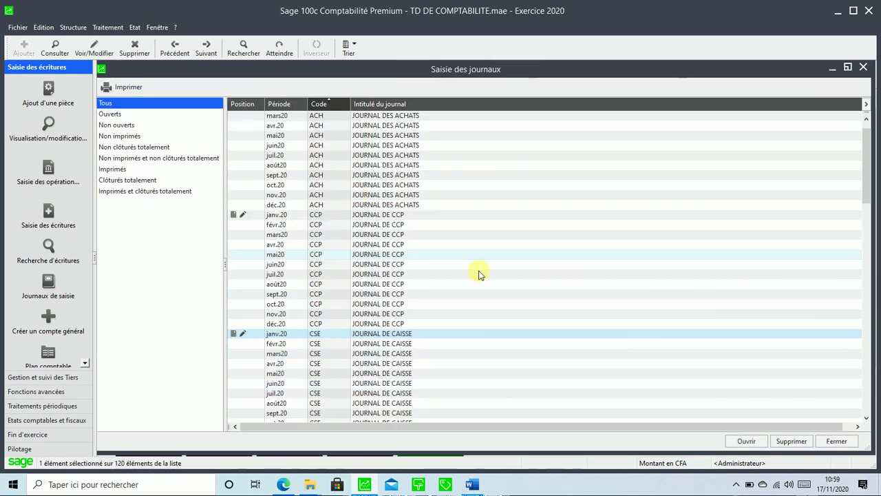
{"action": "left_click", "coordinate": [836, 442]}
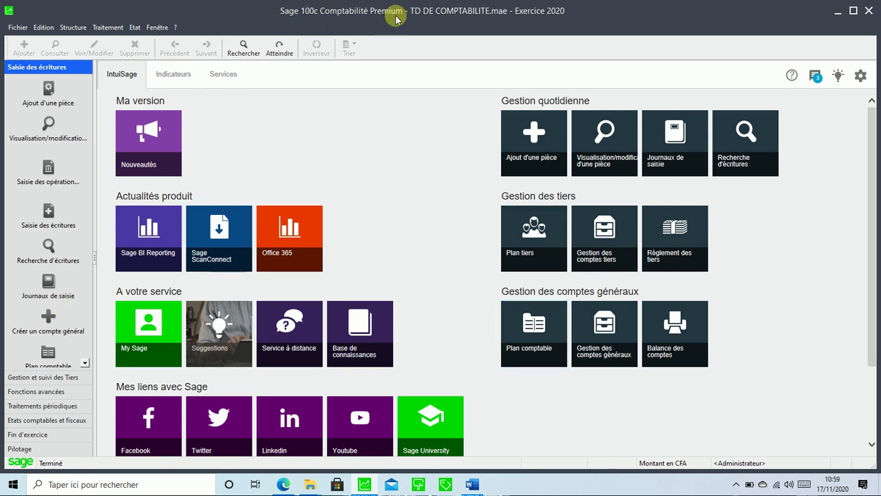
Examine the home page's indicators and services, viewing the accounting turnover over 3, 6, 12 and 1 months and in units
{"action": "left_click", "coordinate": [165, 75]}
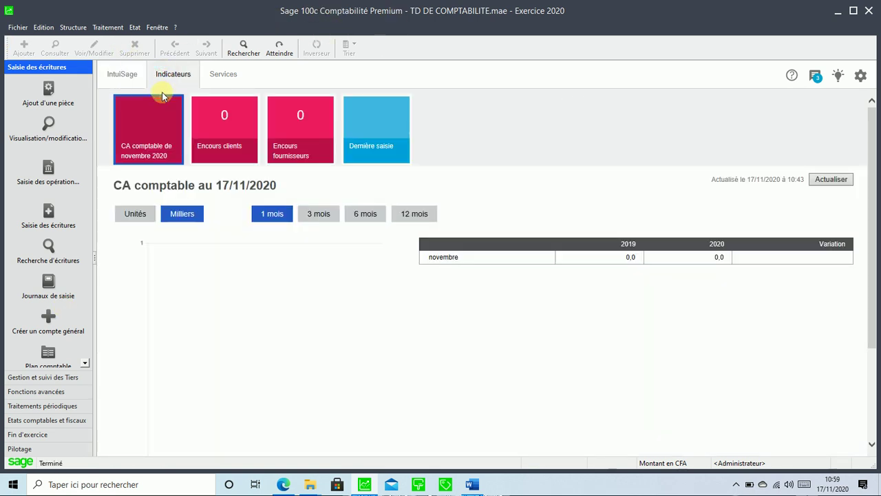
{"action": "left_click", "coordinate": [224, 74]}
{"action": "left_click", "coordinate": [173, 74]}
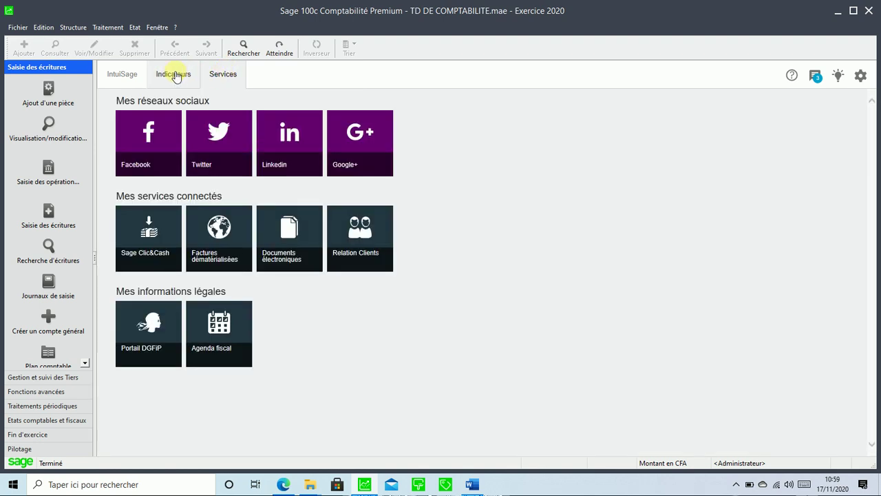
{"action": "left_click", "coordinate": [126, 73]}
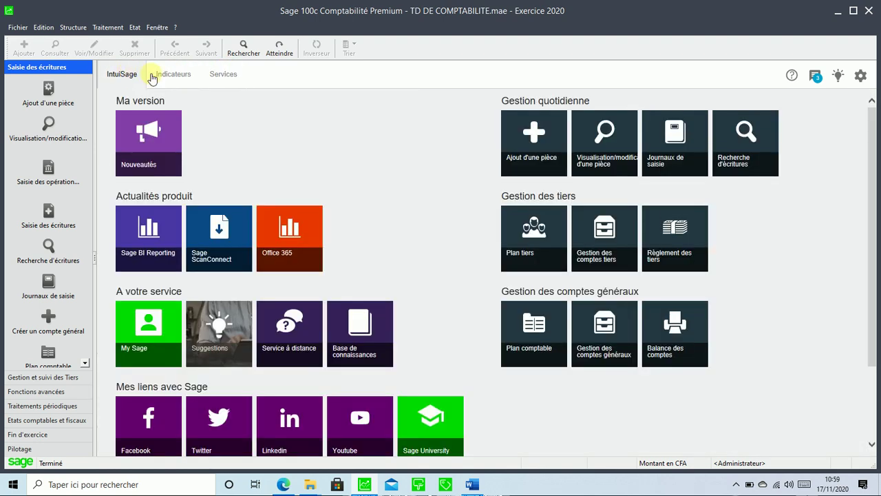
{"action": "left_click", "coordinate": [179, 71]}
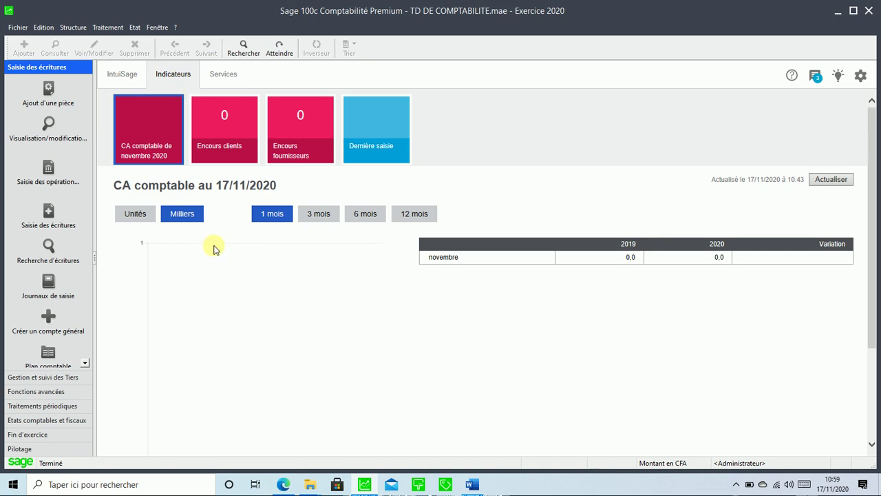
{"action": "left_click", "coordinate": [311, 216]}
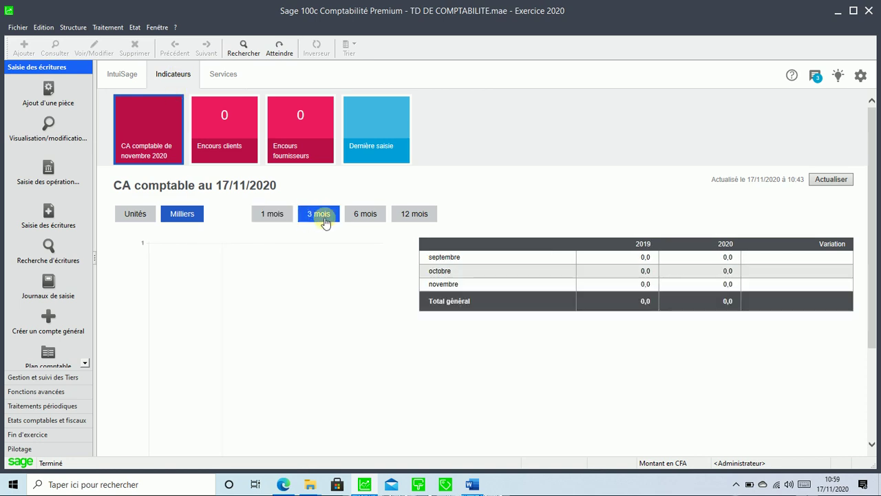
{"action": "left_click", "coordinate": [354, 218]}
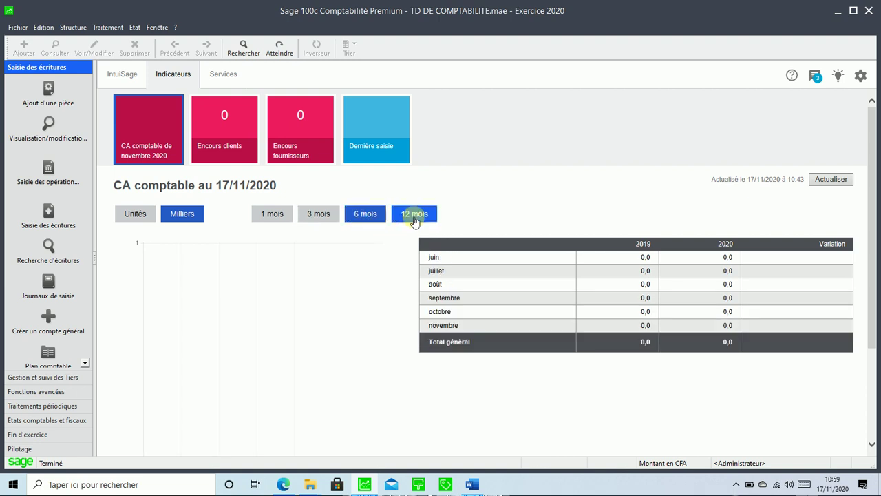
{"action": "left_click", "coordinate": [415, 217]}
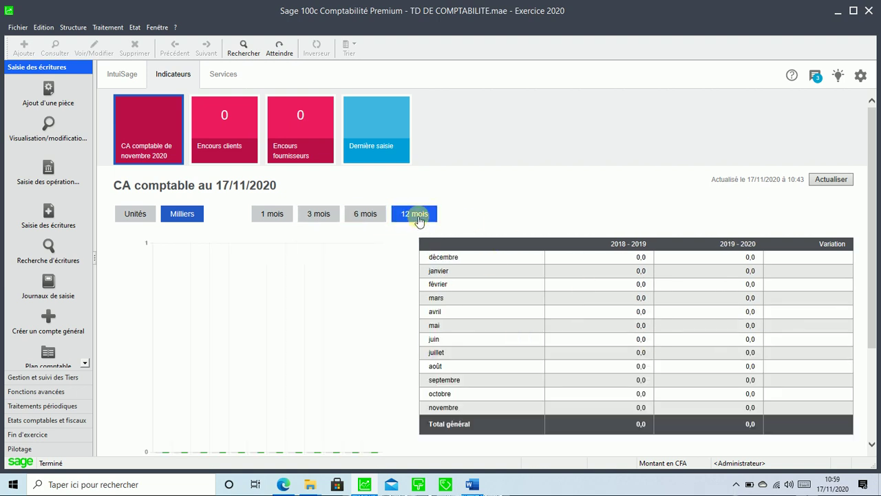
{"action": "left_click", "coordinate": [287, 217]}
{"action": "left_click", "coordinate": [133, 215]}
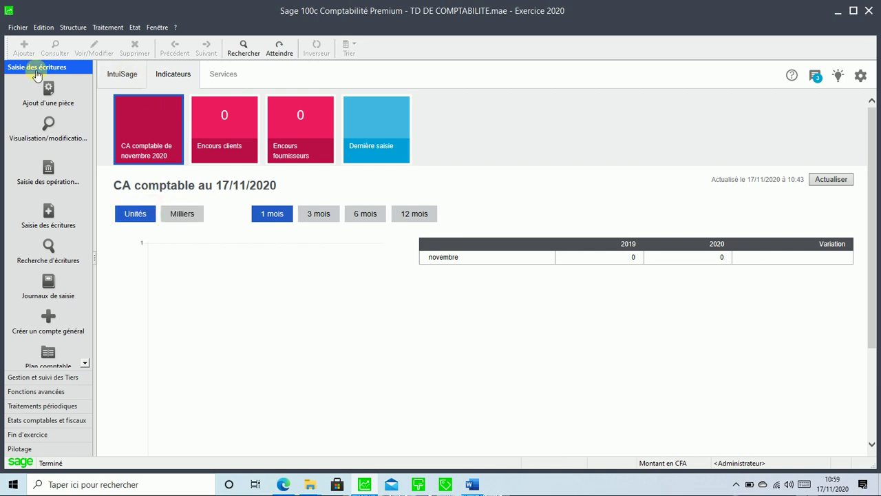
Check the 15/01 operation in the Word exercise and open the journal entry list in Sage, maximized
{"action": "left_click", "coordinate": [472, 484]}
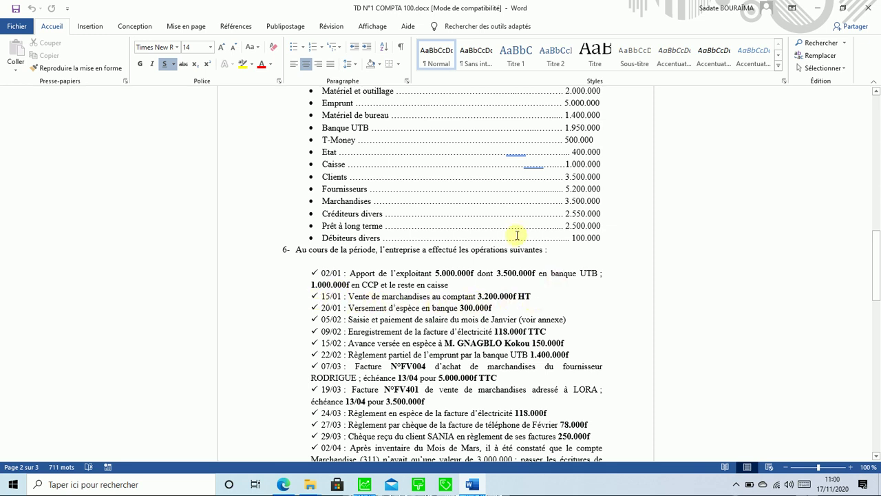
{"action": "left_click", "coordinate": [364, 484]}
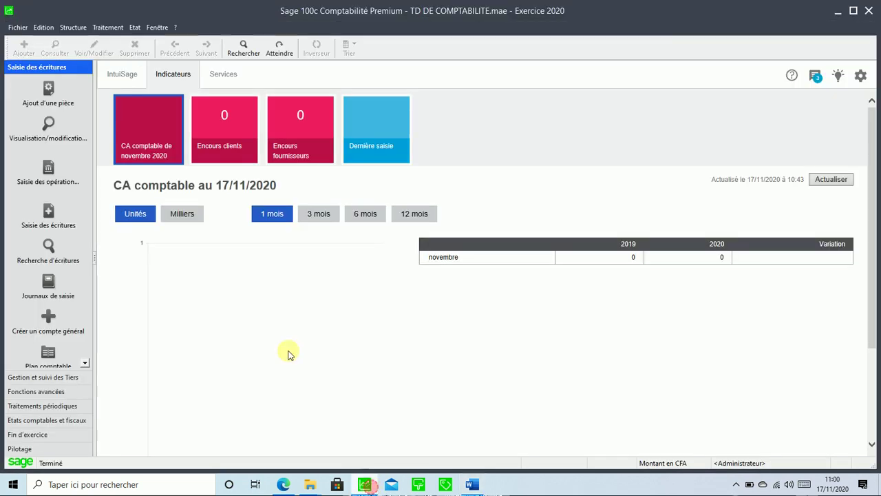
{"action": "left_click", "coordinate": [59, 279]}
{"action": "left_click", "coordinate": [445, 81]}
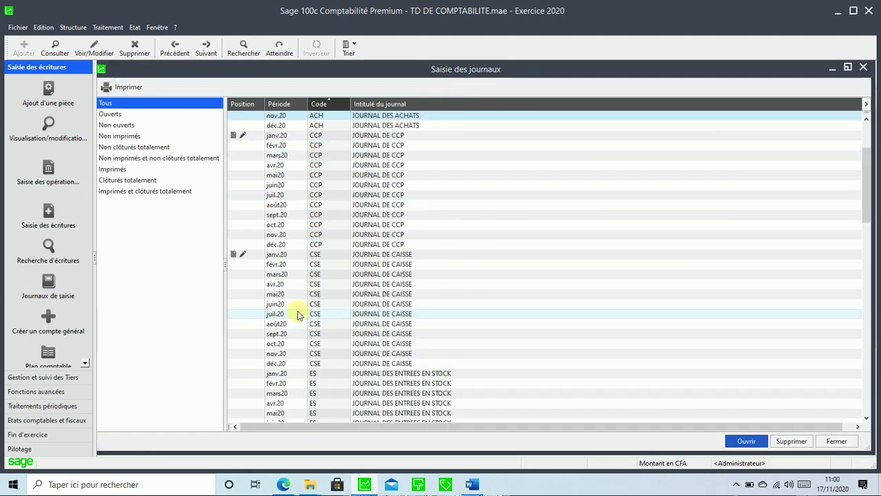
{"action": "scroll", "coordinate": [297, 311], "scroll_direction": "up", "scroll_amount": 3}
{"action": "scroll", "coordinate": [300, 314], "scroll_direction": "down", "scroll_amount": 12}
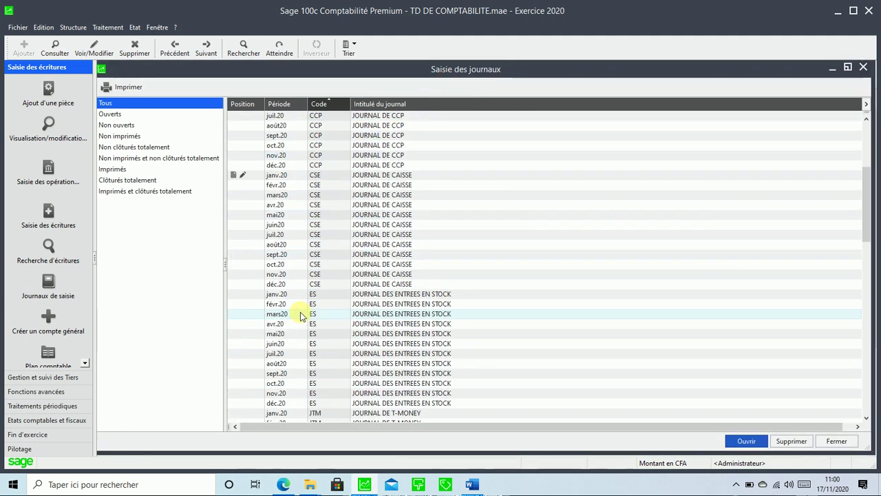
{"action": "scroll", "coordinate": [323, 311], "scroll_direction": "down", "scroll_amount": 12}
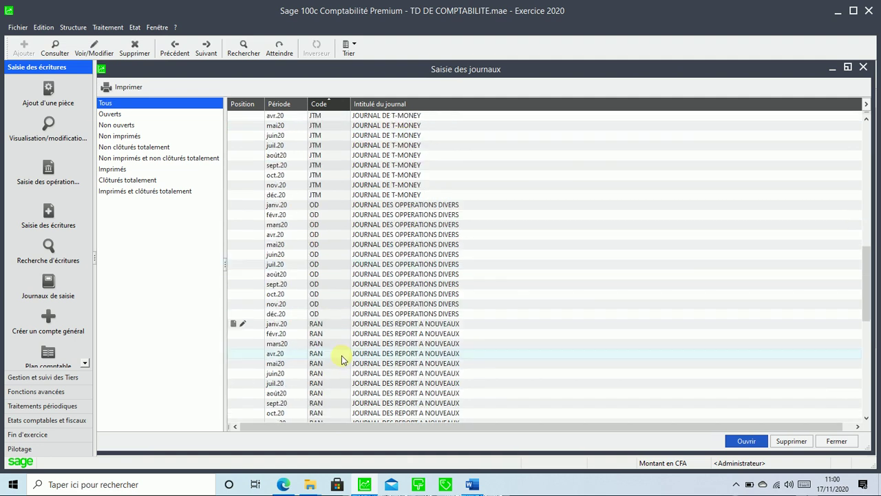
{"action": "scroll", "coordinate": [392, 381], "scroll_direction": "down", "scroll_amount": 6}
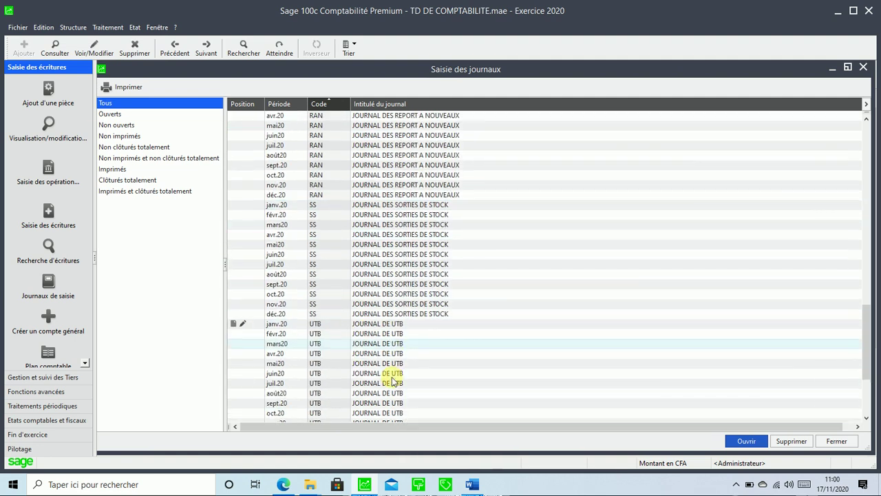
{"action": "double_click", "coordinate": [355, 304]}
{"action": "left_click", "coordinate": [584, 78]}
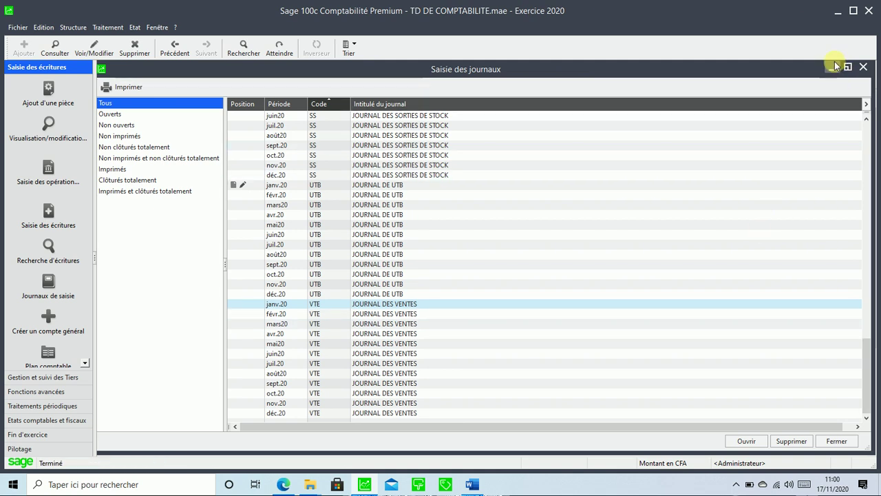
{"action": "left_click", "coordinate": [832, 67]}
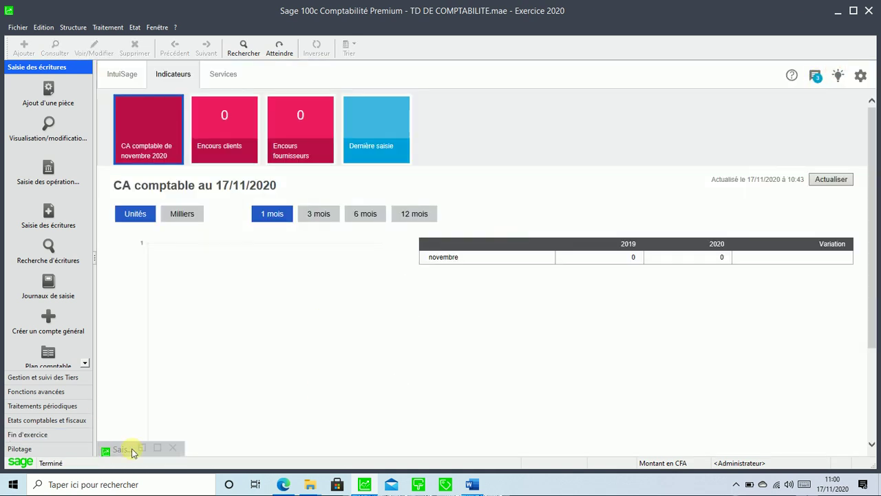
{"action": "left_click", "coordinate": [157, 448]}
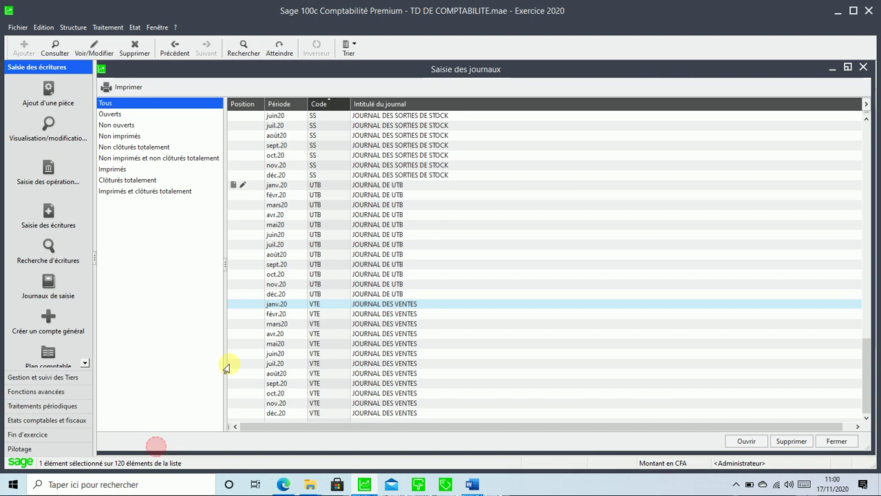
Open the January 2020 sales journal (JOURNAL DES VENTES) and start an entry line dated day 15
{"action": "double_click", "coordinate": [279, 304]}
{"action": "type", "text": "1"}
{"action": "key", "text": "Tab"}
{"action": "key", "text": "Tab"}
{"action": "key", "text": "Tab"}
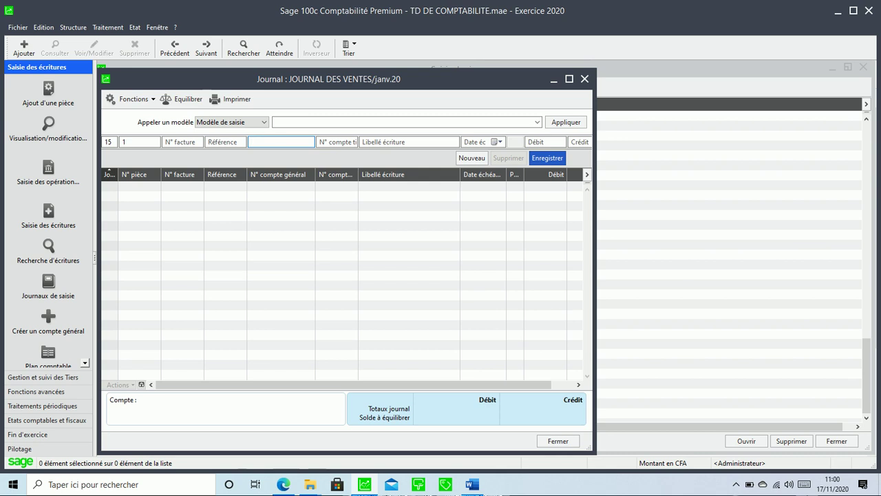
{"action": "left_click", "coordinate": [336, 142]}
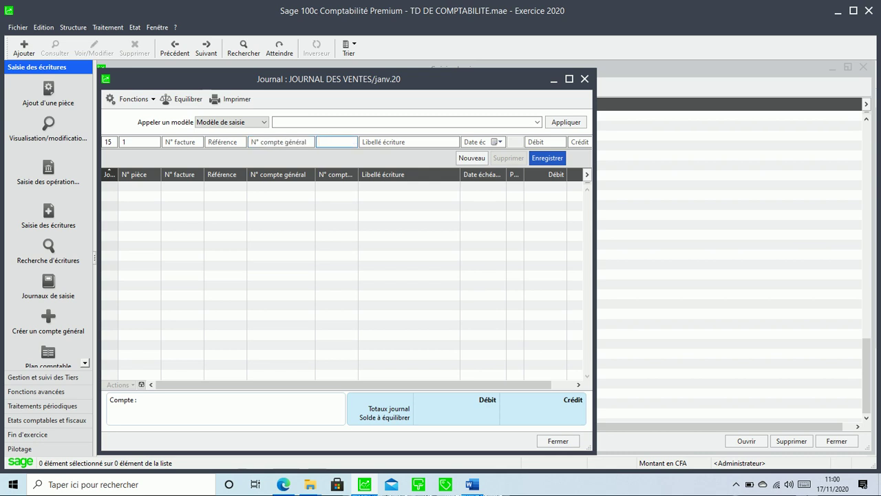
{"action": "key", "text": "F4"}
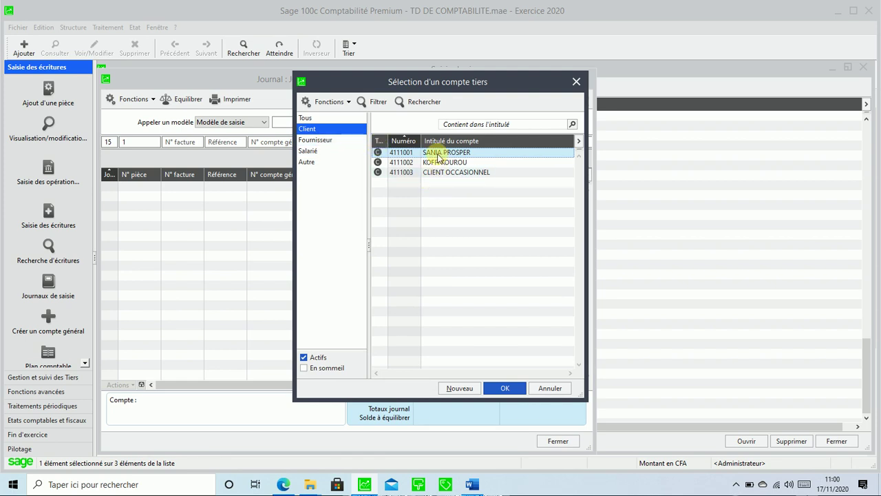
{"action": "left_click", "coordinate": [428, 174]}
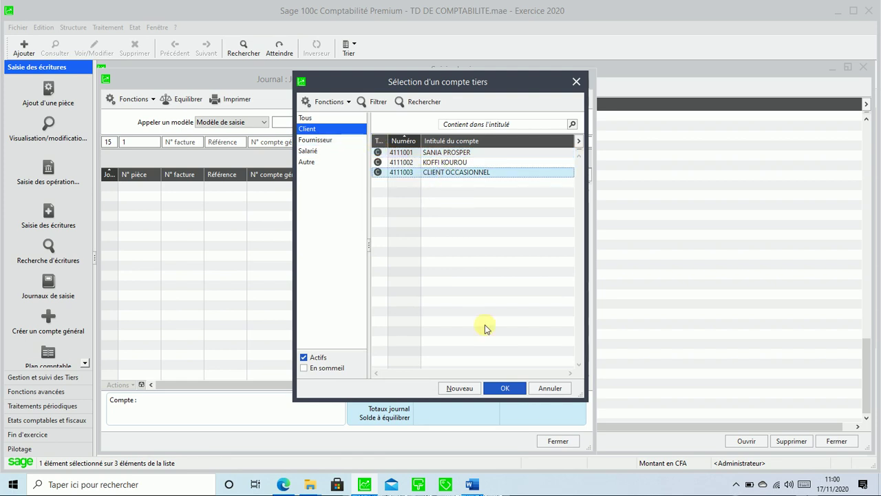
{"action": "left_click", "coordinate": [488, 388]}
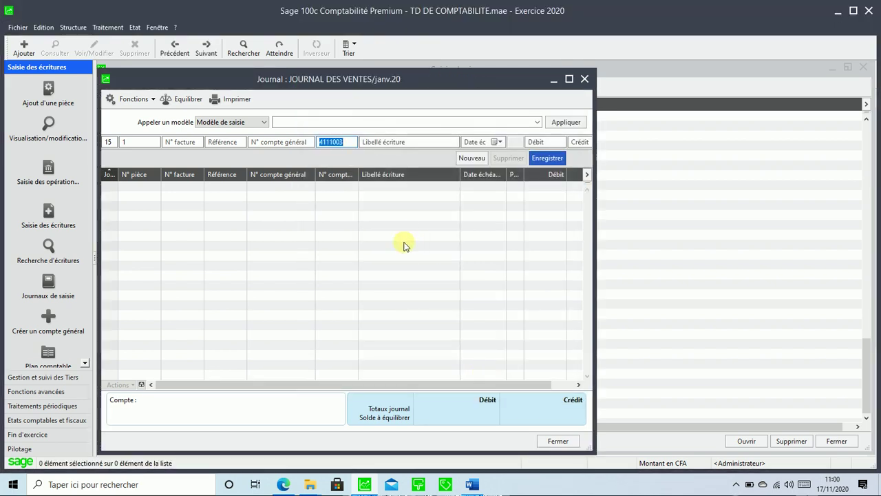
{"action": "key", "text": "Tab"}
{"action": "type", "text": "VENT"}
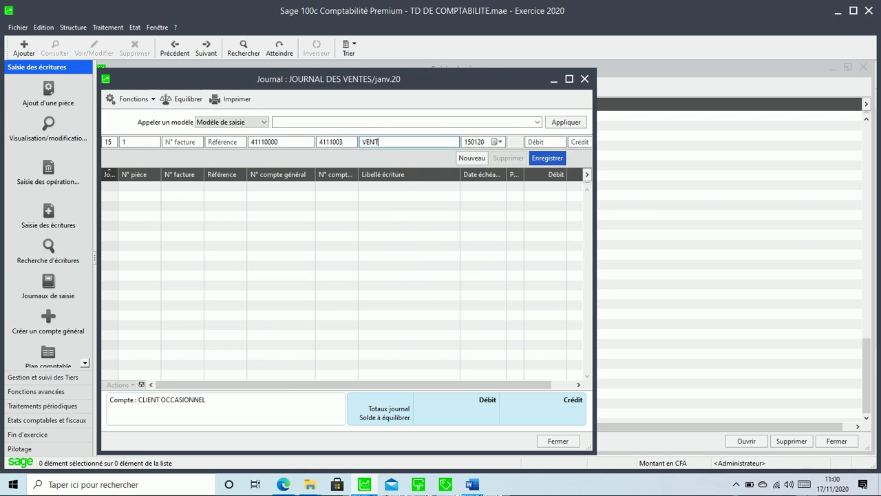
{"action": "type", "text": "E DE MARCHANDISE"}
Maximize the sales journal and clear the entry line's label, third-party account and general account
{"action": "left_click", "coordinate": [569, 79]}
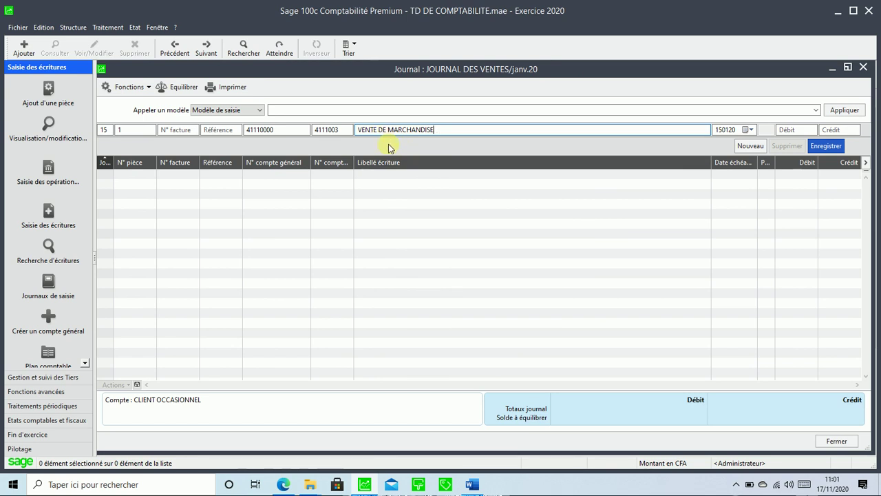
{"action": "key", "text": "BackSpace"}
{"action": "key", "text": "BackSpace"}
{"action": "key", "text": "BackSpace"}
{"action": "key", "text": "BackSpace"}
{"action": "key", "text": "BackSpace"}
{"action": "key", "text": "BackSpace"}
{"action": "key", "text": "BackSpace"}
{"action": "key", "text": "BackSpace"}
{"action": "key", "text": "BackSpace"}
{"action": "key", "text": "BackSpace"}
{"action": "key", "text": "BackSpace"}
{"action": "key", "text": "BackSpace"}
{"action": "key", "text": "BackSpace"}
{"action": "key", "text": "BackSpace"}
{"action": "key", "text": "BackSpace"}
{"action": "double_click", "coordinate": [337, 129]}
{"action": "key", "text": "BackSpace"}
{"action": "key", "text": "shift+Tab"}
{"action": "key", "text": "BackSpace"}
Record the day 15 line on account 70110000, labelled VENTE DE MARCHANDISES, with the exercise's pre-tax amount of 3.200.000 as credit
{"action": "type", "text": "70110000"}
{"action": "key", "text": "Tab"}
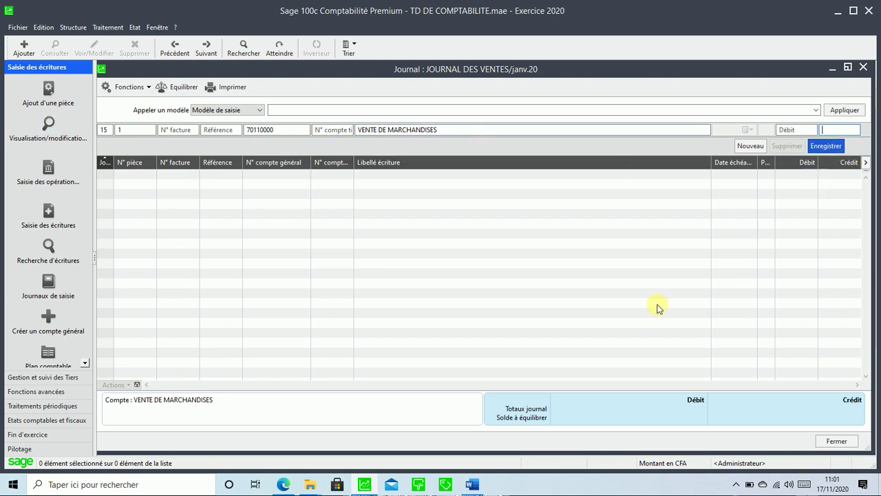
{"action": "left_click", "coordinate": [472, 484]}
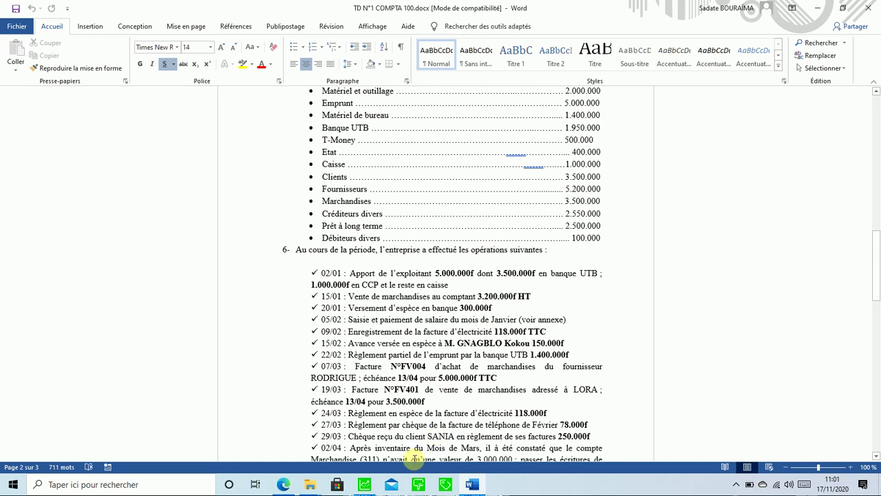
{"action": "left_click", "coordinate": [362, 486]}
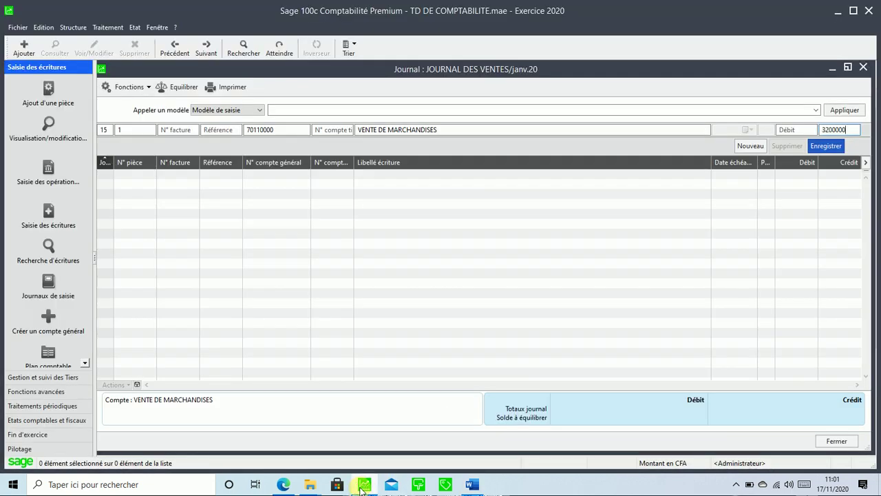
{"action": "key", "text": "Return"}
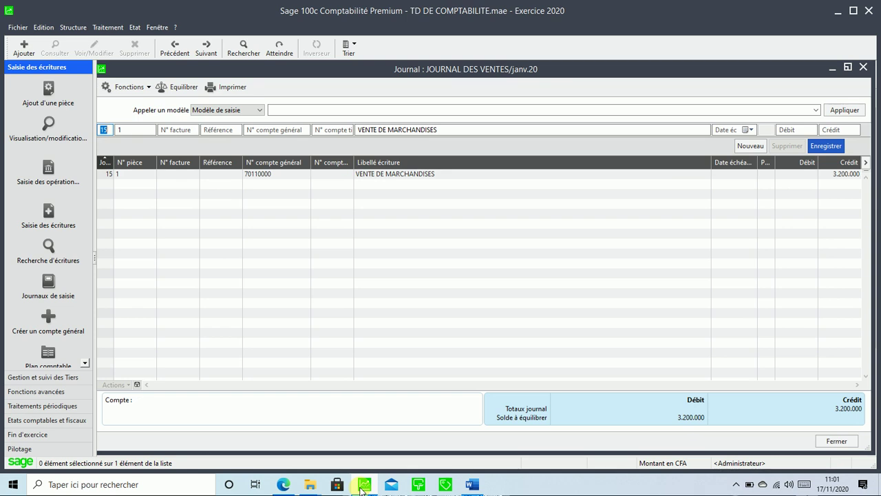
Record the day 15 VAT line on account 44310000, labelled VENTE DE MARCHANDISES, with 576.000 as credit
{"action": "key", "text": "Tab"}
{"action": "key", "text": "Tab"}
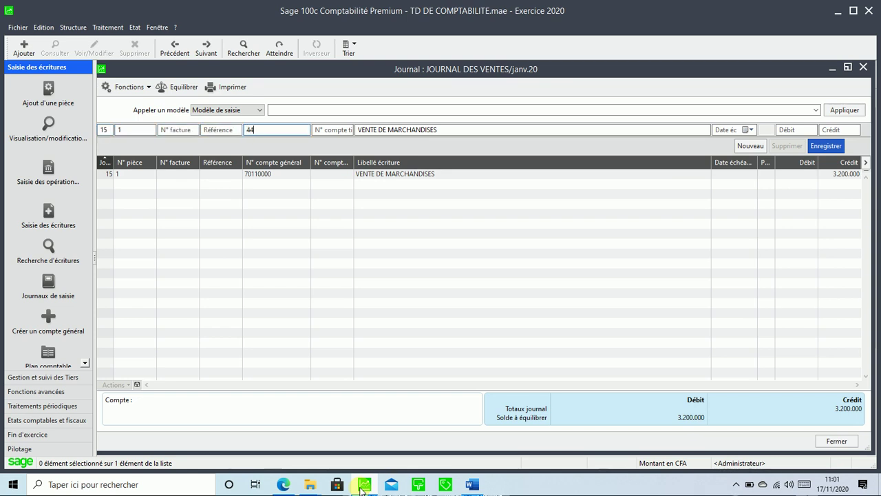
{"action": "key", "text": "Tab"}
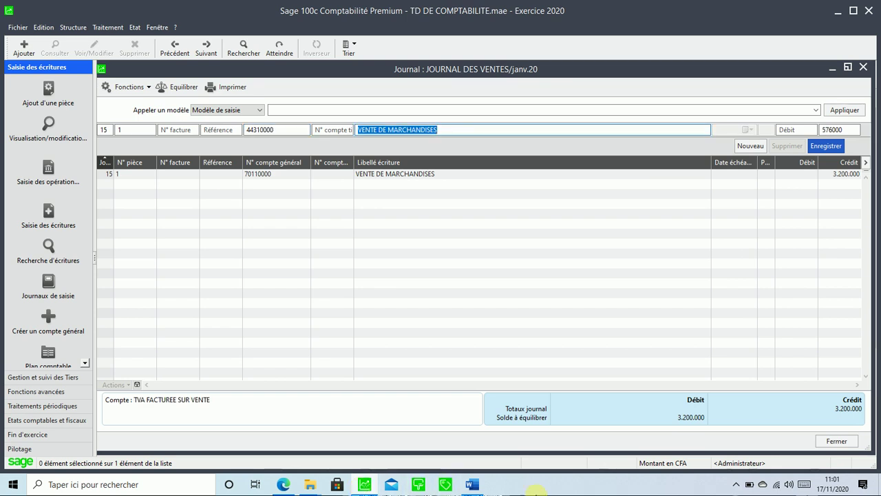
{"action": "key", "text": "Tab"}
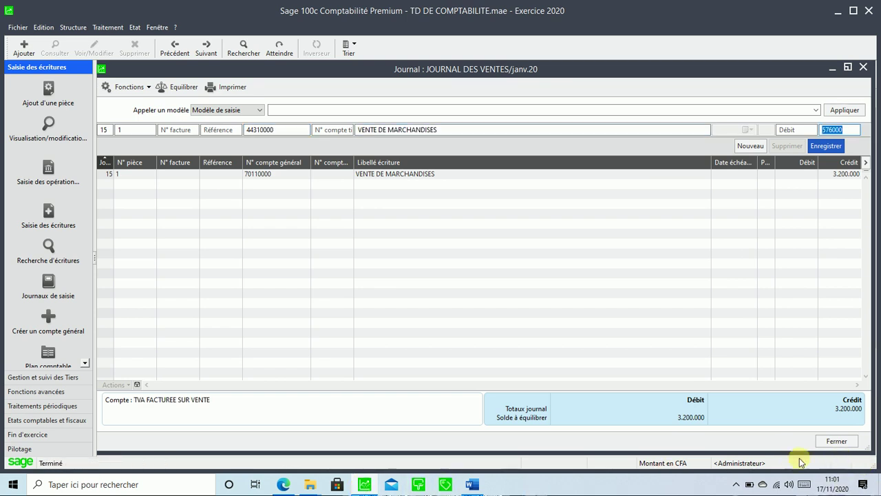
{"action": "left_click", "coordinate": [833, 146]}
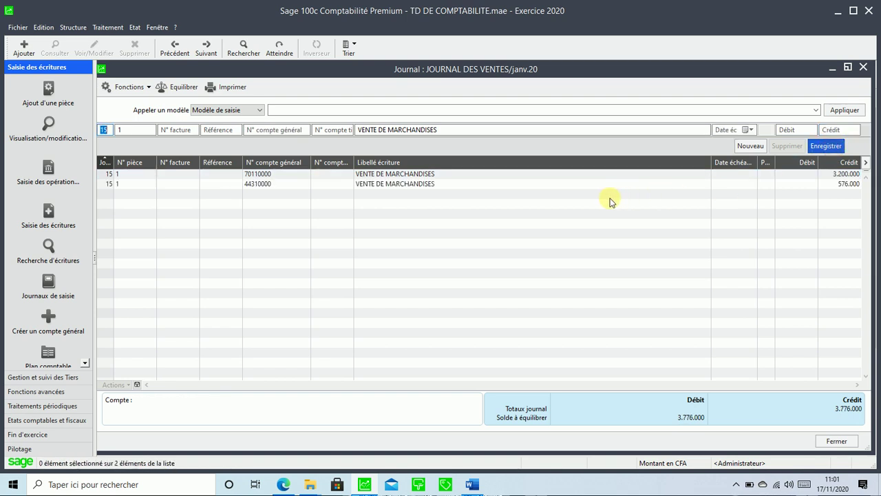
Record the day 15 customer line on account 41110000 for the third party CLIENT OCCASIONNEL, with 3.776.000 as debit
{"action": "key", "text": "Tab"}
{"action": "key", "text": "Tab"}
{"action": "key", "text": "Tab"}
{"action": "key", "text": "Tab"}
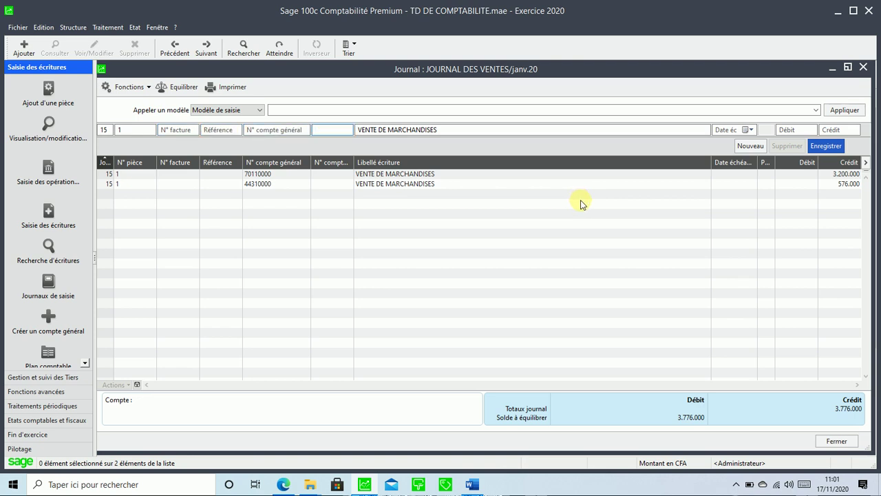
{"action": "key", "text": "F4"}
{"action": "left_click", "coordinate": [436, 172]}
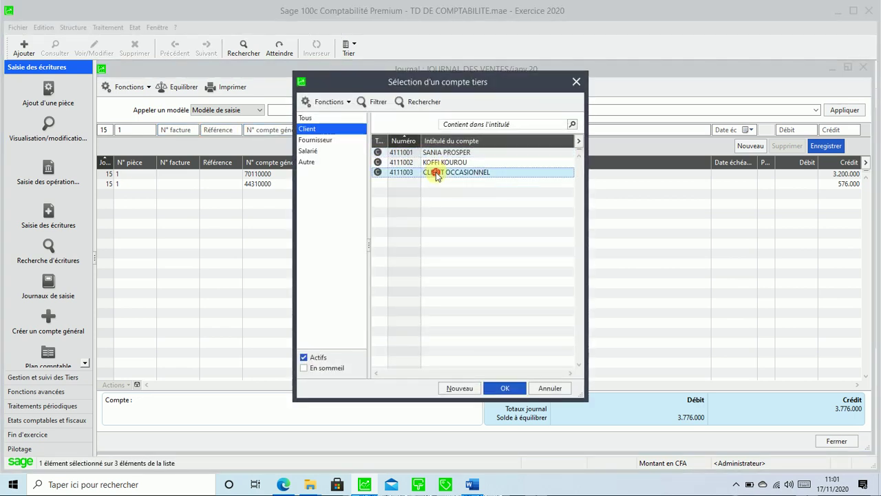
{"action": "double_click", "coordinate": [436, 173]}
{"action": "key", "text": "Tab"}
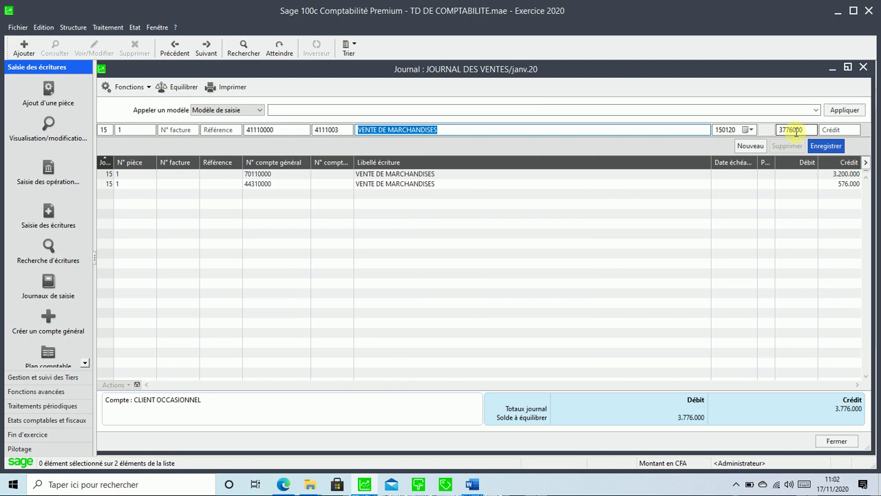
{"action": "left_click", "coordinate": [825, 146]}
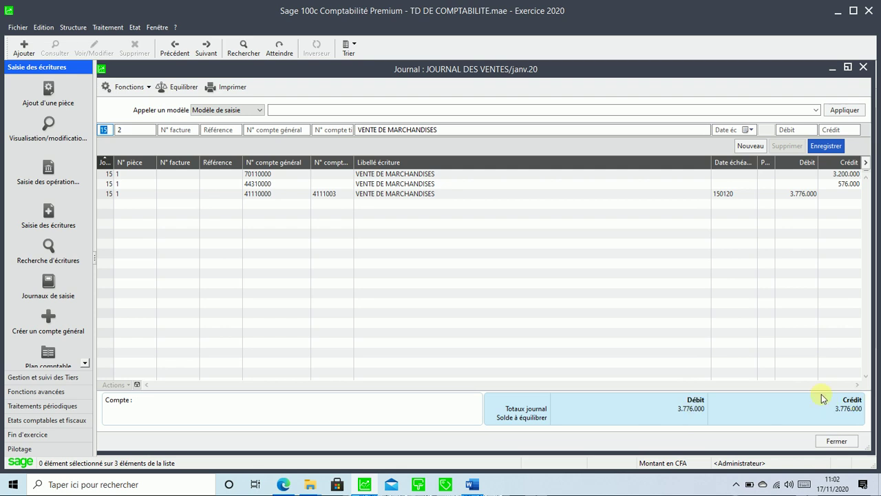
Change the piece number of the 70110000 sales line to VTE00001 and save the line
{"action": "left_click", "coordinate": [246, 175]}
{"action": "left_click", "coordinate": [120, 129]}
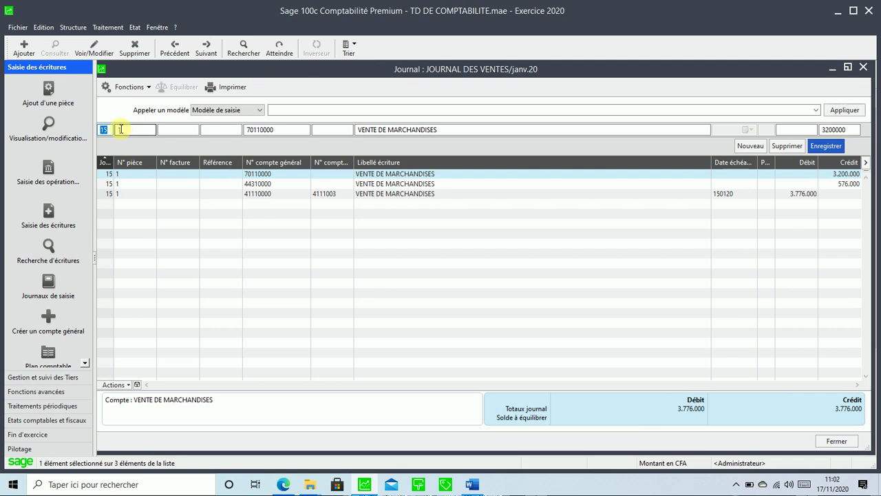
{"action": "type", "text": "V"}
{"action": "type", "text": "TE00"}
{"action": "type", "text": "002"}
{"action": "key", "text": "Return"}
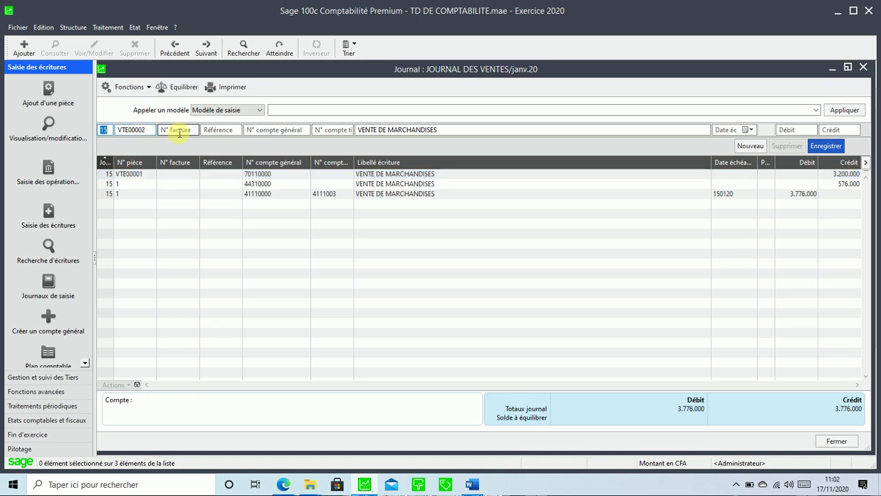
Change the piece number of the 44310000 VAT line to VTE00001 and save the line
{"action": "left_click", "coordinate": [134, 183]}
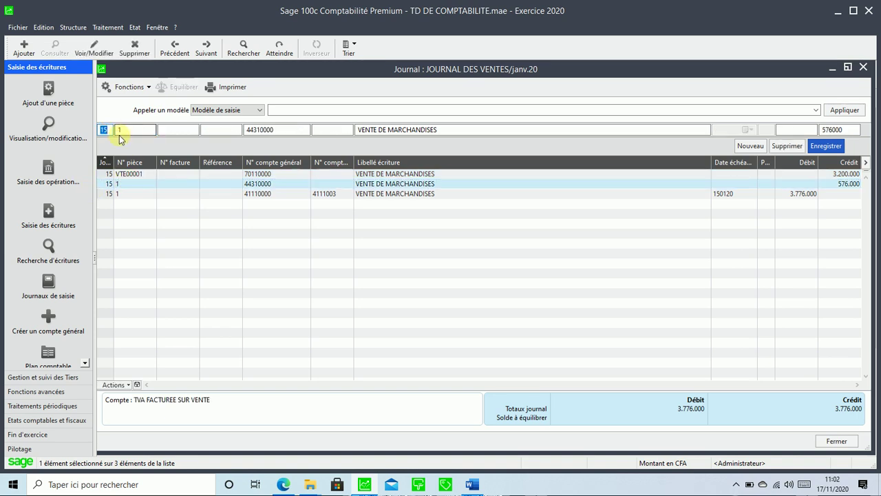
{"action": "left_click", "coordinate": [119, 130]}
{"action": "type", "text": "V"}
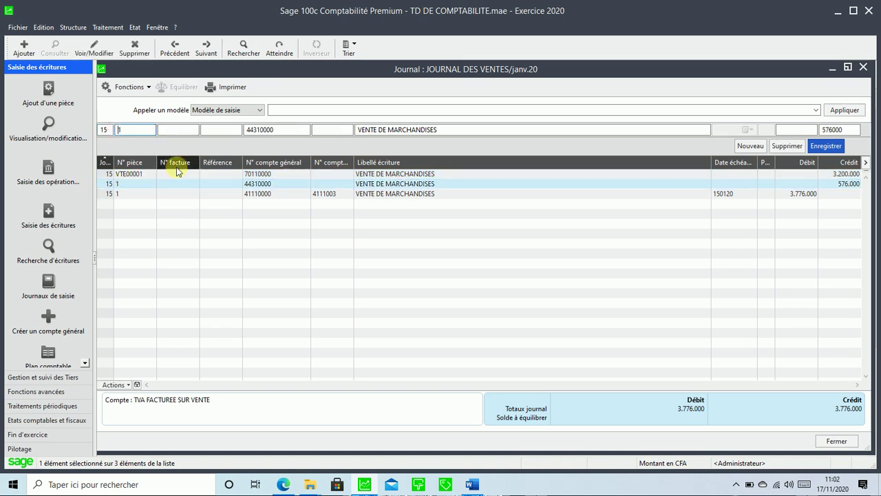
{"action": "type", "text": "TE0000"}
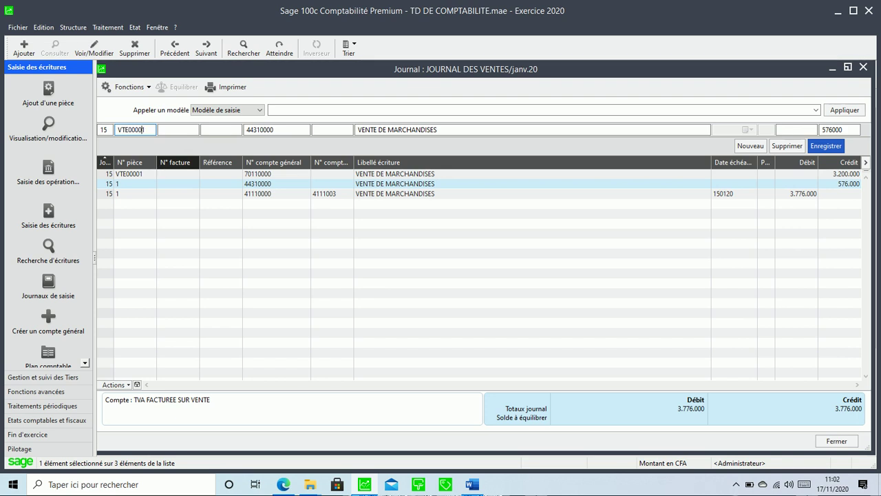
{"action": "type", "text": "1"}
{"action": "key", "text": "Return"}
Change the piece number of the 41110000 customer line to VTE00001, save it and close the sales journal
{"action": "left_click", "coordinate": [158, 192]}
{"action": "left_click", "coordinate": [121, 130]}
{"action": "left_click", "coordinate": [121, 130]}
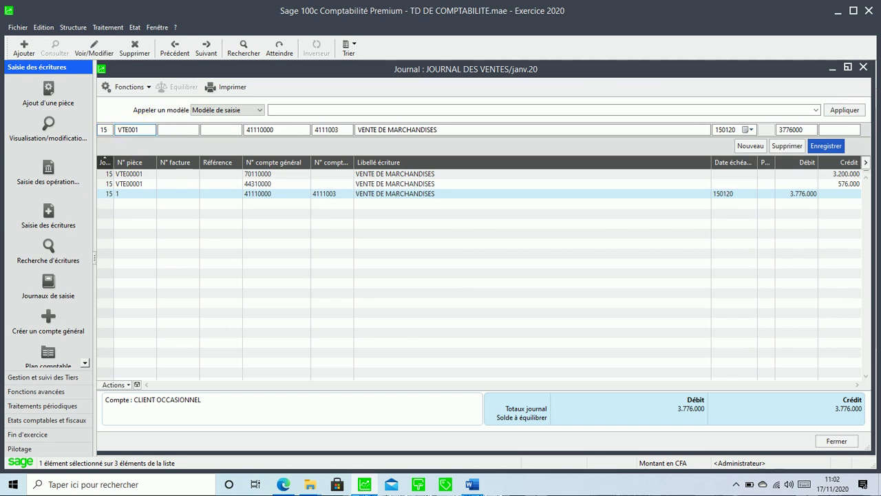
{"action": "key", "text": "Return"}
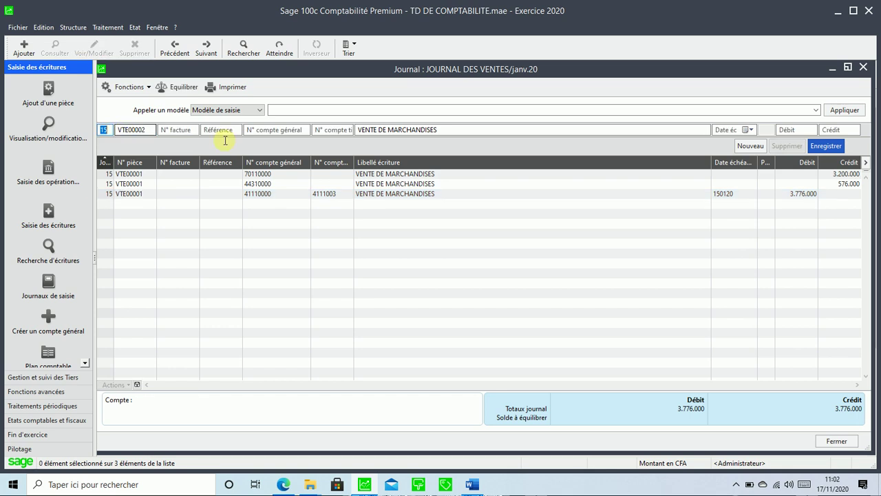
{"action": "left_click", "coordinate": [835, 440]}
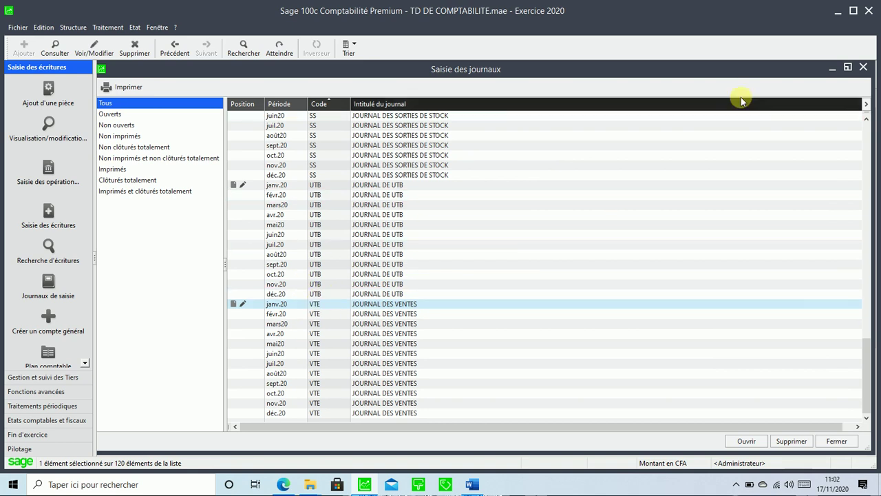
Minimize the journal list, refresh the indicators and examine the accounting turnover over 3 and 6 months
{"action": "left_click", "coordinate": [833, 69]}
{"action": "left_click", "coordinate": [828, 179]}
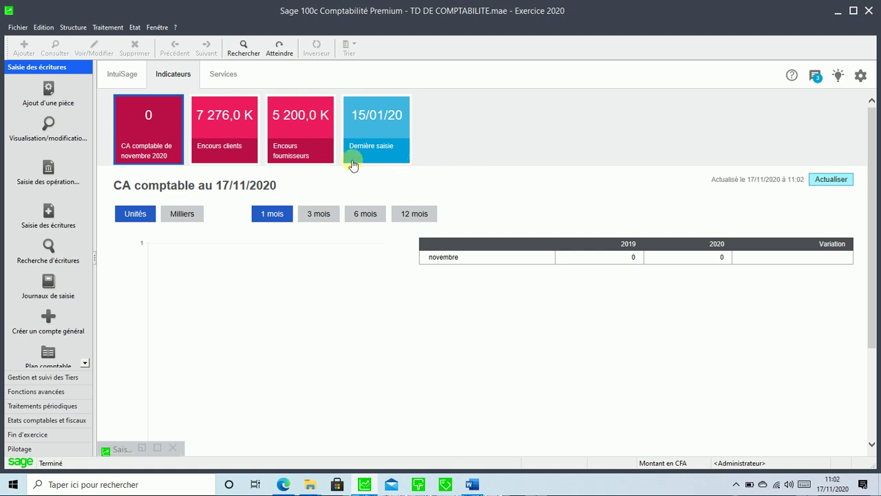
{"action": "left_click", "coordinate": [127, 76]}
{"action": "left_click", "coordinate": [172, 77]}
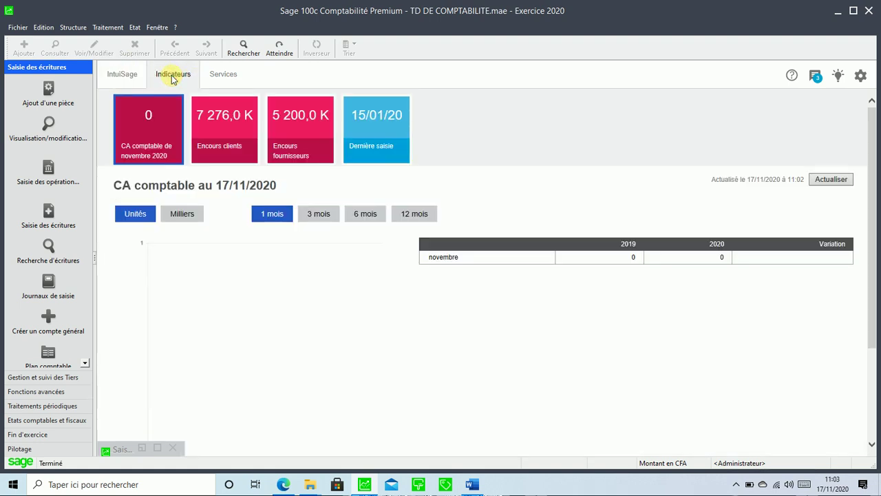
{"action": "left_click", "coordinate": [143, 150]}
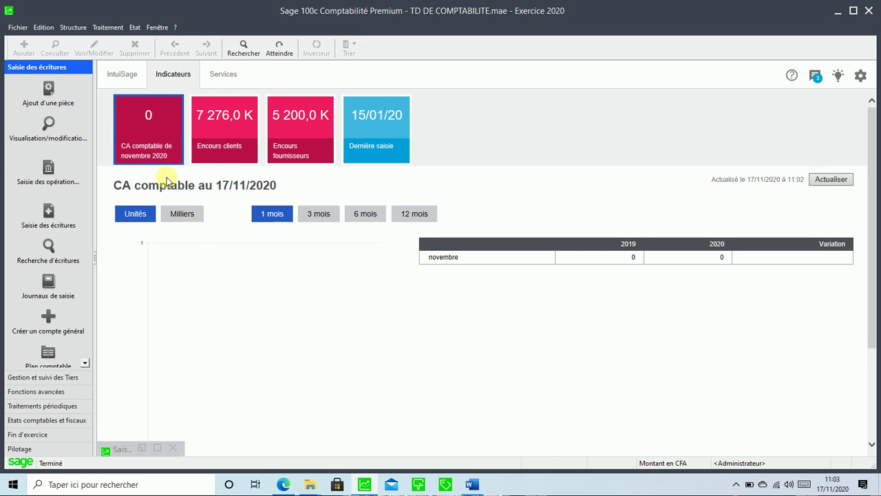
{"action": "left_click", "coordinate": [300, 215]}
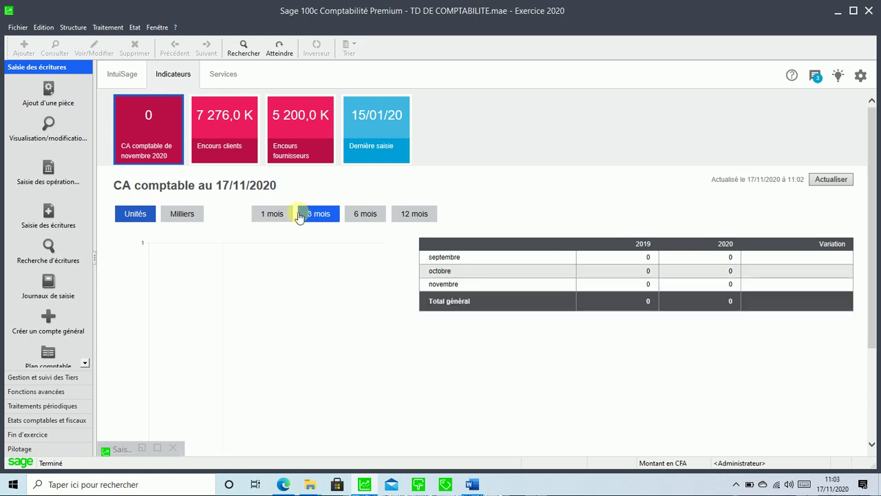
{"action": "left_click", "coordinate": [366, 215]}
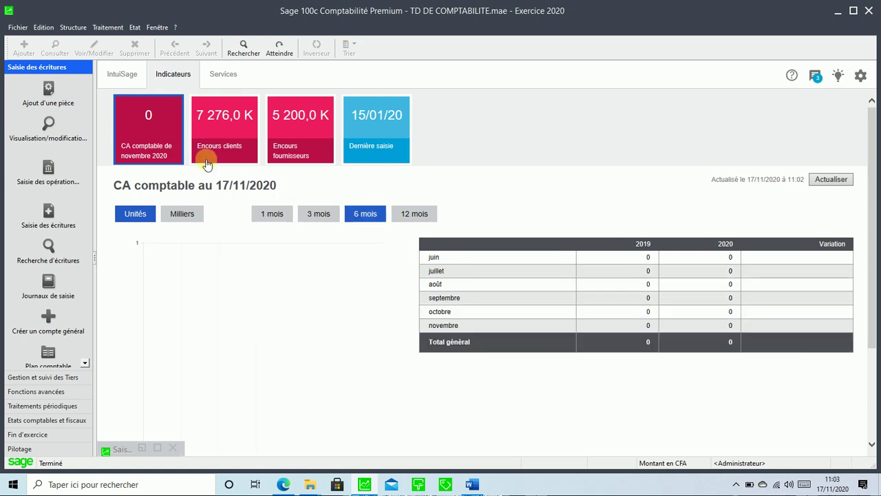
Examine the customer outstanding balances in units, refreshing them, and view the supplier outstanding balances in units as well
{"action": "left_click", "coordinate": [230, 150]}
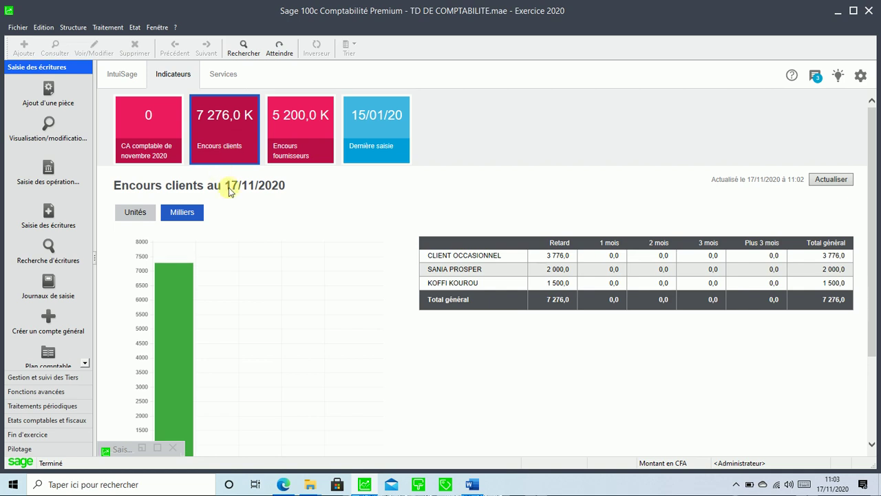
{"action": "left_click", "coordinate": [142, 212]}
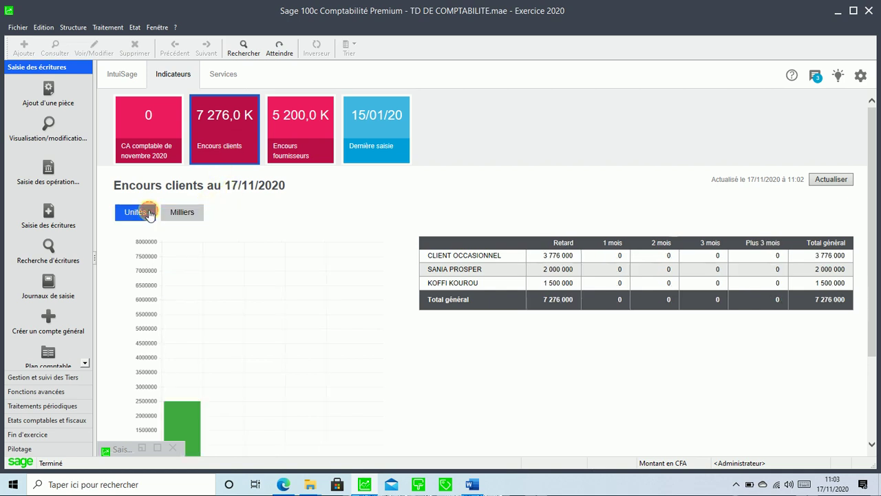
{"action": "scroll", "coordinate": [616, 283], "scroll_direction": "down", "scroll_amount": 2}
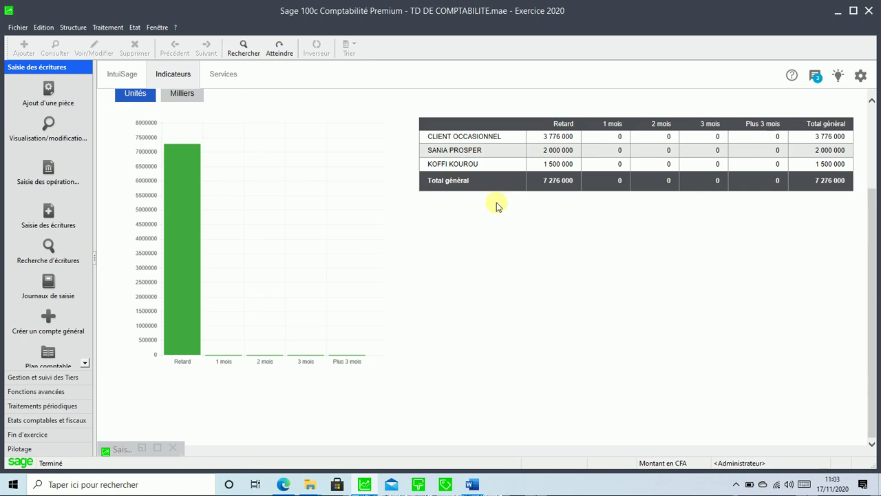
{"action": "scroll", "coordinate": [497, 203], "scroll_direction": "up", "scroll_amount": 2}
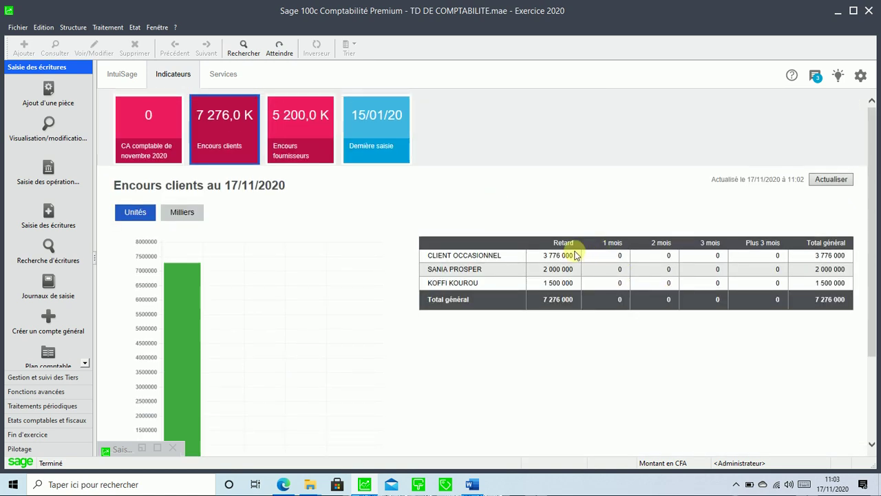
{"action": "left_click", "coordinate": [832, 179]}
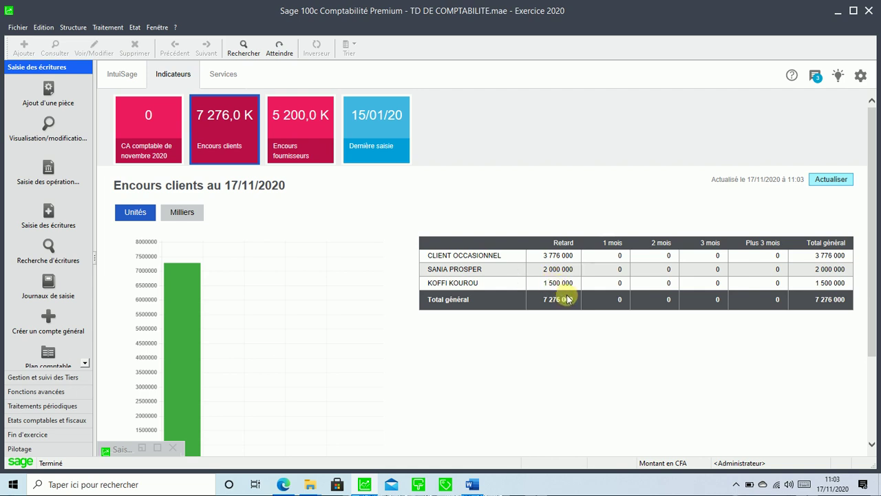
{"action": "scroll", "coordinate": [562, 294], "scroll_direction": "down", "scroll_amount": 3}
{"action": "scroll", "coordinate": [564, 286], "scroll_direction": "up", "scroll_amount": 3}
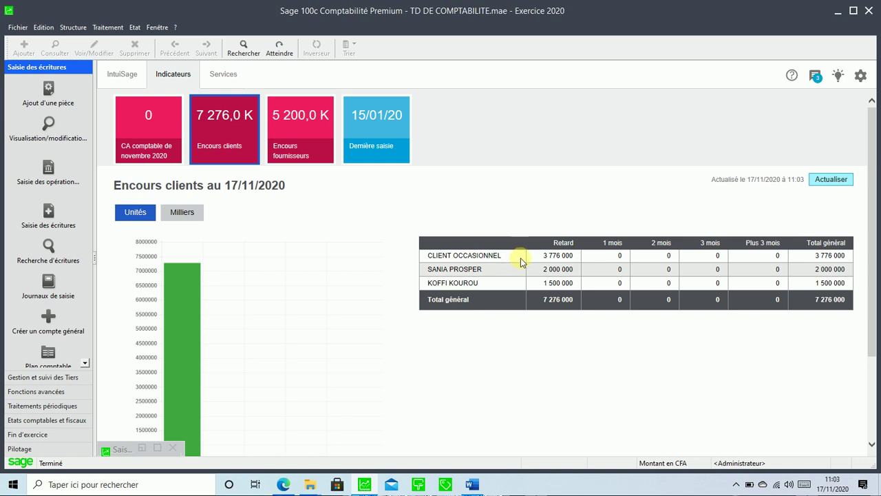
{"action": "left_click", "coordinate": [292, 136]}
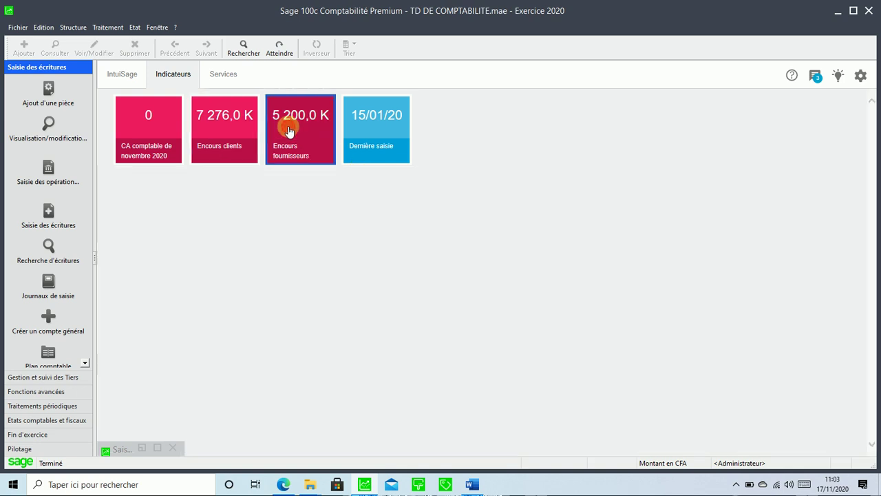
{"action": "left_click", "coordinate": [135, 212]}
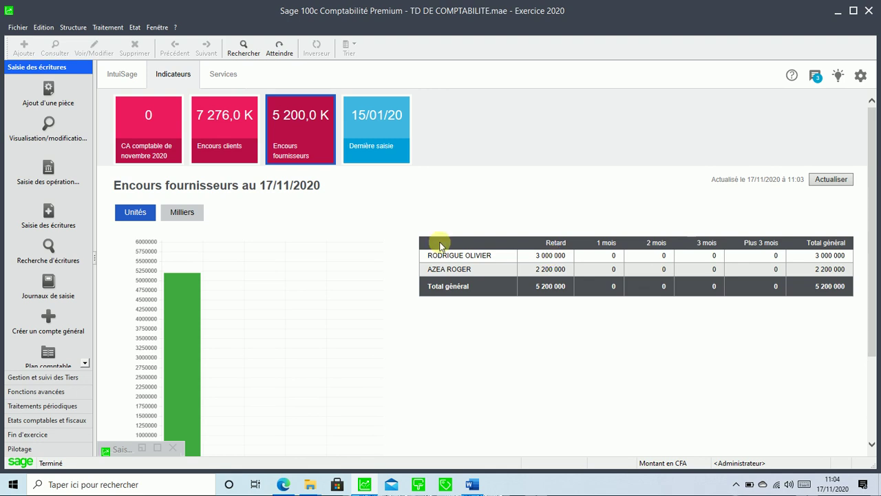
Return to the journal list, check the January 2020 sales journal's recorded lines and close that journal
{"action": "left_click", "coordinate": [48, 281]}
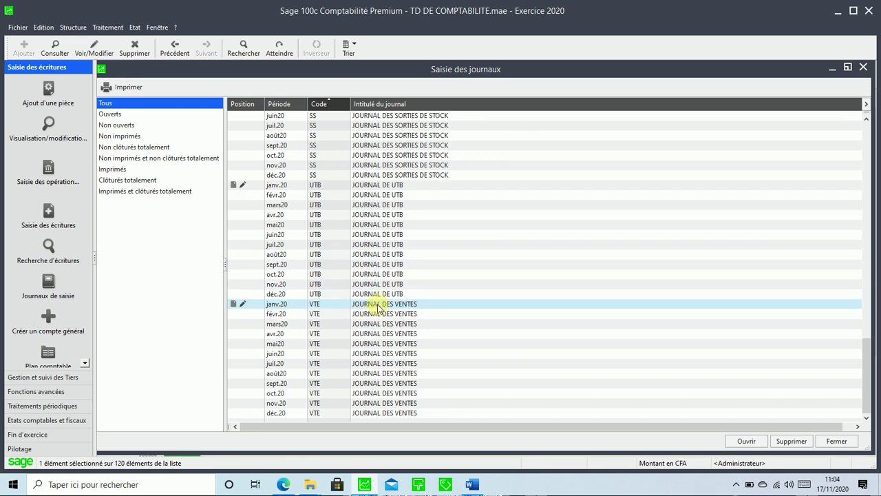
{"action": "left_click", "coordinate": [345, 300]}
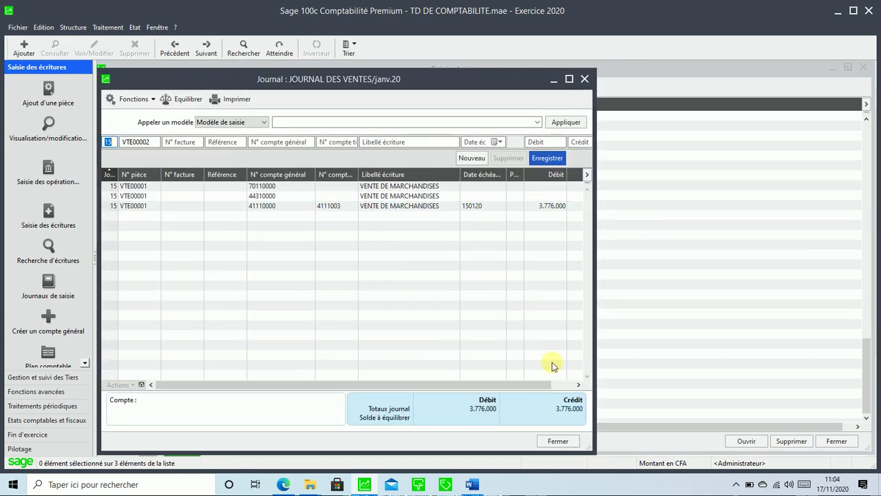
{"action": "left_click", "coordinate": [584, 78]}
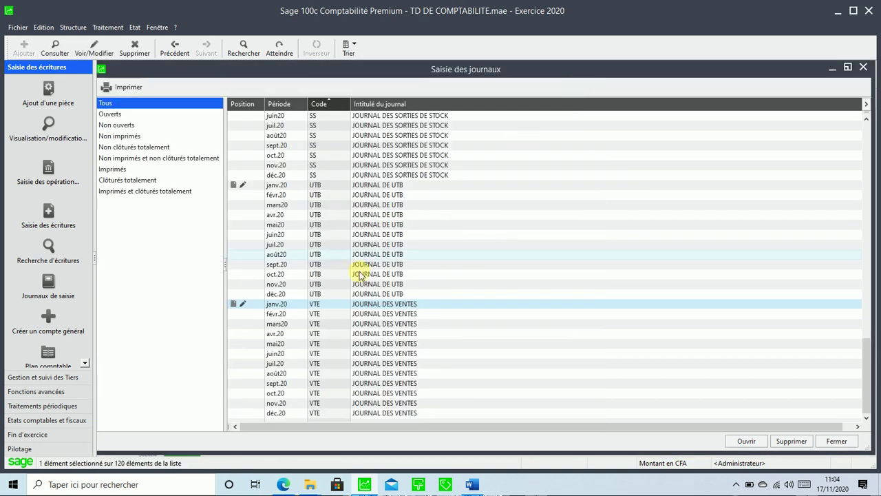
Open the January 2020 cash journal (CSE) from the journal list
{"action": "scroll", "coordinate": [329, 325], "scroll_direction": "up", "scroll_amount": 20}
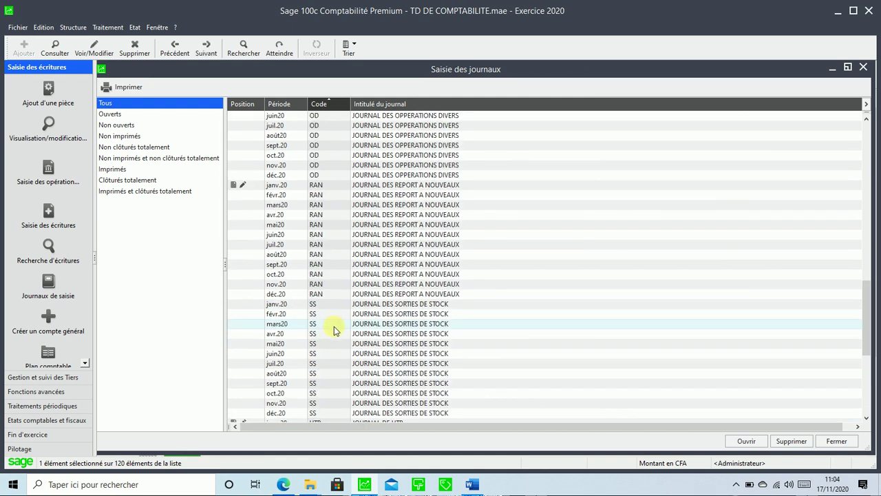
{"action": "scroll", "coordinate": [334, 338], "scroll_direction": "up", "scroll_amount": 10}
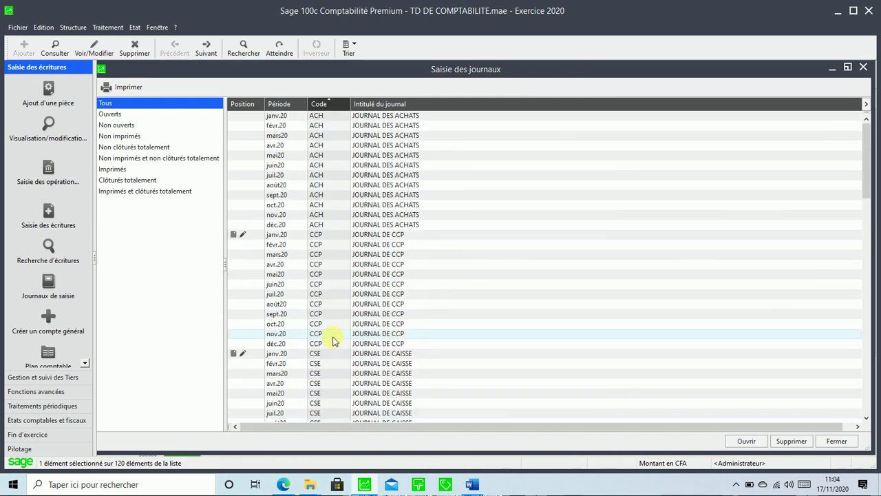
{"action": "scroll", "coordinate": [337, 343], "scroll_direction": "down", "scroll_amount": 2}
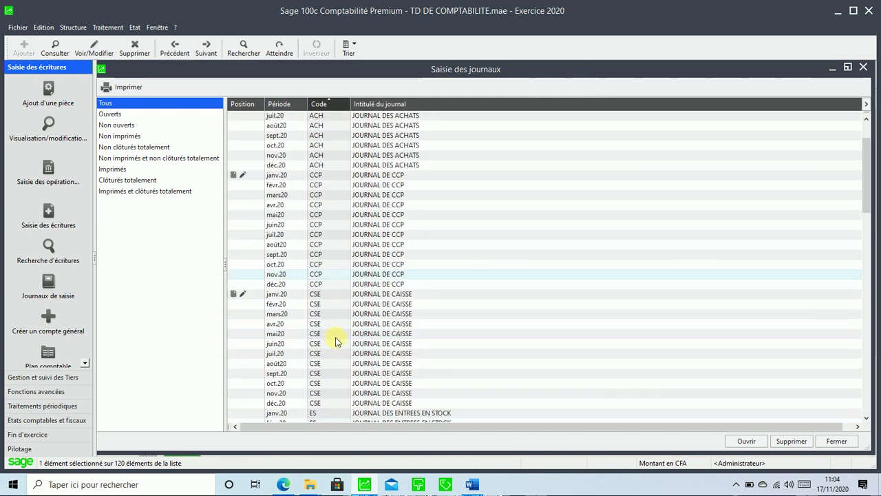
{"action": "double_click", "coordinate": [384, 296]}
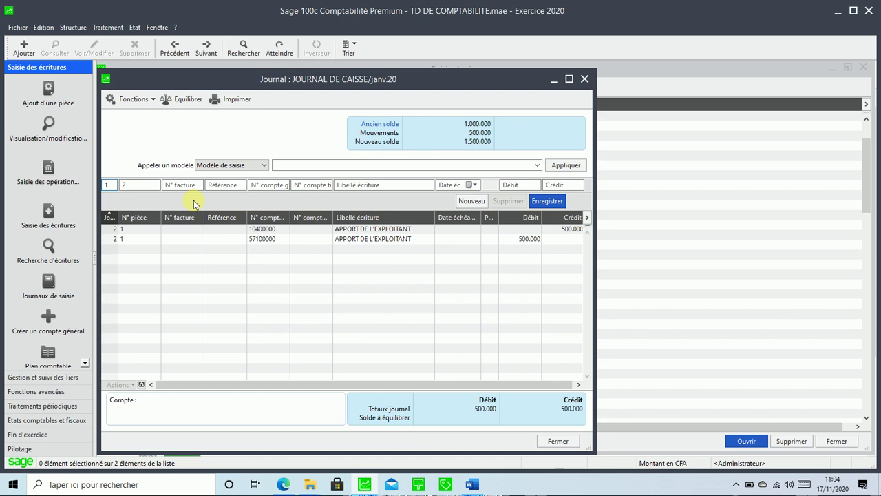
{"action": "left_click", "coordinate": [176, 233]}
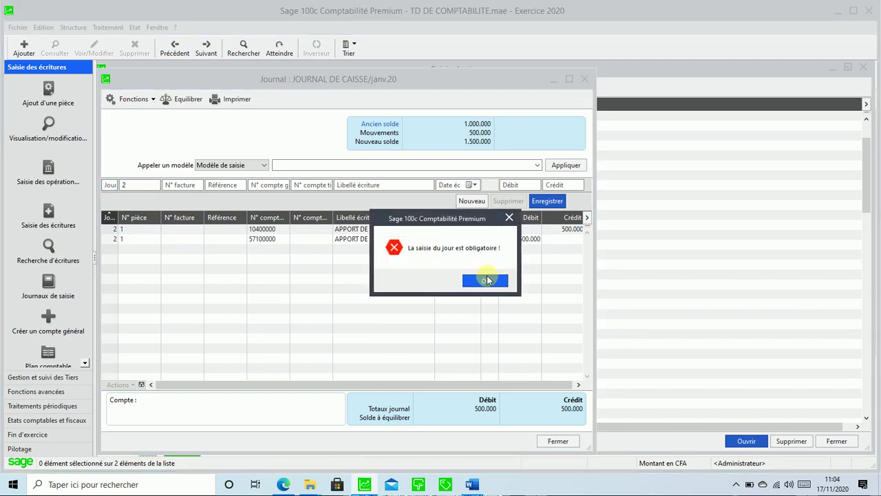
{"action": "left_click", "coordinate": [487, 280]}
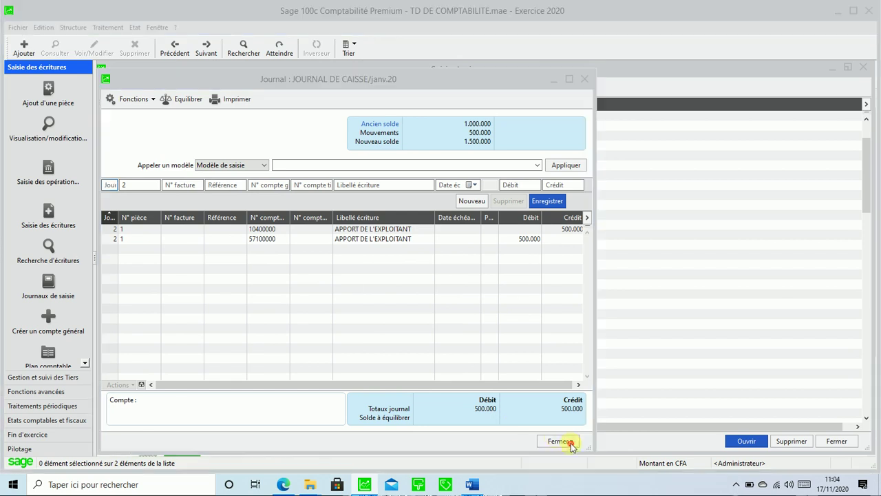
{"action": "left_click", "coordinate": [558, 440]}
{"action": "left_click", "coordinate": [496, 283]}
{"action": "type", "text": "2"}
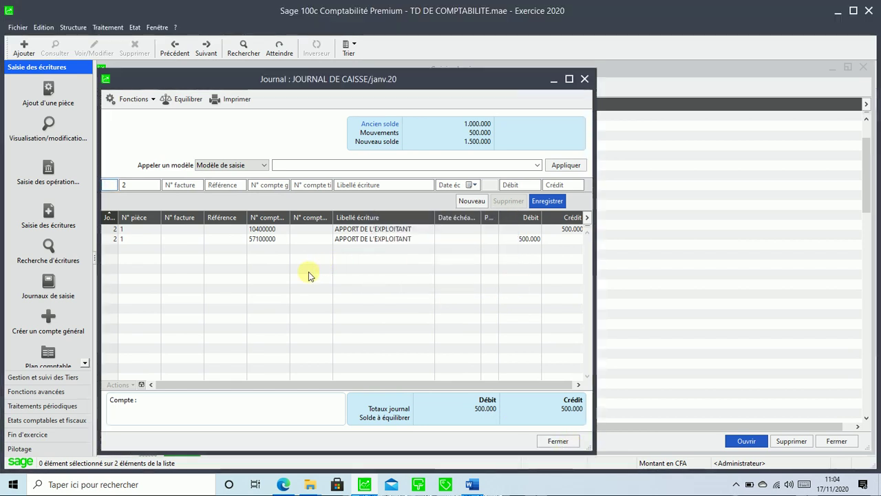
Change the piece number of both APPORT DE L'EXPLOITANT lines to CSE00001 and save each line
{"action": "left_click", "coordinate": [269, 230]}
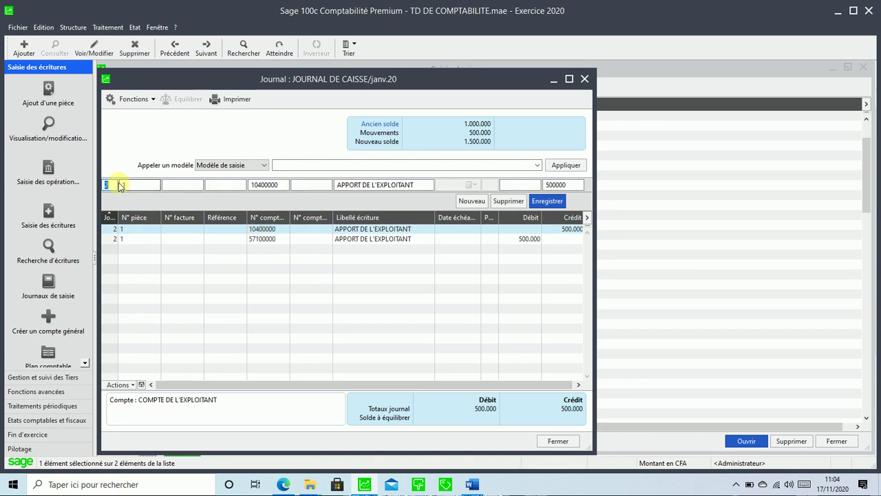
{"action": "left_click", "coordinate": [121, 184]}
{"action": "key", "text": "Return"}
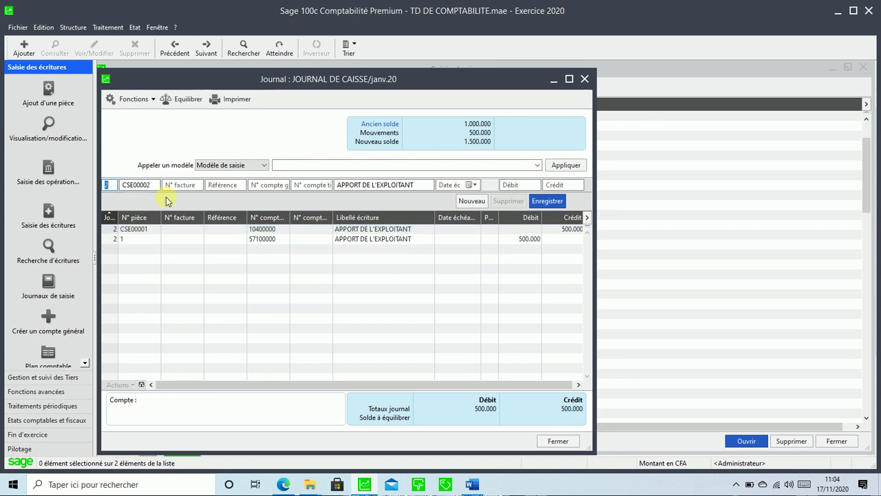
{"action": "left_click", "coordinate": [124, 239]}
{"action": "left_click", "coordinate": [123, 184]}
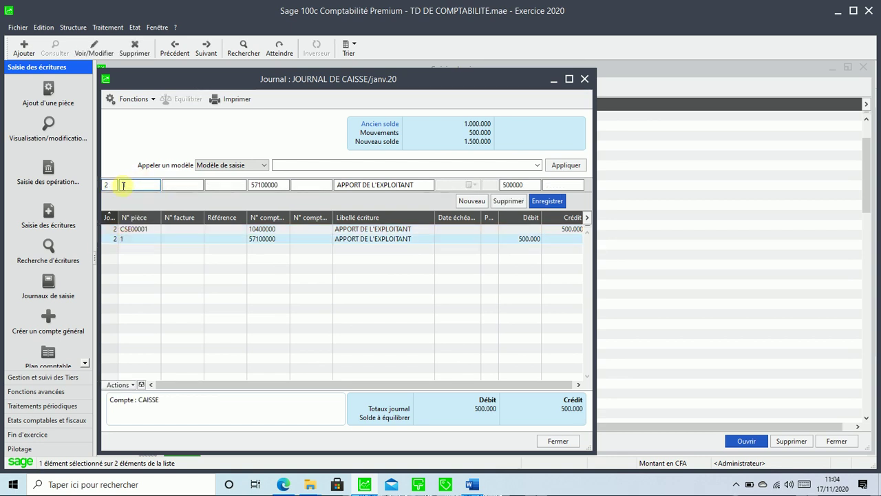
{"action": "type", "text": "CSE00001"}
{"action": "key", "text": "Return"}
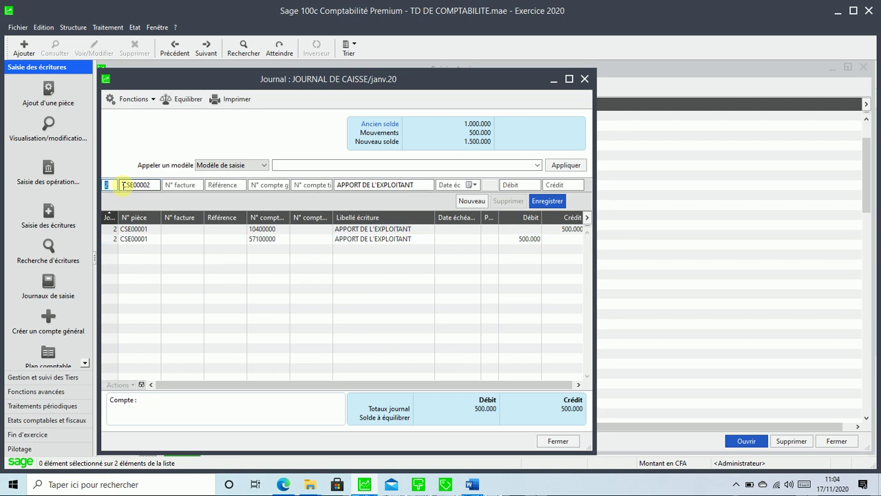
Close and reopen the January 2020 cash journal, then start a day 2 line for piece CSE00002 with the third-party account CLIENT OCCASIONNEL
{"action": "left_click", "coordinate": [555, 441]}
{"action": "double_click", "coordinate": [316, 295]}
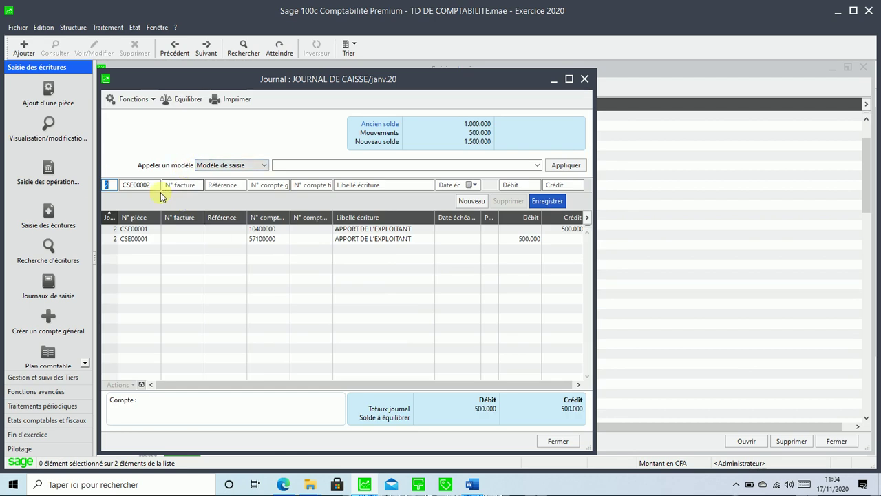
{"action": "key", "text": "Tab"}
{"action": "left_click", "coordinate": [227, 185]}
{"action": "left_click", "coordinate": [306, 185]}
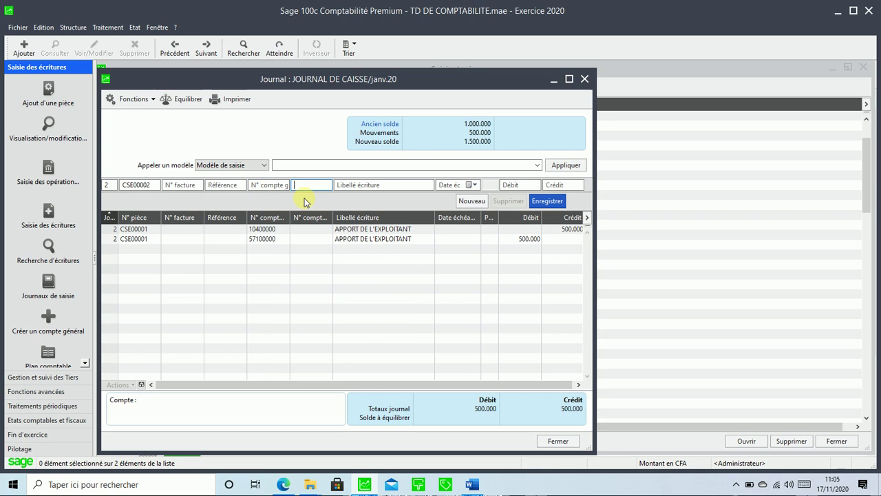
{"action": "double_click", "coordinate": [305, 198]}
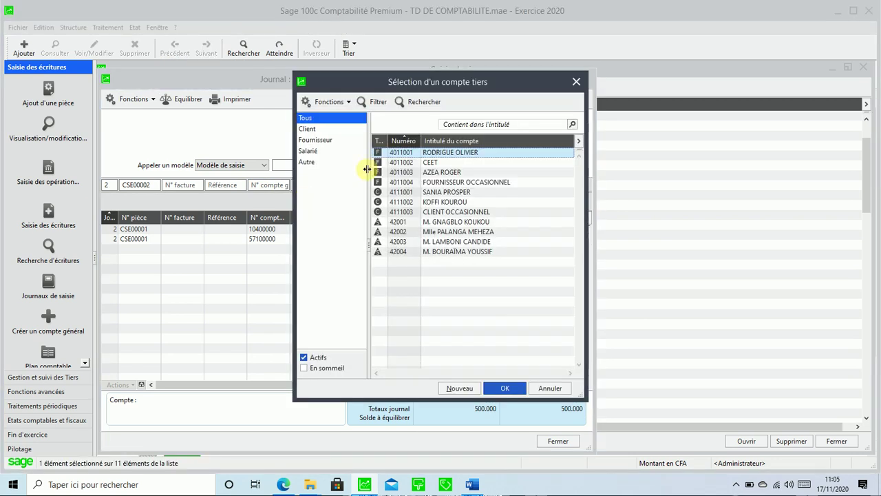
{"action": "left_click", "coordinate": [307, 129]}
{"action": "double_click", "coordinate": [437, 172]}
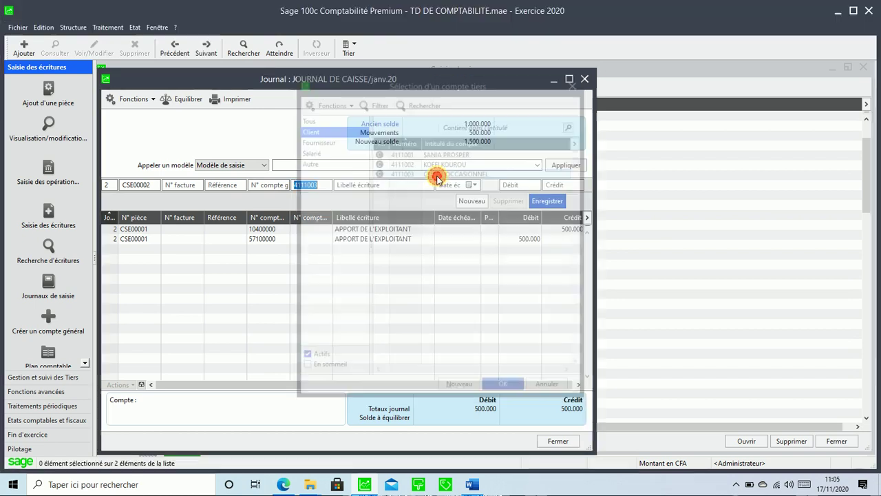
{"action": "key", "text": "Tab"}
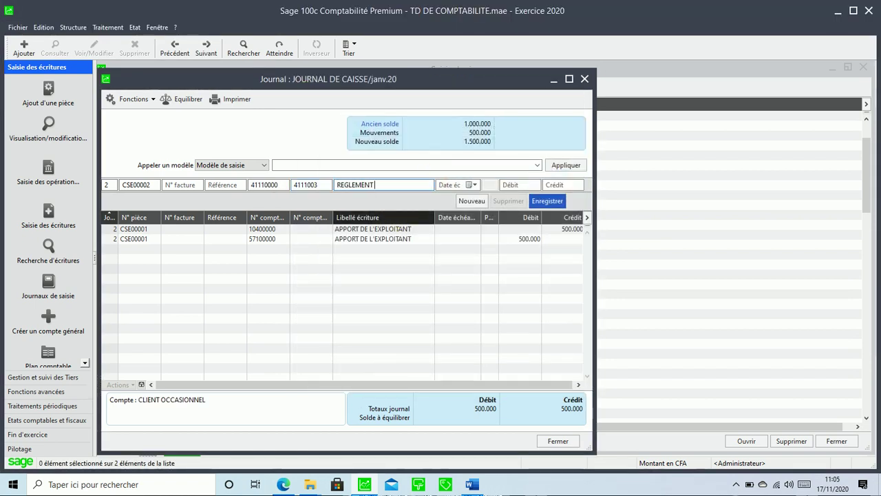
Label the customer line REGLEMENT DE LA FACTURE, enter a credit of 3776000 and save it
{"action": "type", "text": "REGLEMENT DE LA FACTURE"}
{"action": "key", "text": "Tab"}
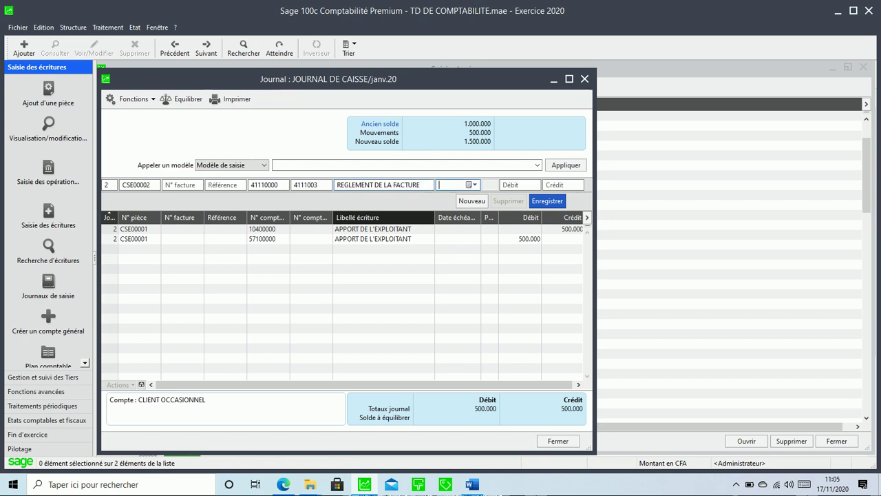
{"action": "key", "text": "Tab"}
{"action": "key", "text": "Tab"}
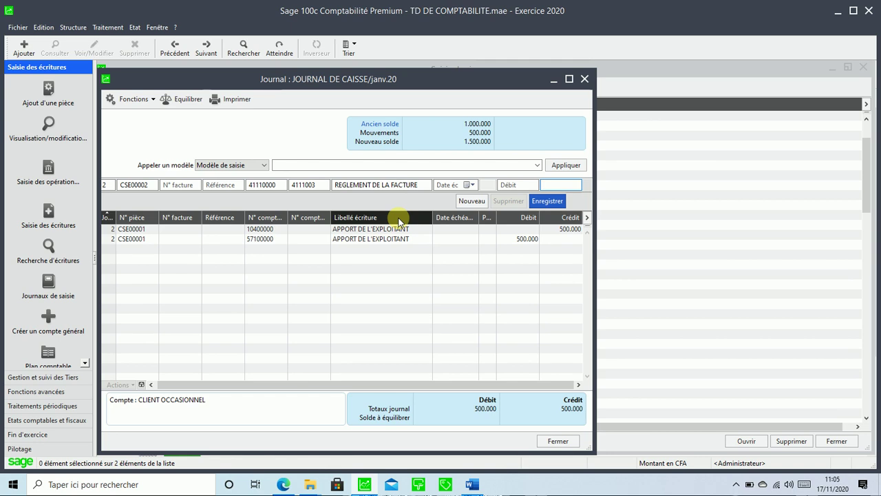
{"action": "type", "text": "3776000"}
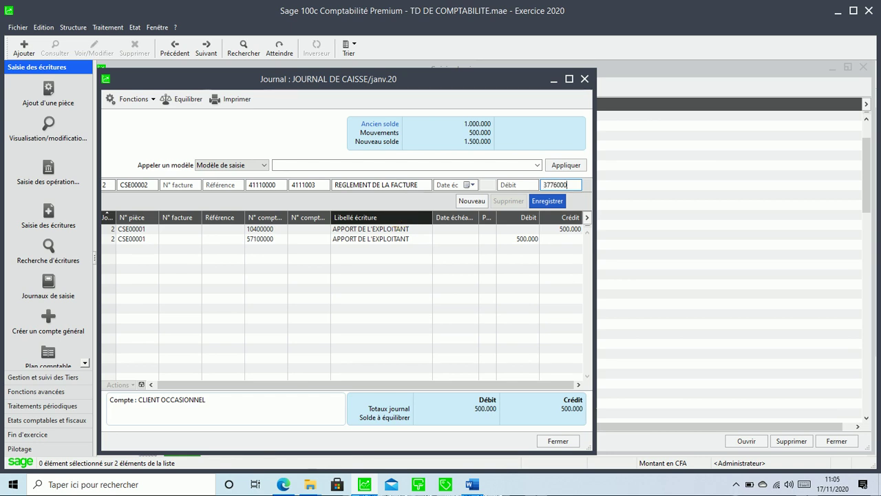
{"action": "key", "text": "Return"}
Save the balancing 57100000 cash line with a debit of 3776000, and close the cash journal and the journal list
{"action": "key", "text": "Tab"}
{"action": "key", "text": "Tab"}
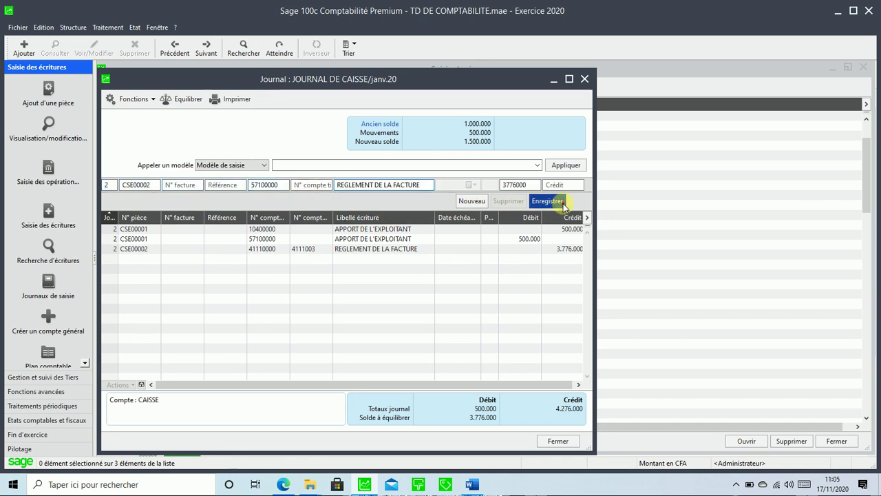
{"action": "left_click", "coordinate": [563, 202]}
{"action": "left_click", "coordinate": [561, 441]}
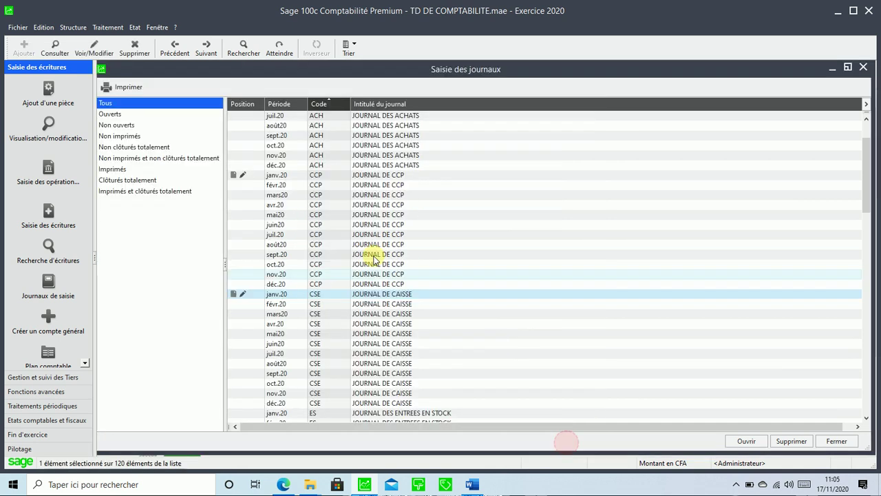
{"action": "left_click", "coordinate": [847, 436]}
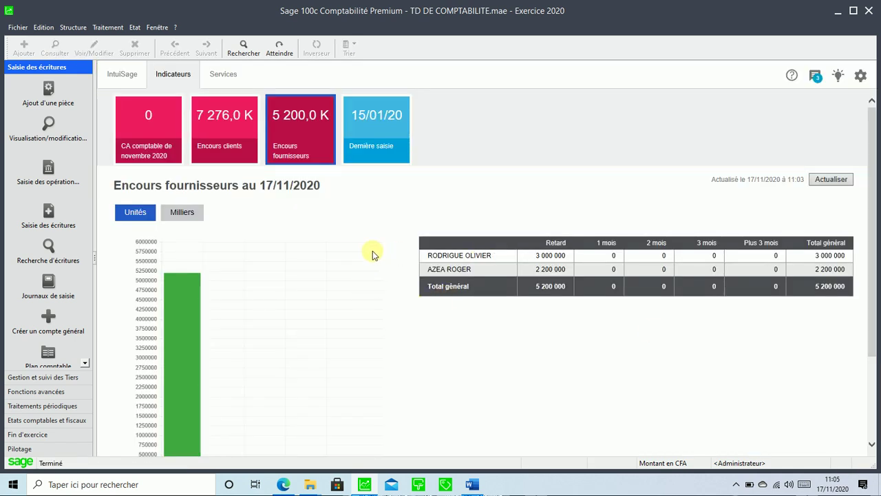
Show the customer outstanding balances among the indicators and refresh them
{"action": "left_click", "coordinate": [140, 75]}
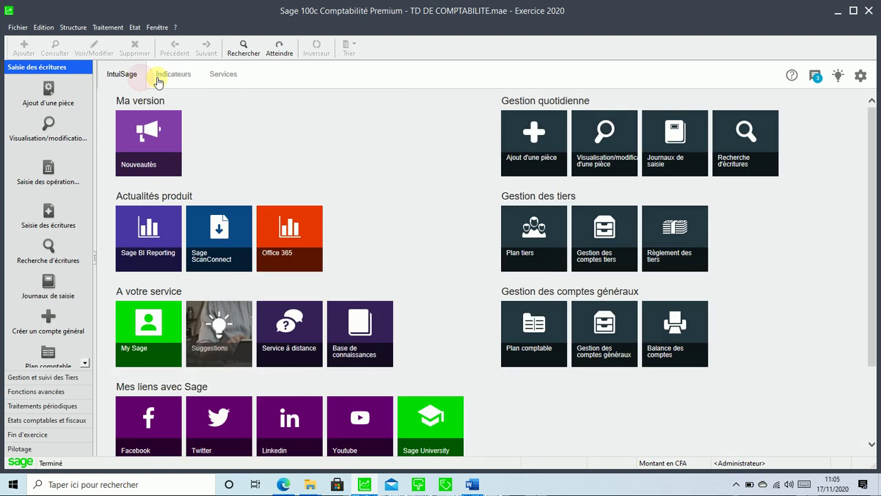
{"action": "left_click", "coordinate": [157, 81]}
{"action": "left_click", "coordinate": [228, 127]}
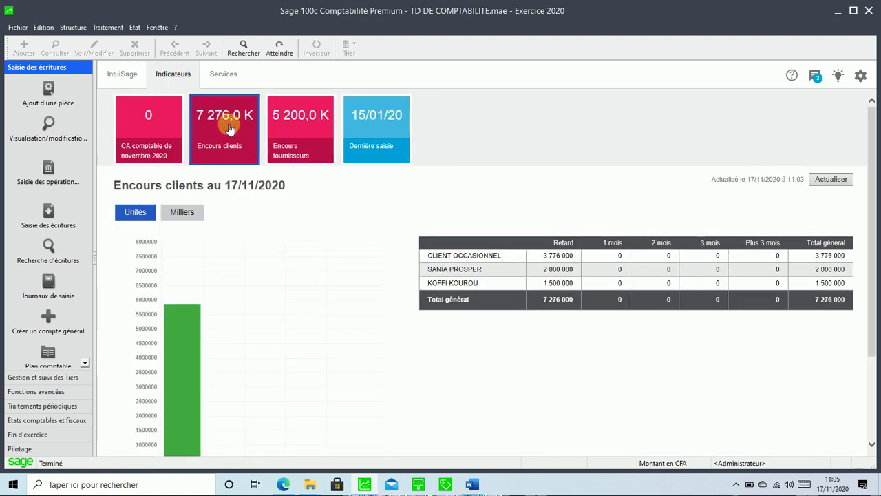
{"action": "left_click", "coordinate": [831, 179]}
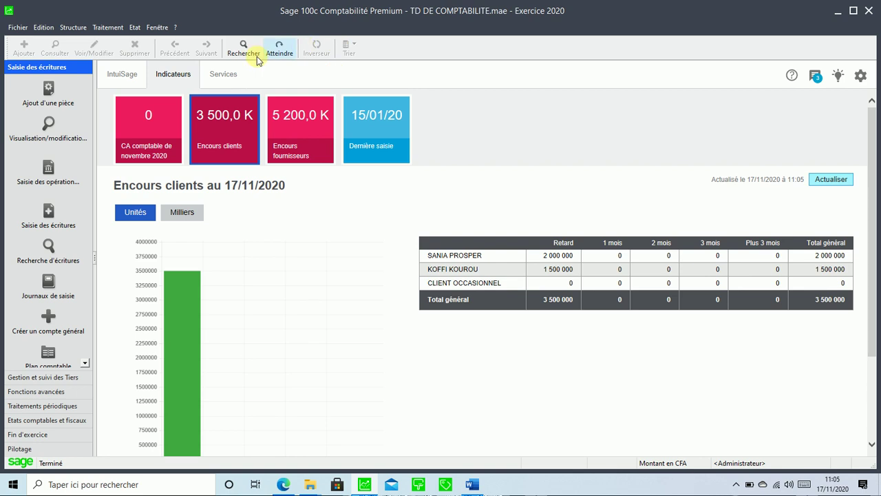
{"action": "left_click", "coordinate": [221, 78]}
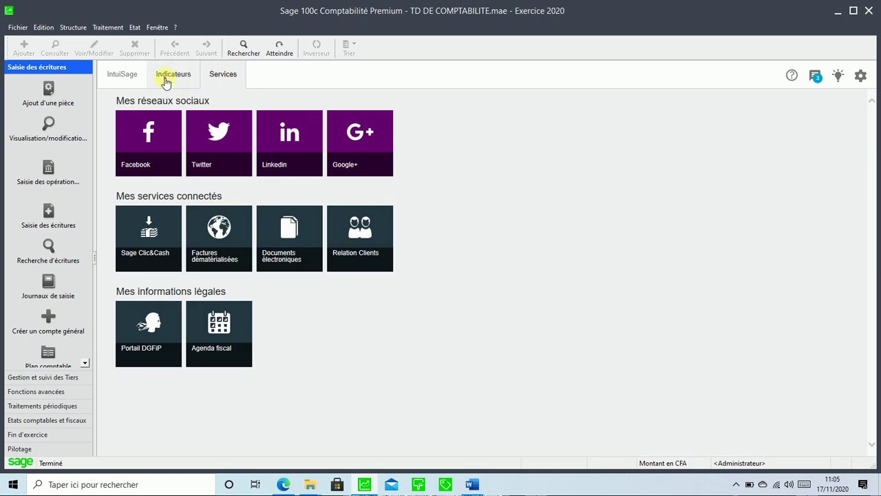
{"action": "left_click", "coordinate": [166, 82]}
{"action": "left_click", "coordinate": [118, 73]}
{"action": "left_click", "coordinate": [173, 75]}
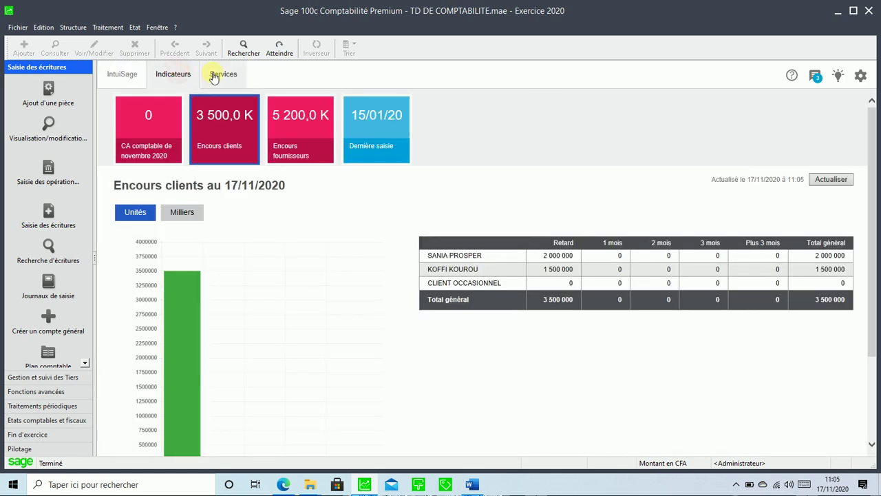
{"action": "left_click", "coordinate": [215, 76]}
{"action": "left_click", "coordinate": [118, 74]}
{"action": "left_click", "coordinate": [175, 76]}
Examine the customer outstanding chart, and view the accounting turnover over 1, 3 and 6 months
{"action": "scroll", "coordinate": [545, 325], "scroll_direction": "down", "scroll_amount": 3}
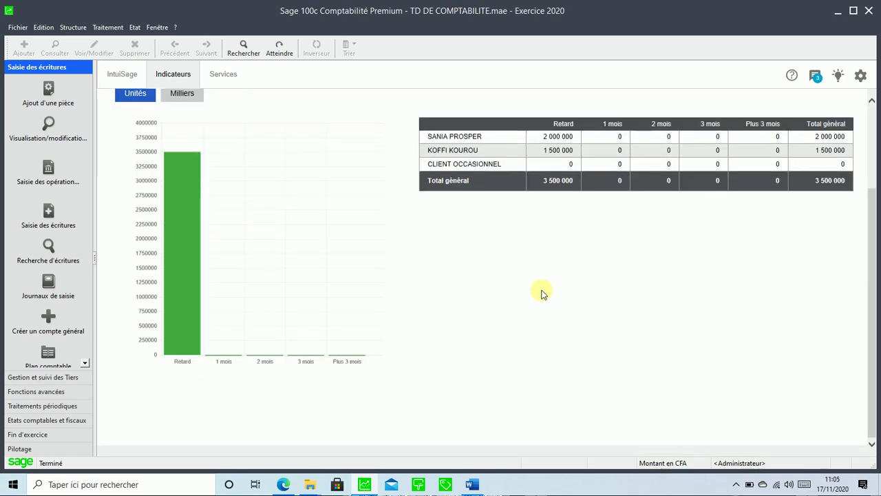
{"action": "scroll", "coordinate": [540, 294], "scroll_direction": "up", "scroll_amount": 3}
{"action": "left_click", "coordinate": [164, 136]}
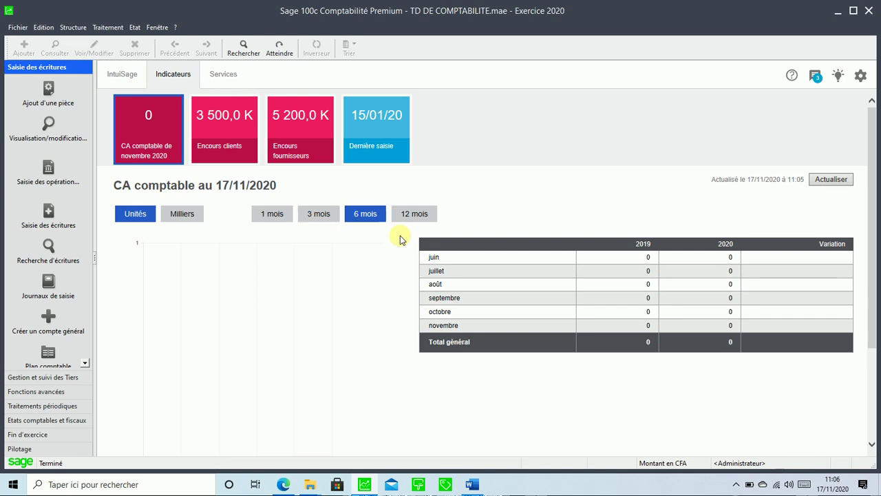
{"action": "left_click", "coordinate": [263, 219]}
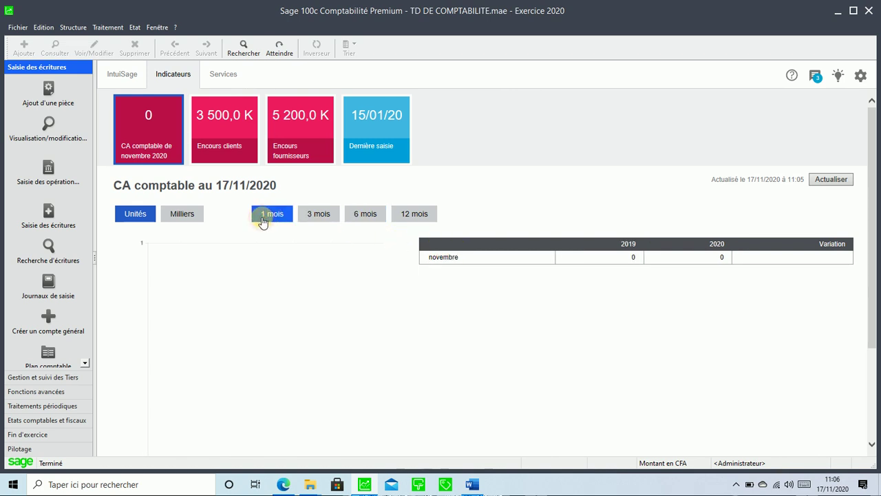
{"action": "left_click", "coordinate": [316, 217]}
{"action": "left_click", "coordinate": [377, 219]}
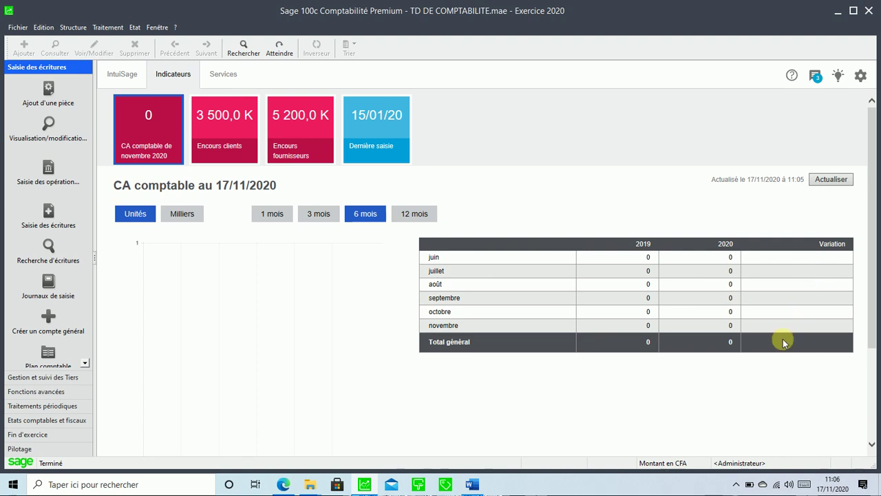
View the database information on the last entry and refresh it
{"action": "left_click", "coordinate": [389, 129]}
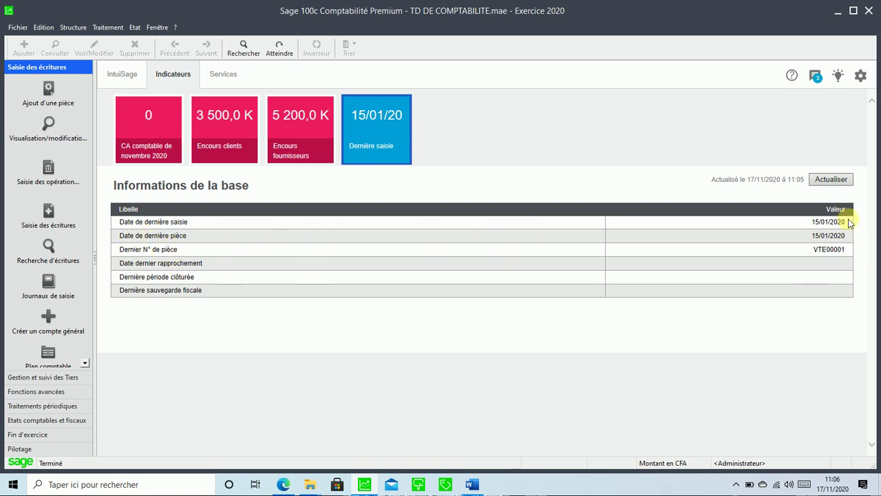
{"action": "left_click", "coordinate": [826, 179]}
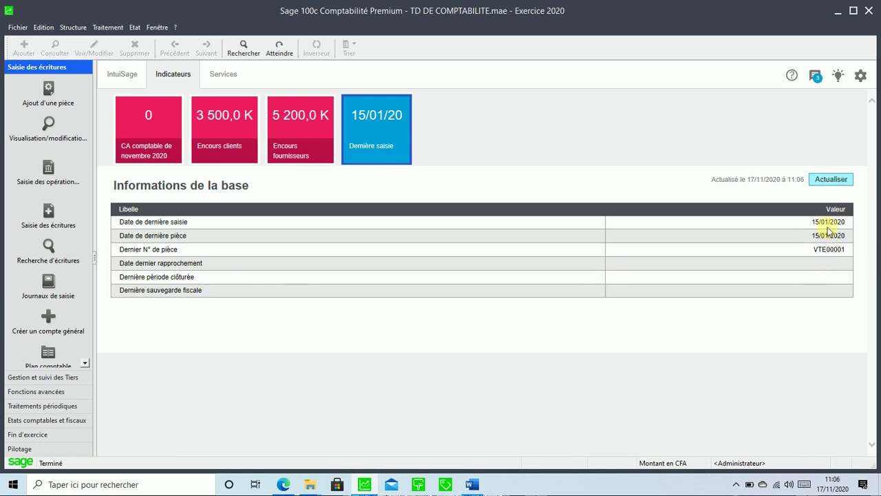
{"action": "left_click", "coordinate": [165, 123]}
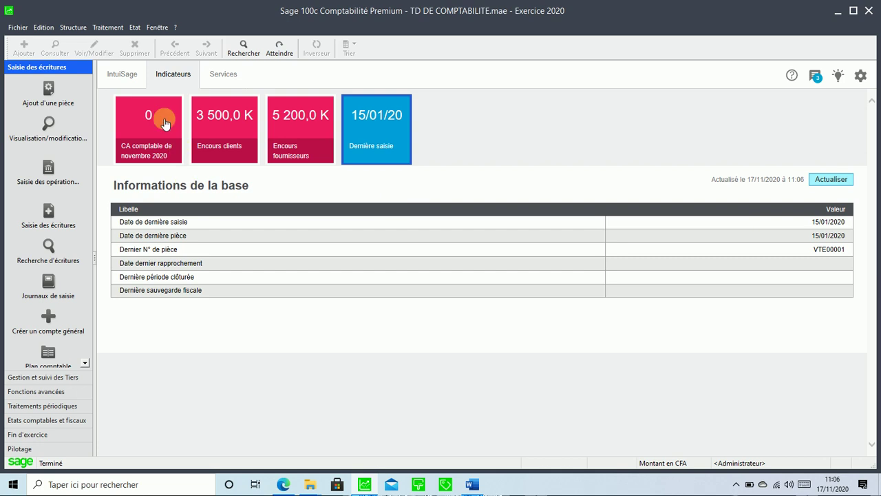
{"action": "left_click", "coordinate": [124, 73]}
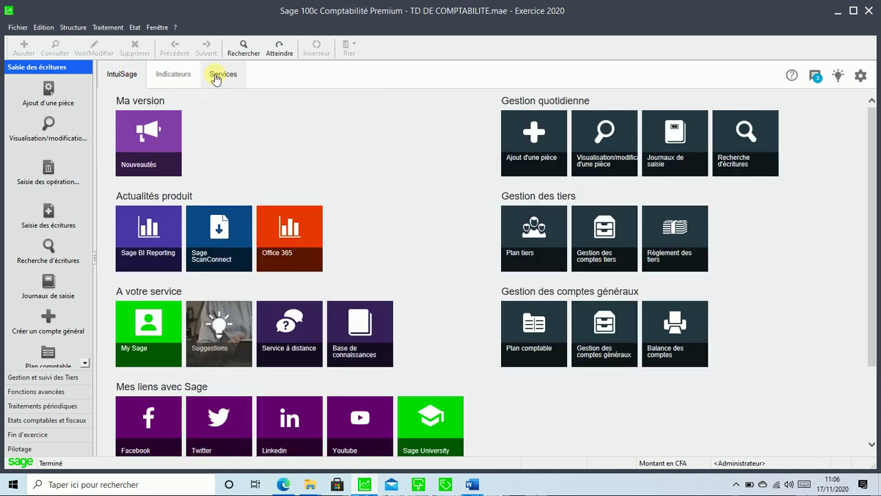
{"action": "left_click", "coordinate": [215, 77]}
{"action": "left_click", "coordinate": [118, 77]}
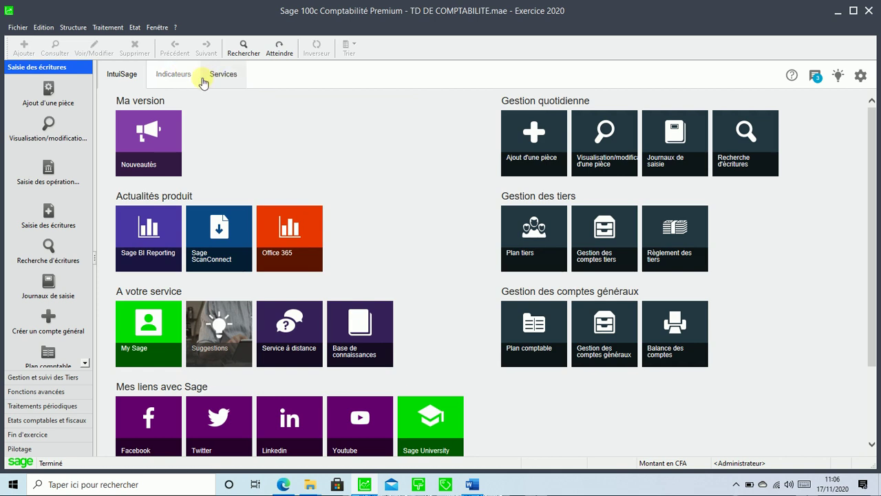
{"action": "left_click", "coordinate": [174, 78]}
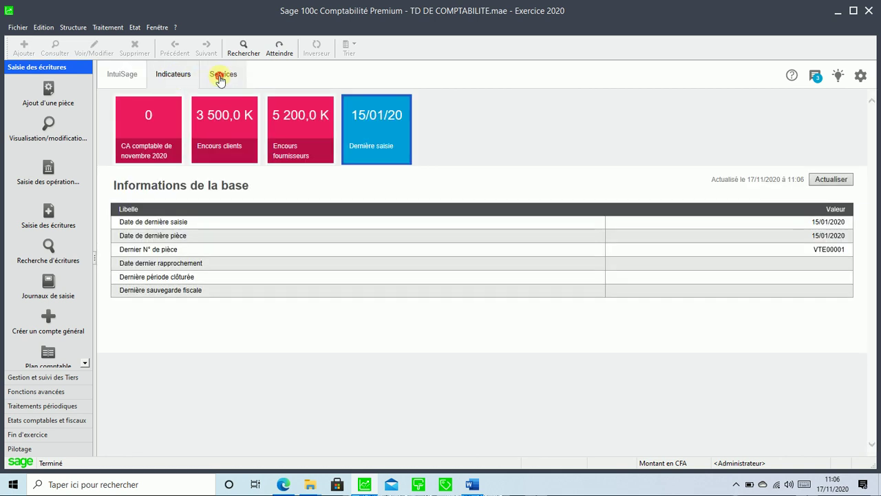
{"action": "left_click", "coordinate": [220, 77]}
{"action": "left_click", "coordinate": [131, 77]}
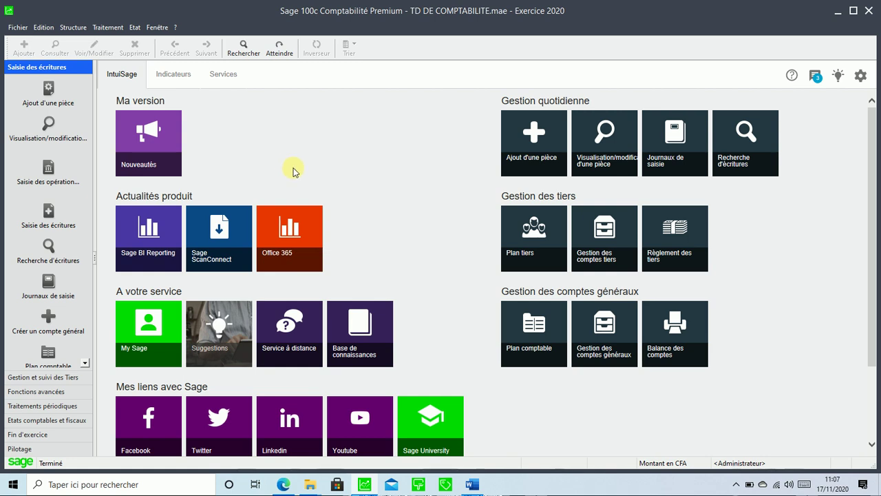
{"action": "left_click", "coordinate": [736, 484]}
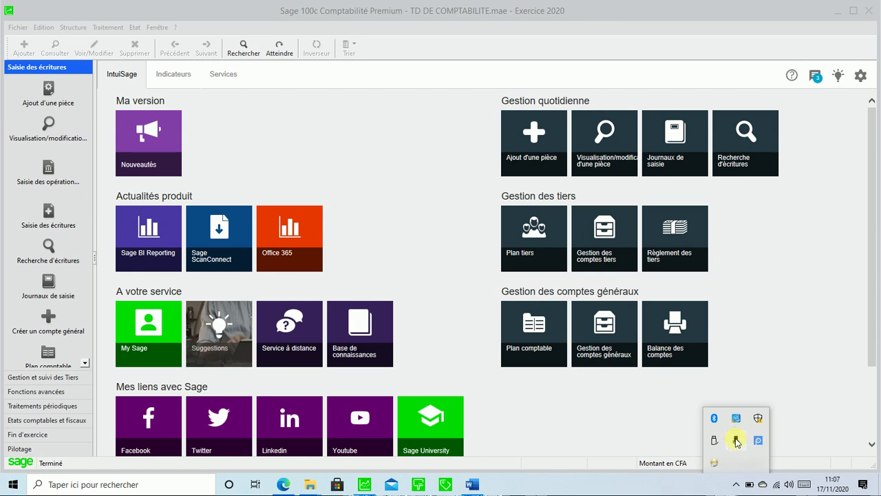
{"action": "right_click", "coordinate": [760, 440]}
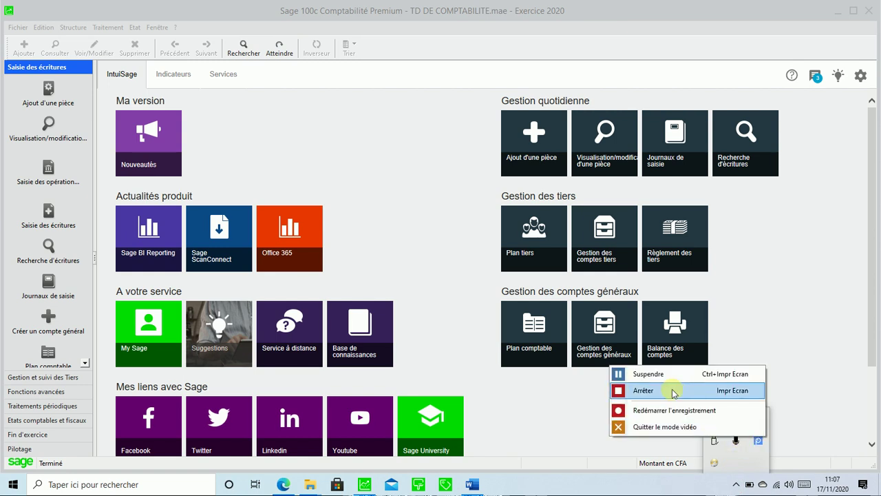